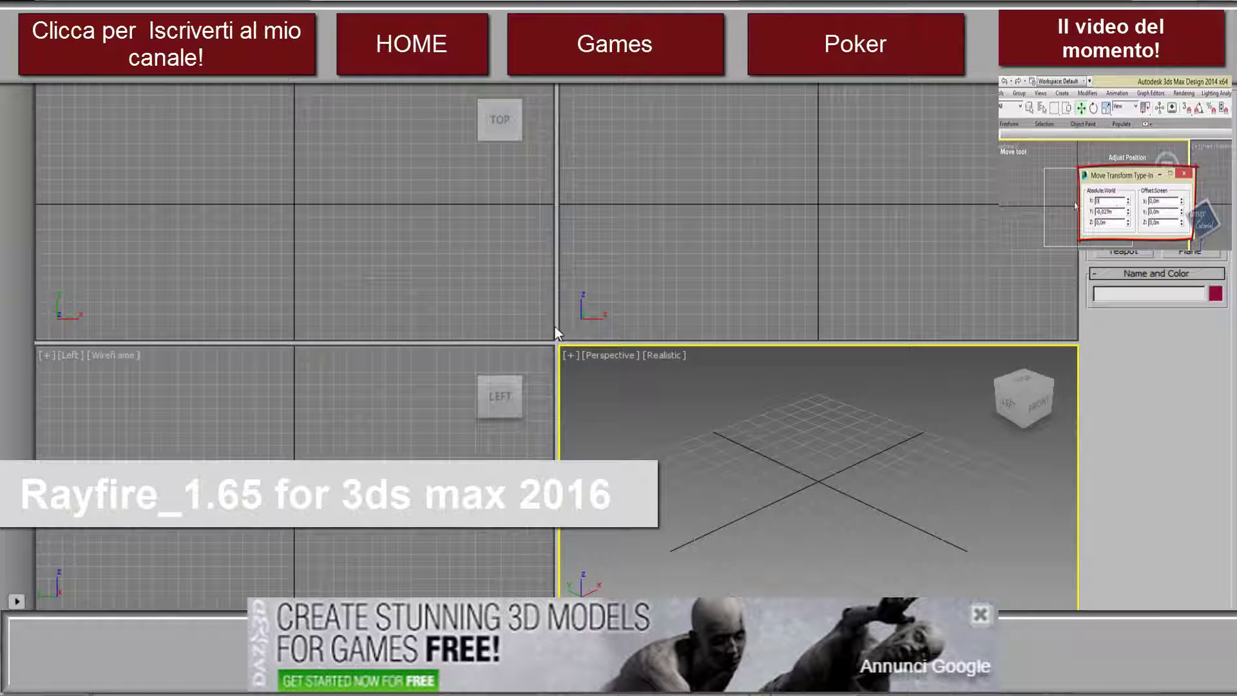
# Open the RayFire floater from the RayFire object category to show the plugin running.
pyautogui.click(444, 251)
pyautogui.click(650, 251)
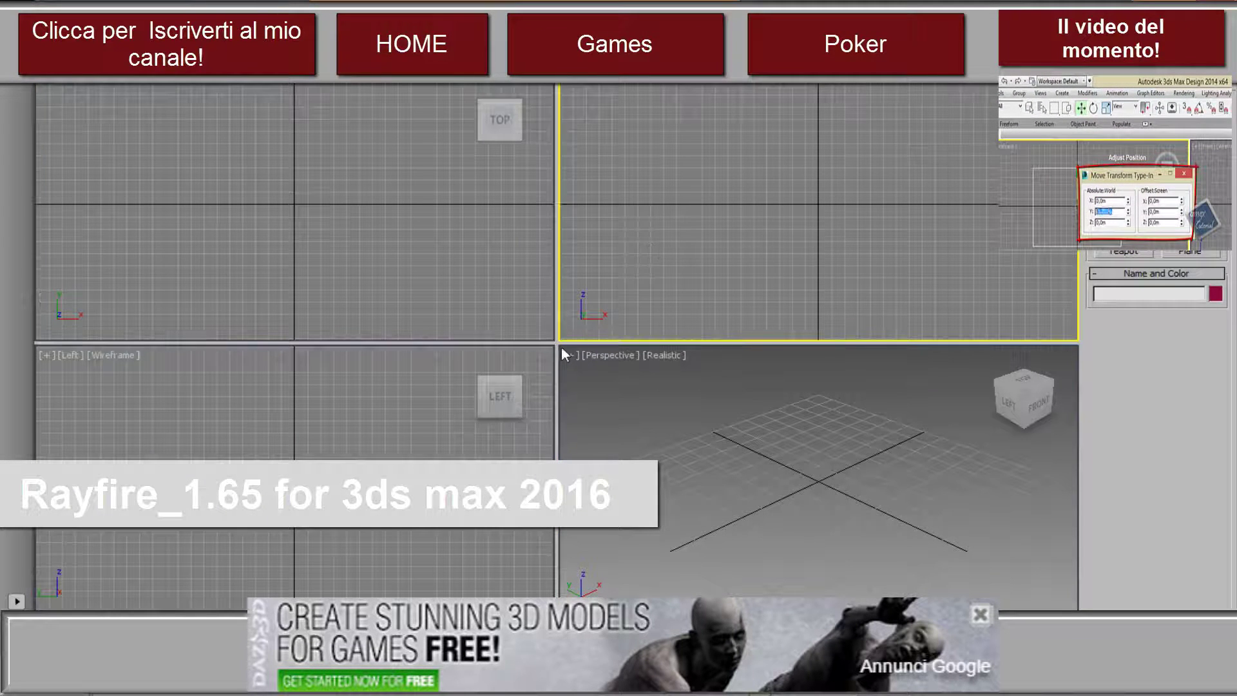
pyautogui.click(1159, 132)
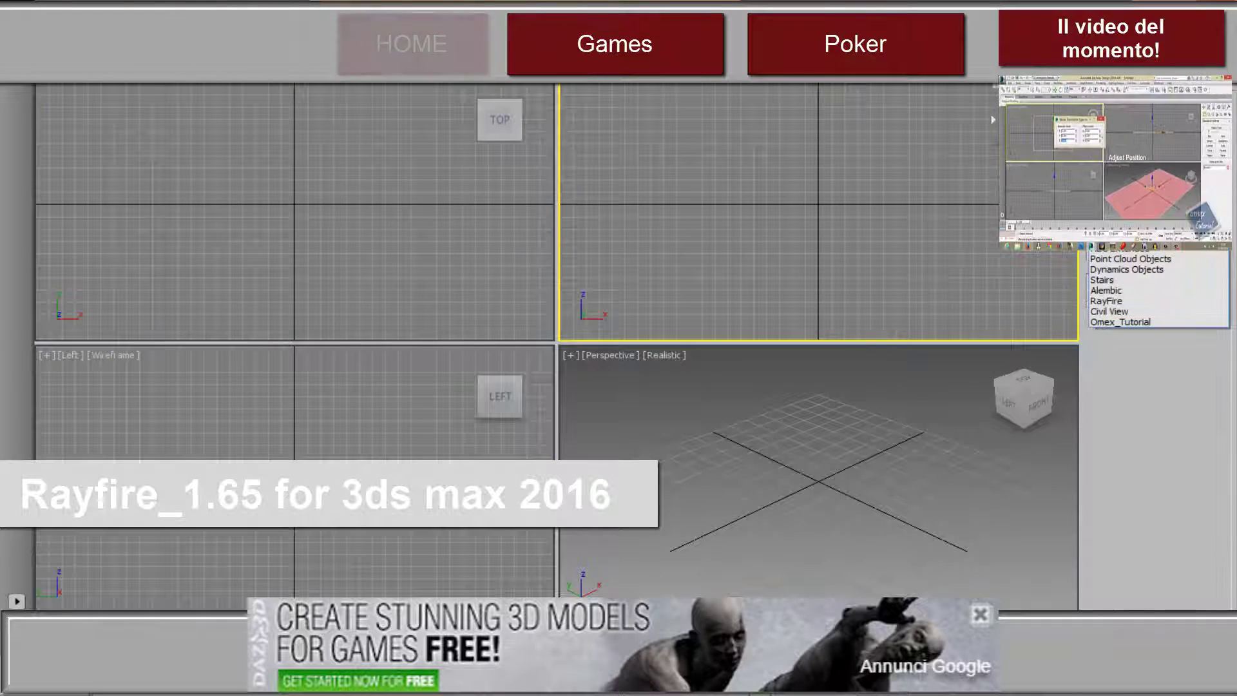
pyautogui.click(1110, 301)
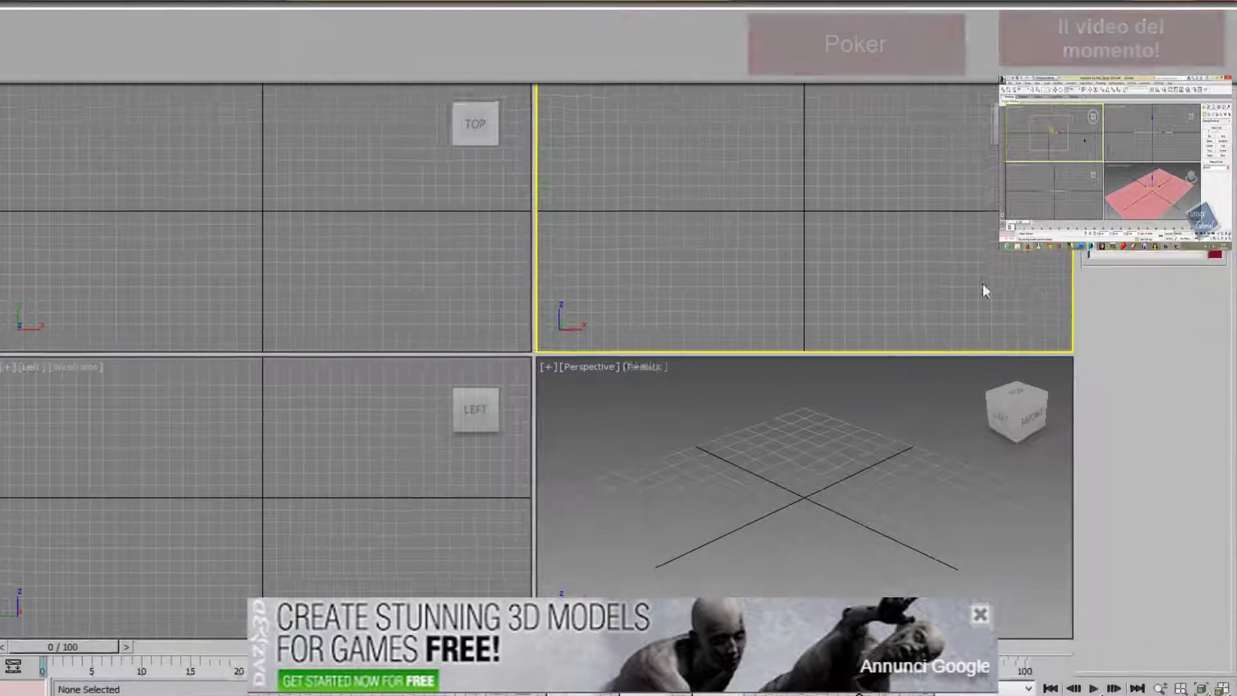
pyautogui.click(1121, 209)
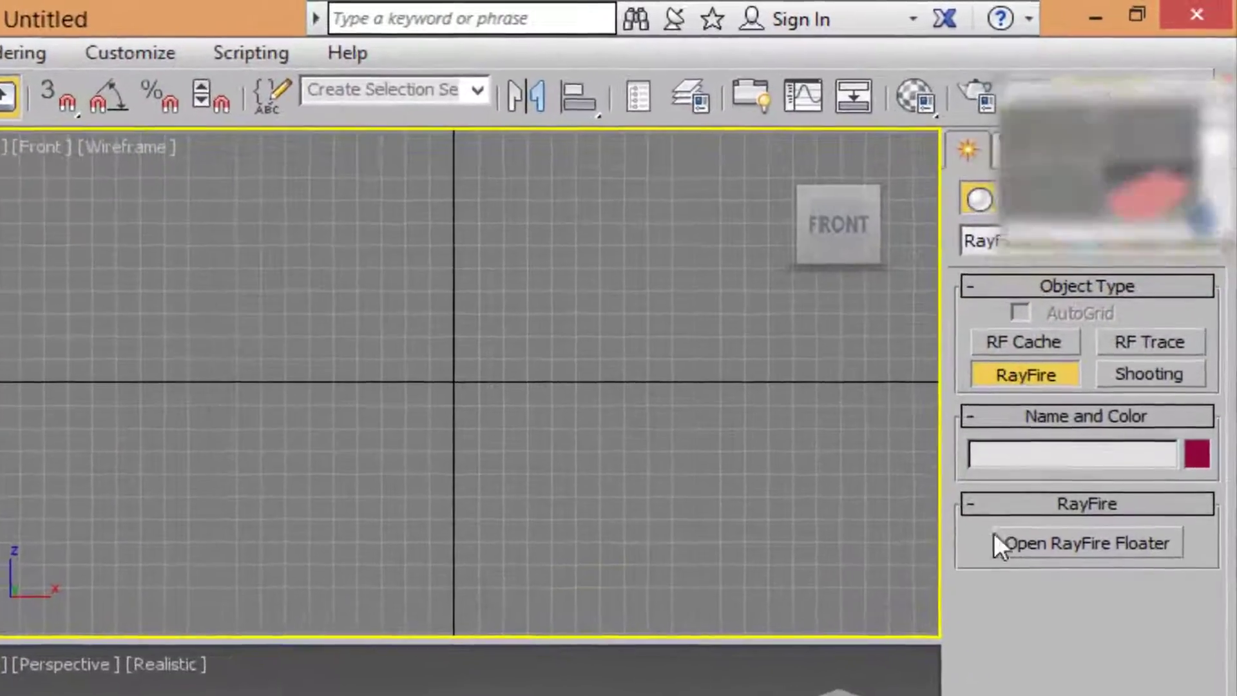
pyautogui.click(1057, 495)
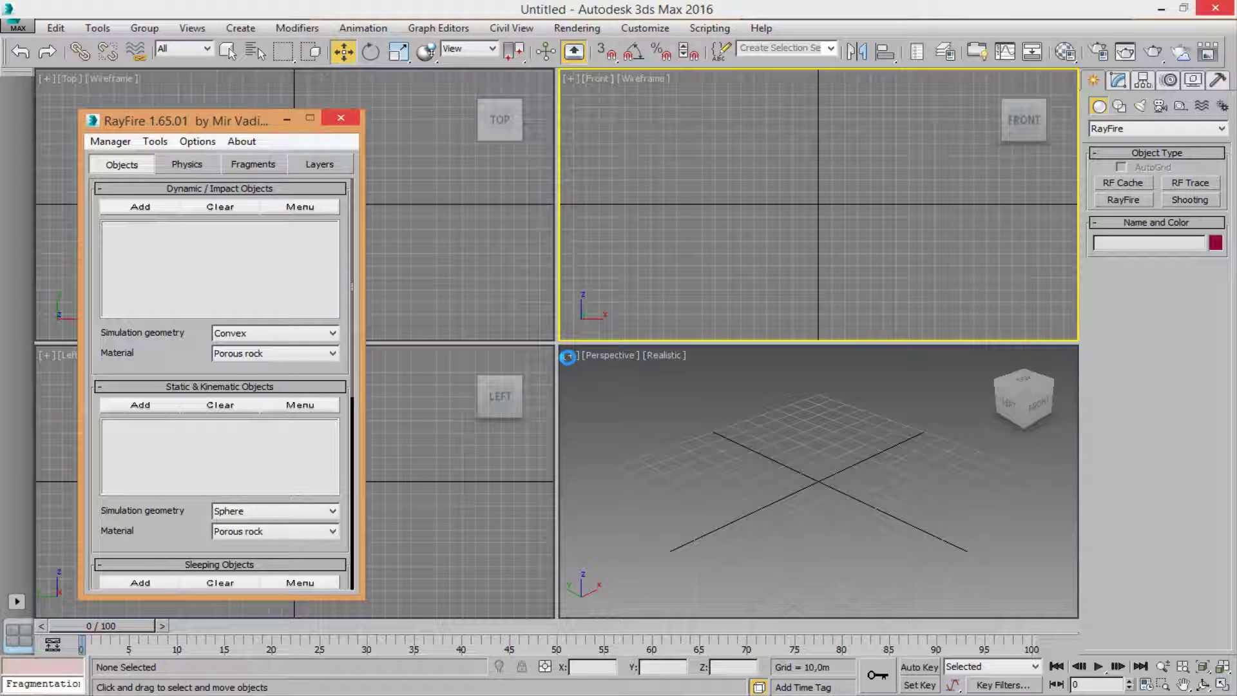
pyautogui.press('Escape')
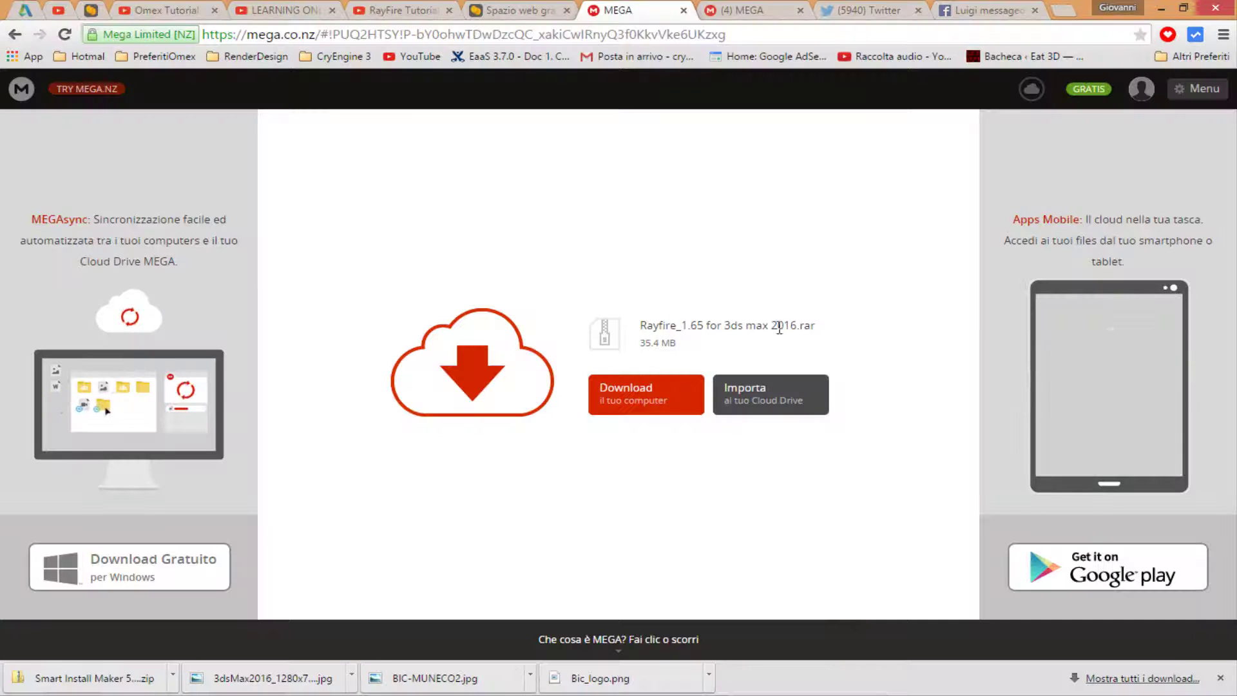
# Switch to the browser, start downloading "Rayfire_1.65 for 3ds max 2016.rar" from the MEGA page and pause the transfer.
pyautogui.click(740, 35)
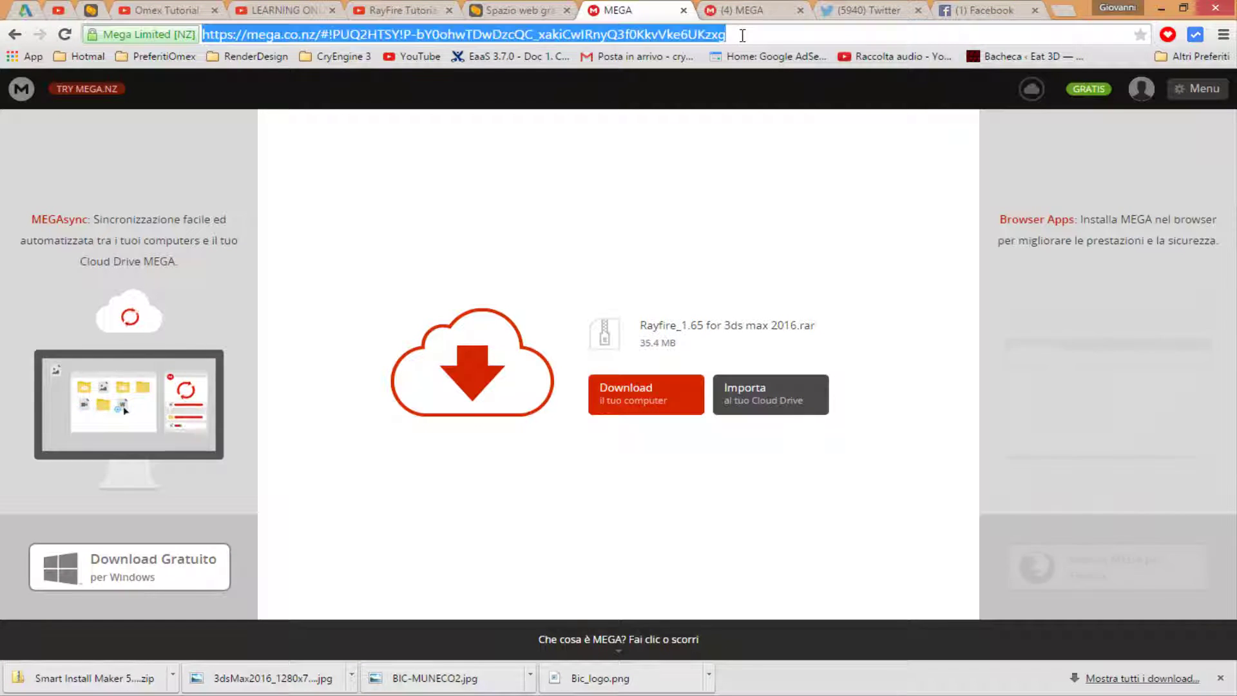
pyautogui.click(626, 397)
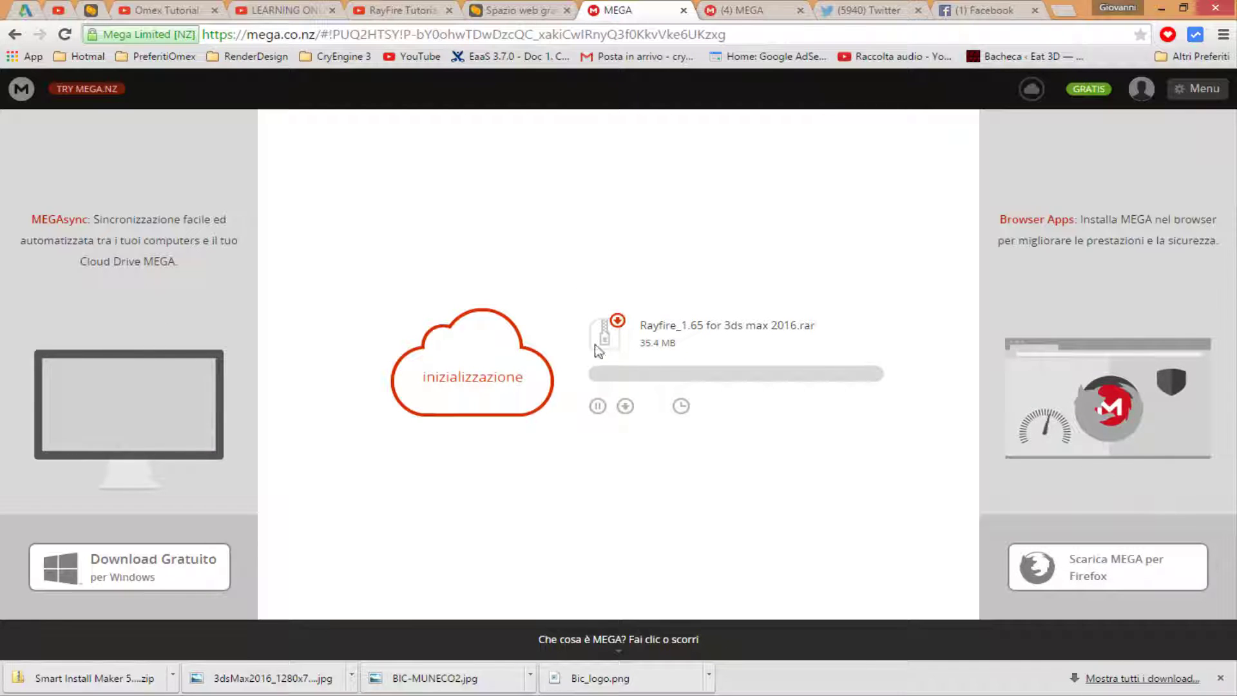
pyautogui.click(603, 407)
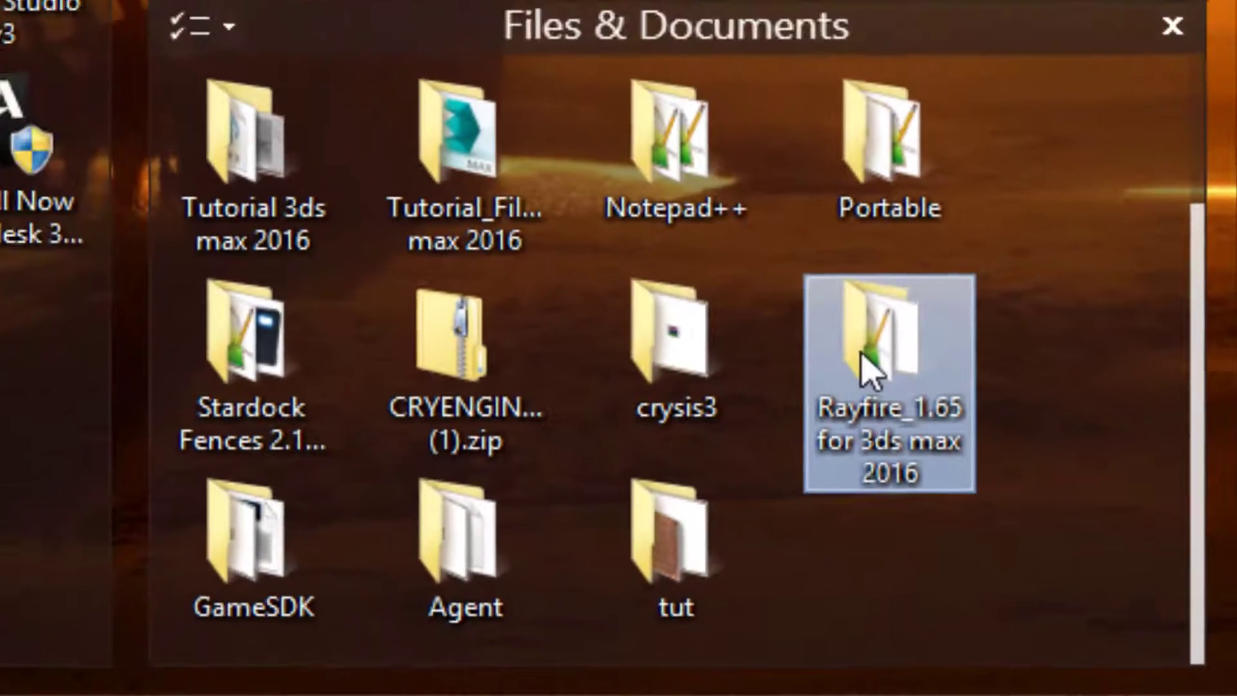
# Open the desktop folder "Rayfire_1.65 for 3ds max 2016" and inspect the contents of its RAR archive in WinRAR.
pyautogui.doubleClick(876, 351)
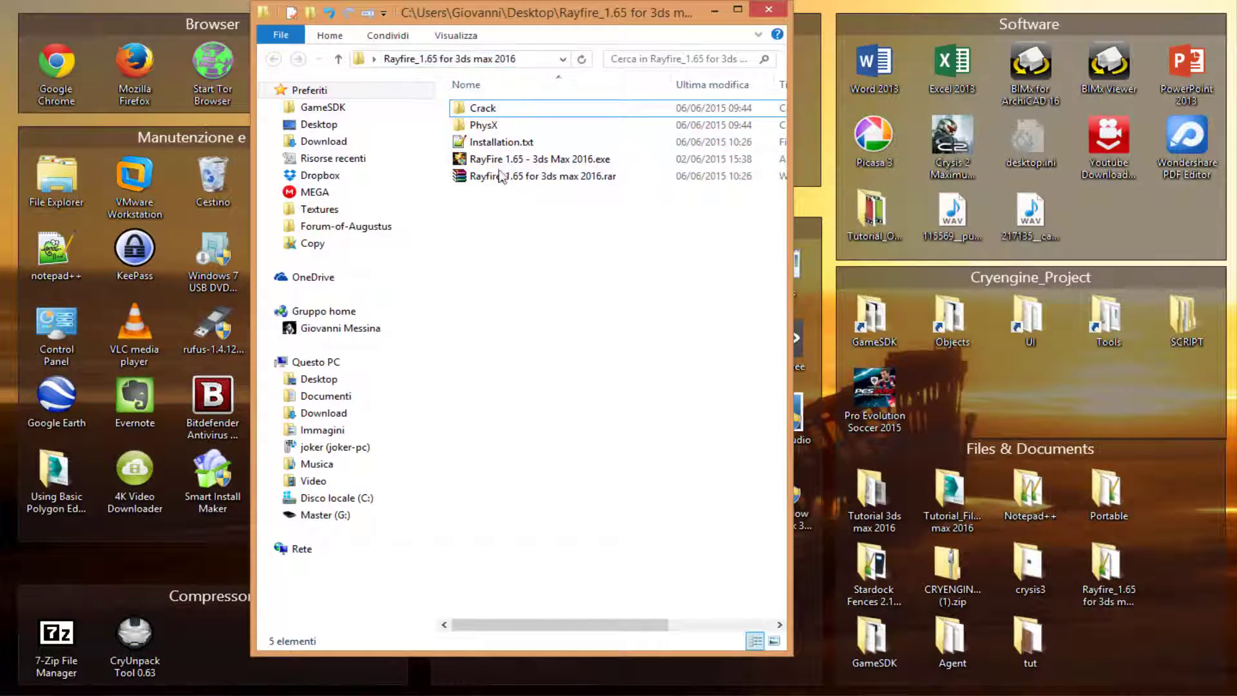
pyautogui.doubleClick(533, 176)
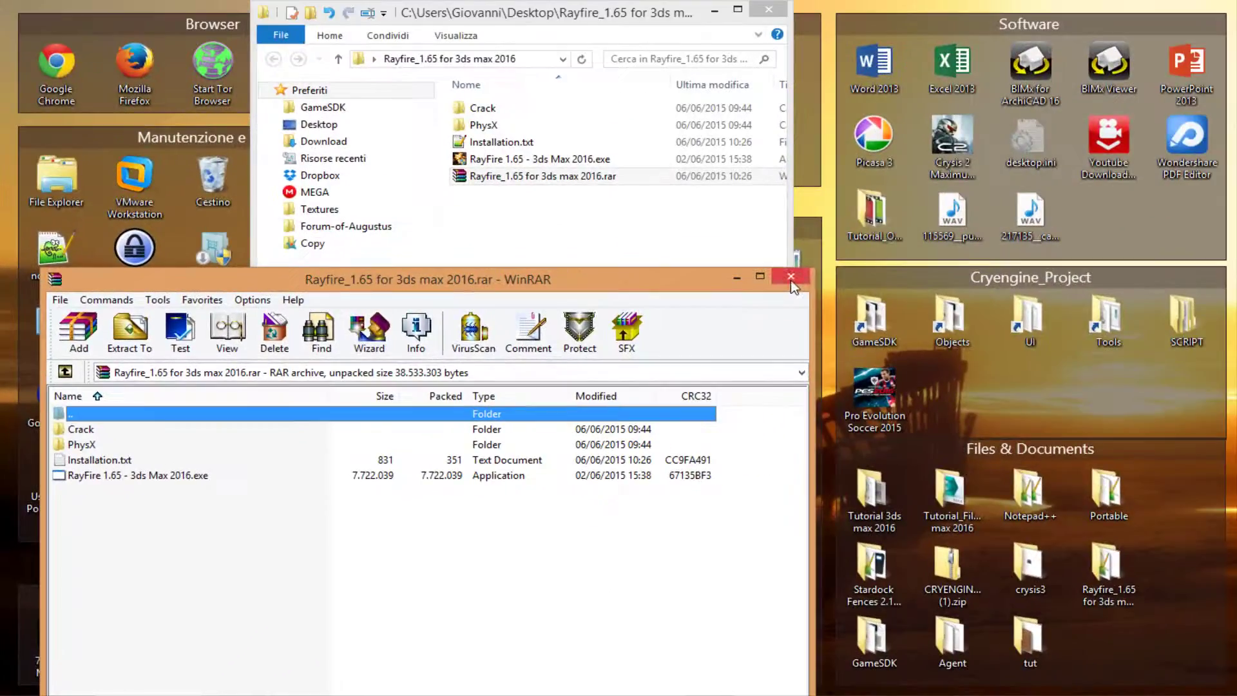
pyautogui.click(1055, 136)
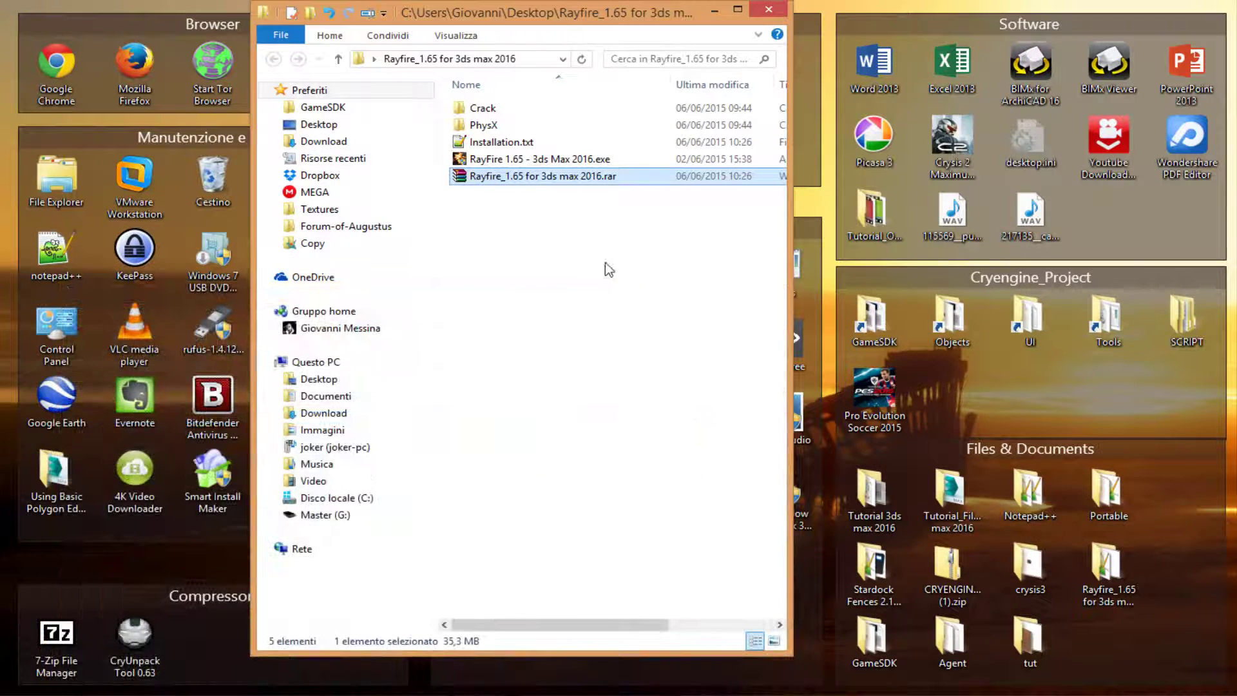
pyautogui.moveTo(549, 20); pyautogui.dragTo(616, 52)
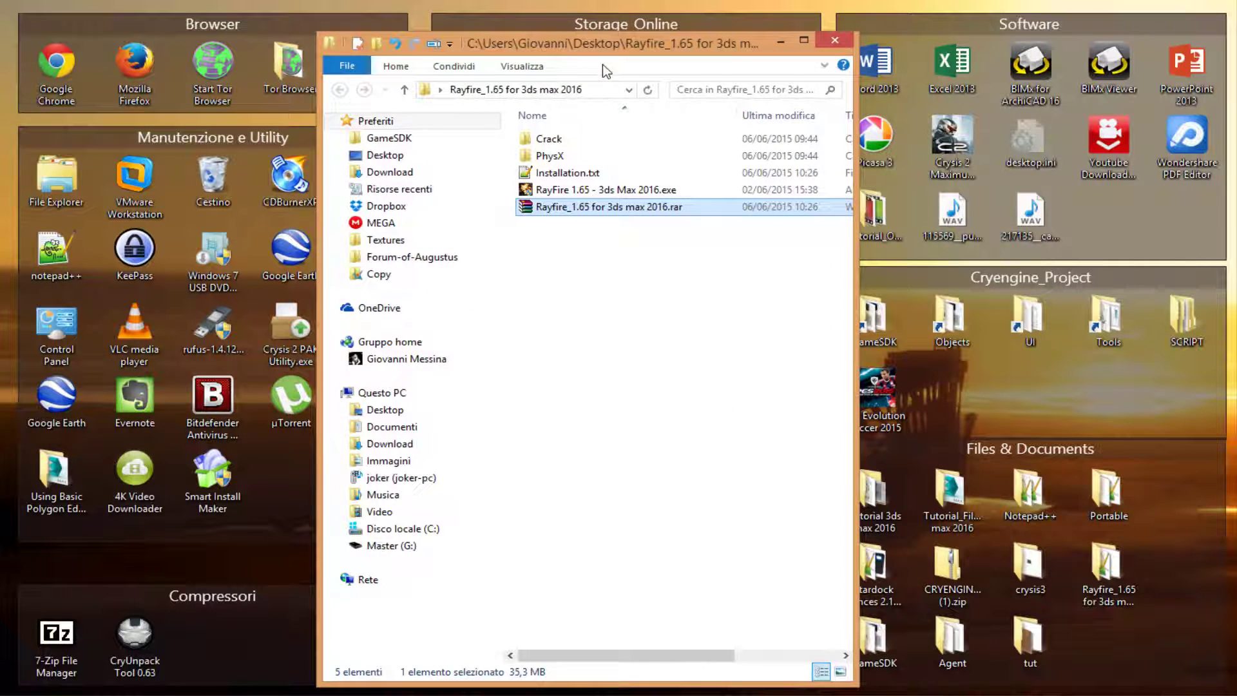
# Read the setup instructions in Installation.txt, and close both the text file and the folder.
pyautogui.click(569, 174)
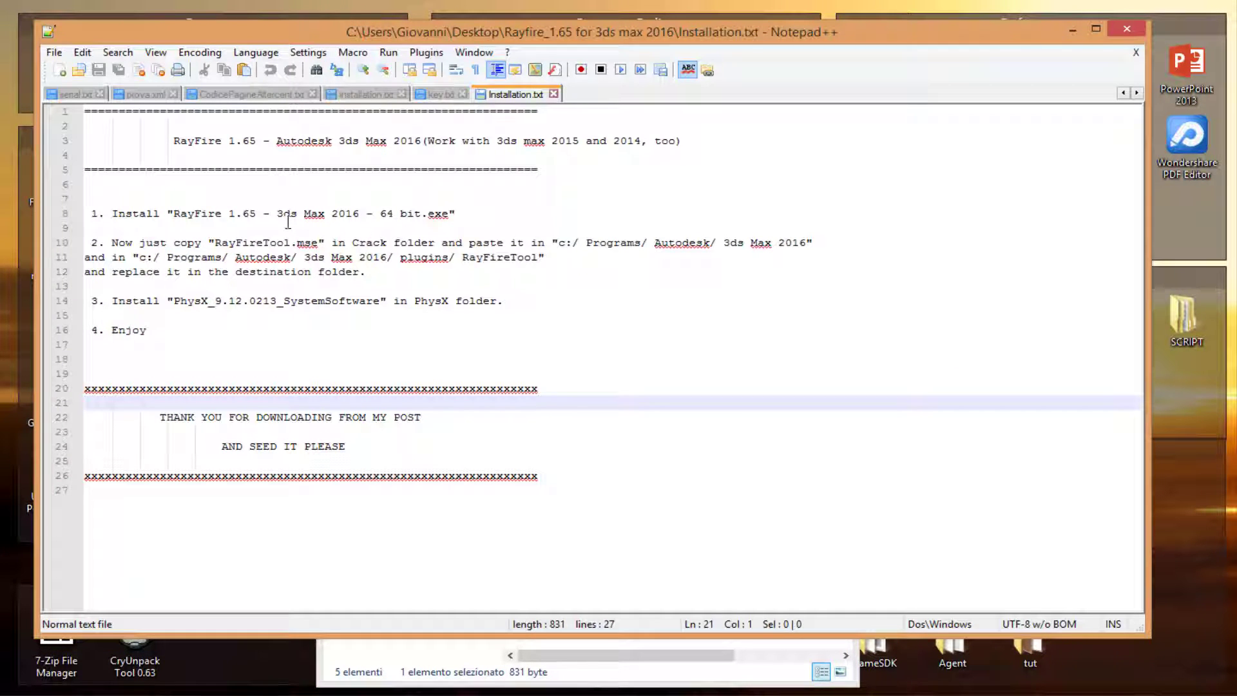
pyautogui.moveTo(278, 215); pyautogui.dragTo(454, 219)
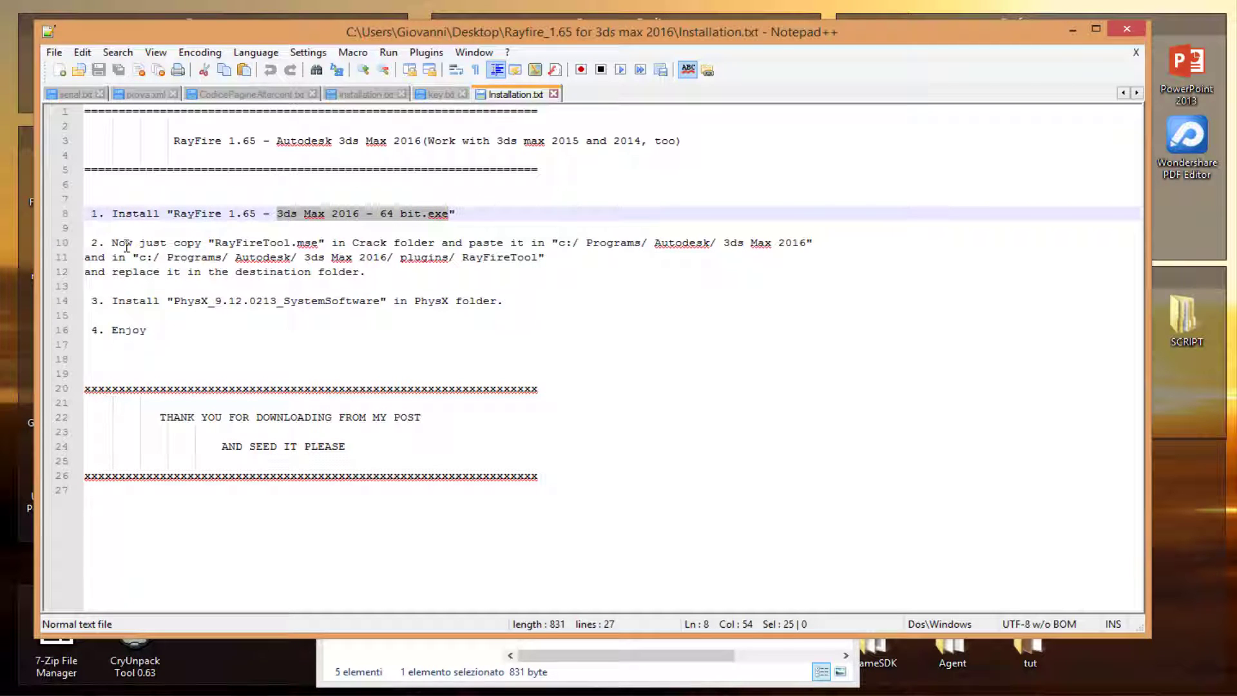
pyautogui.moveTo(113, 245); pyautogui.dragTo(372, 273)
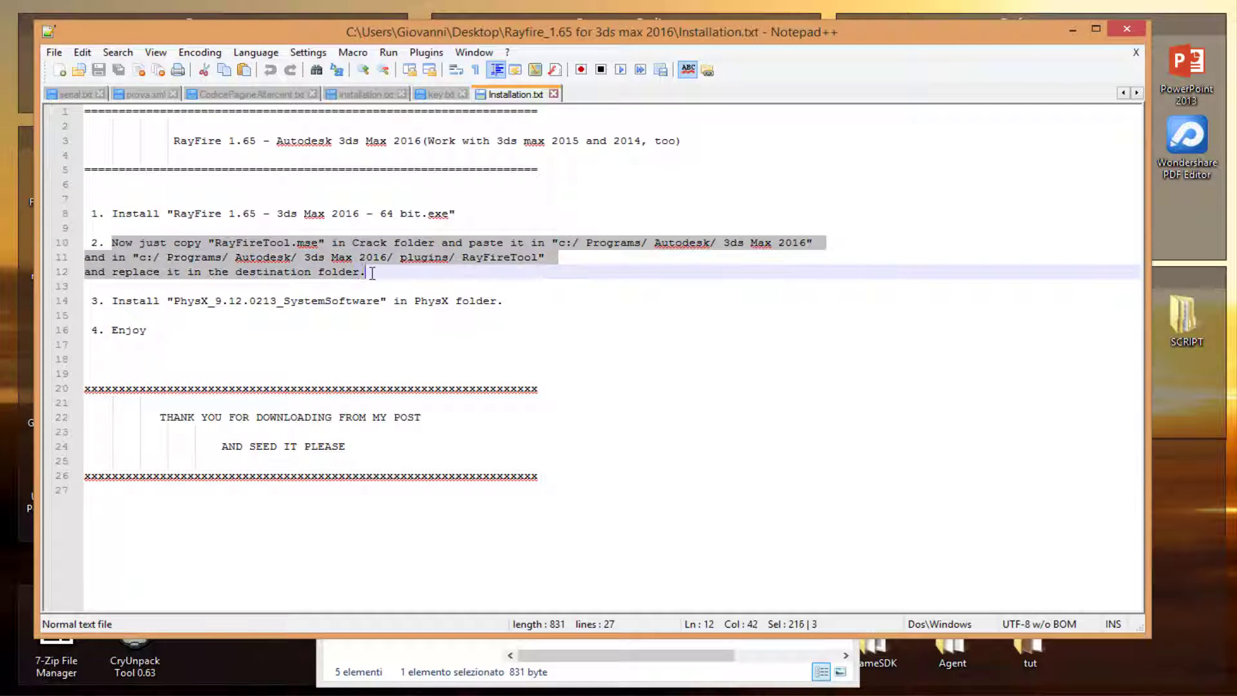
pyautogui.click(1127, 34)
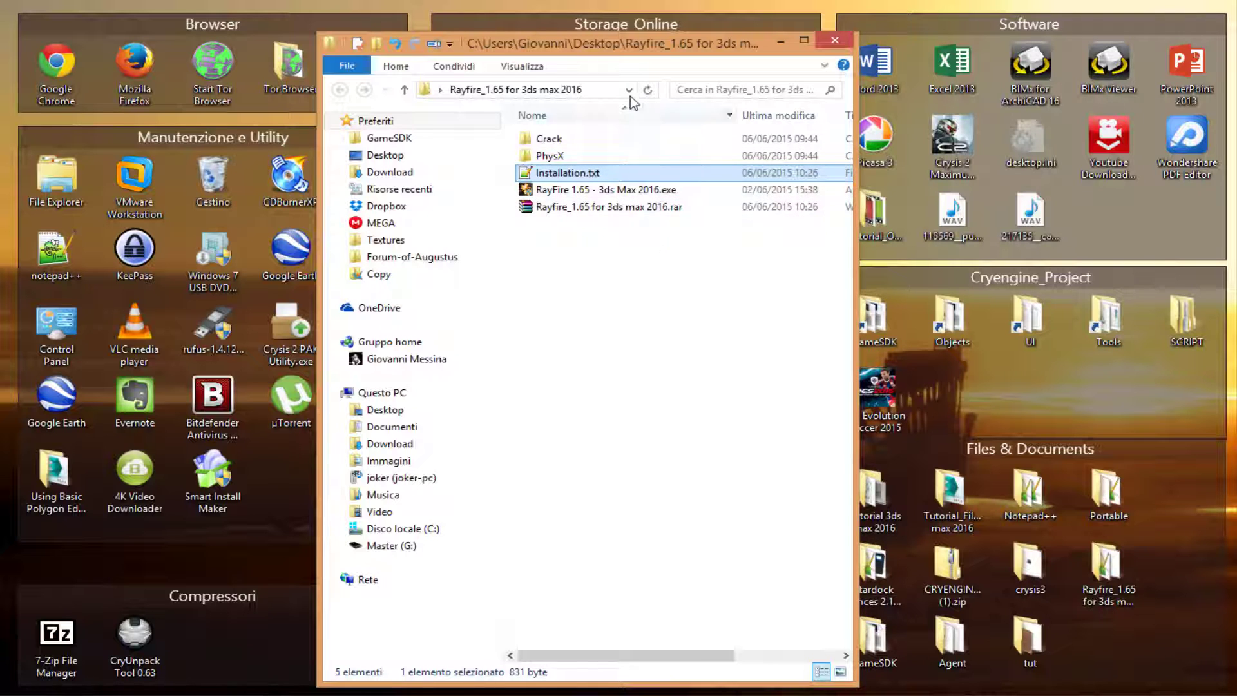
pyautogui.moveTo(622, 47); pyautogui.dragTo(644, 45)
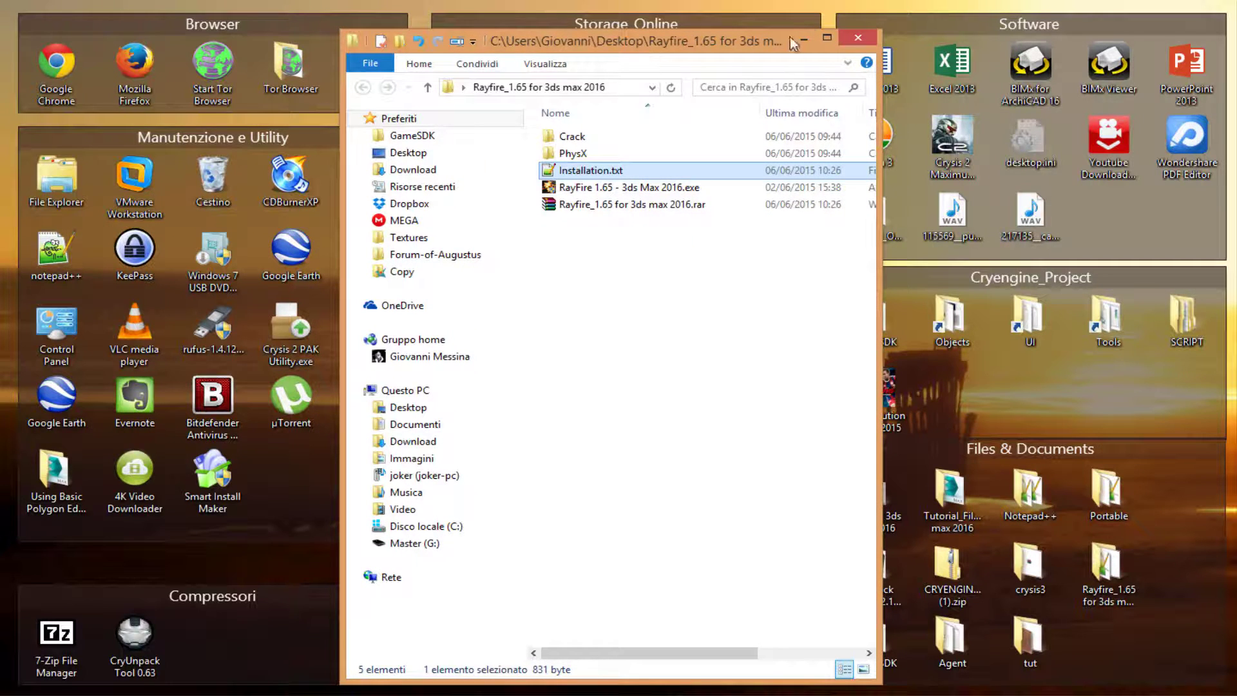
pyautogui.click(858, 38)
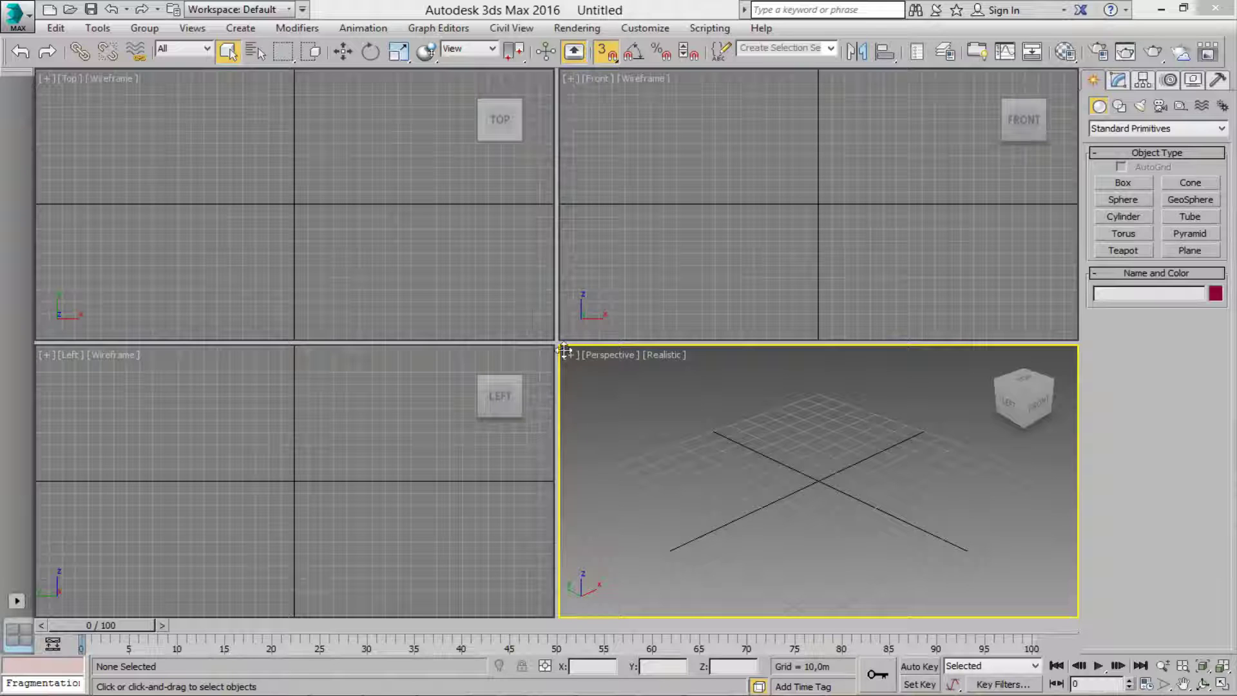
# In 3ds Max, draw a box in the maximized Top view, about 50.5 m long, 190.1 m wide and -20 m high.
pyautogui.click(358, 226)
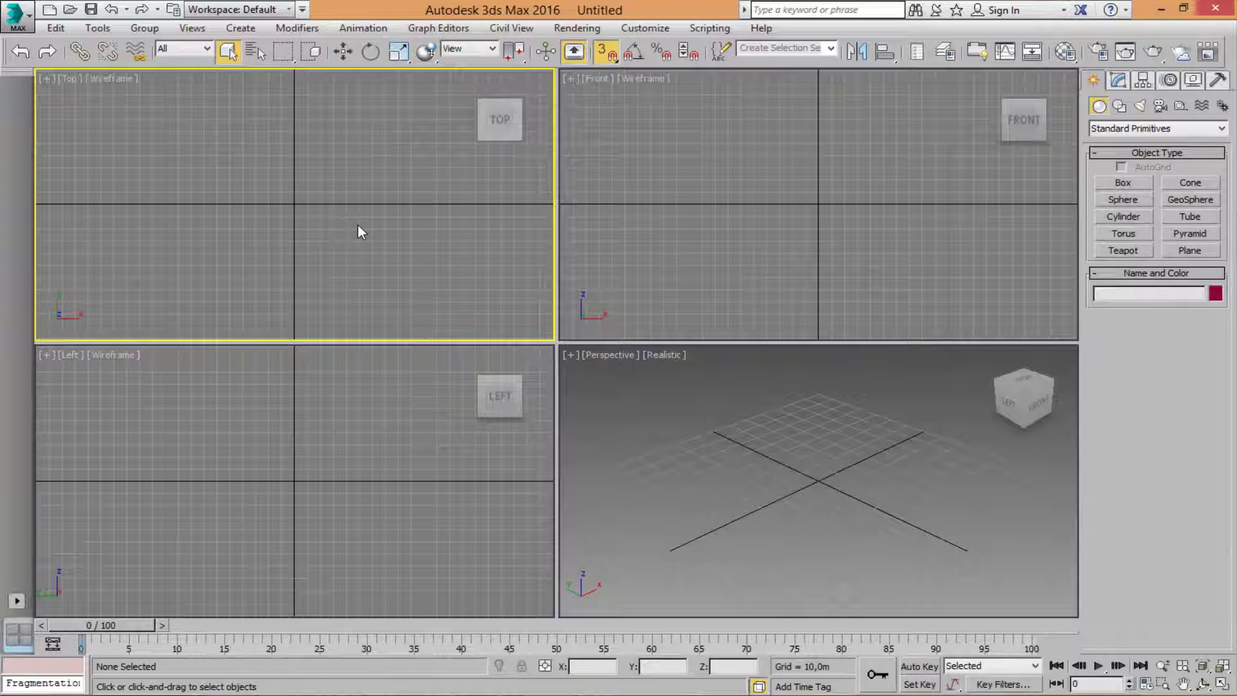
pyautogui.hotkey('alt', 'w')
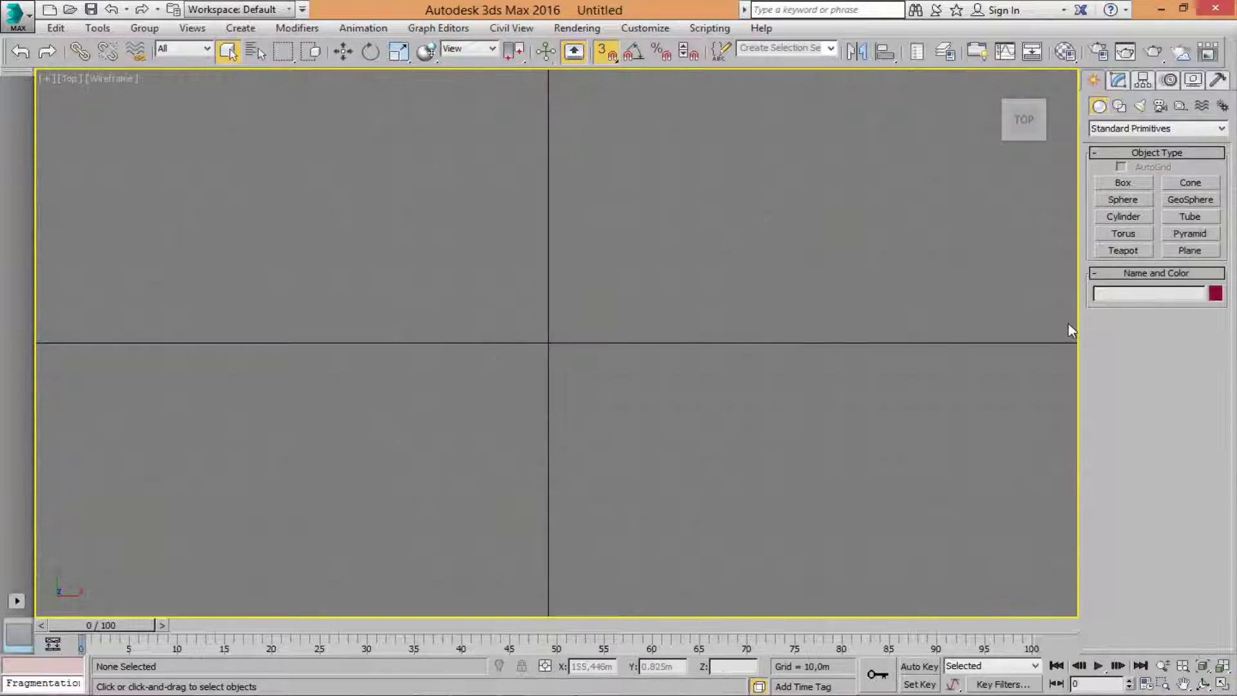
pyautogui.click(1124, 183)
pyautogui.moveTo(378, 202); pyautogui.dragTo(886, 339)
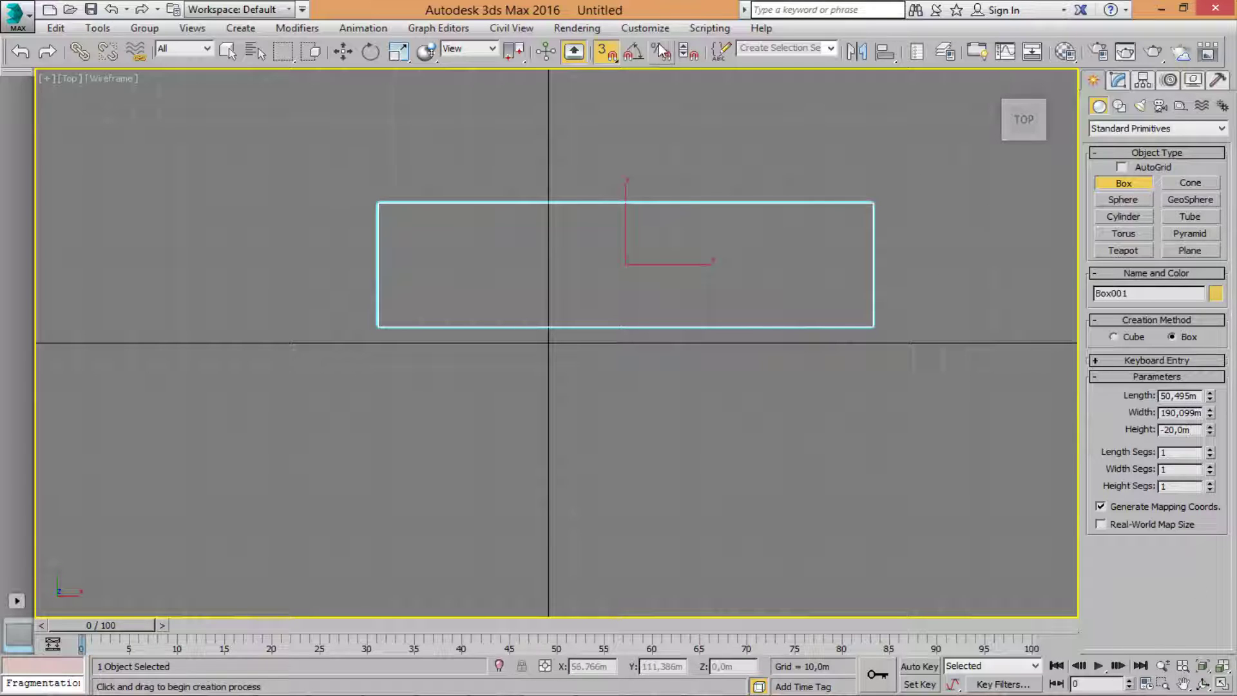
# Check the display unit scale and the system unit scale in Units Setup.
pyautogui.click(645, 28)
pyautogui.click(671, 235)
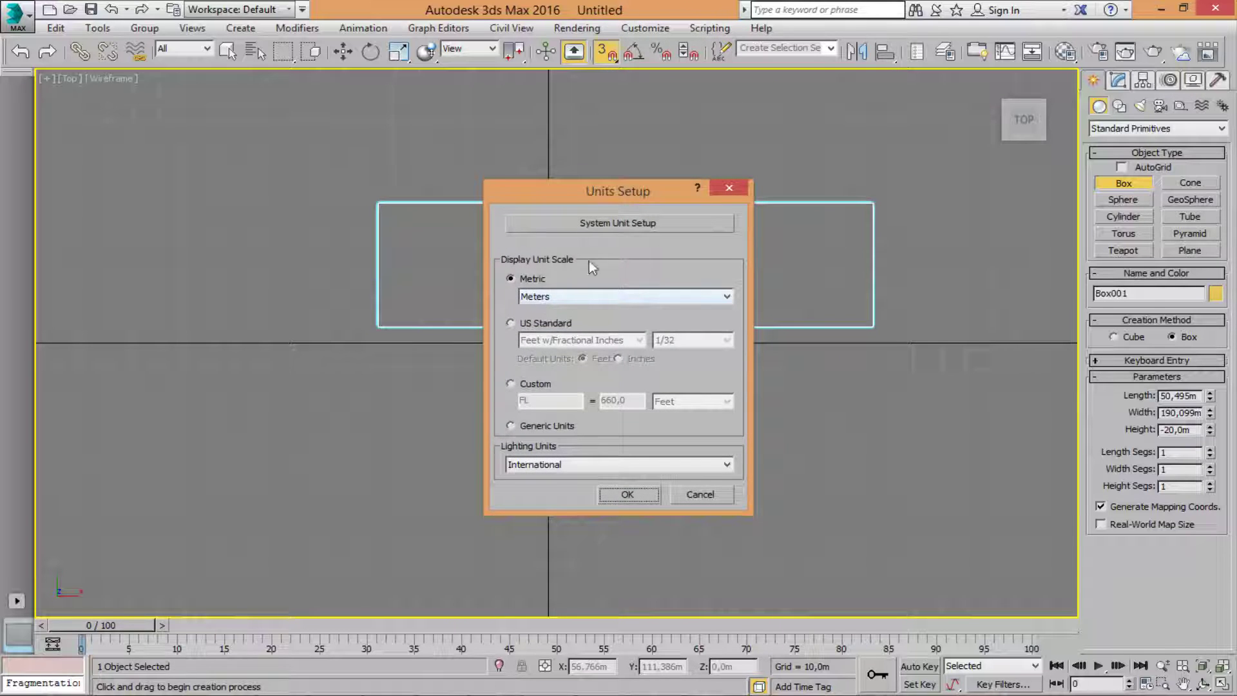
pyautogui.click(603, 223)
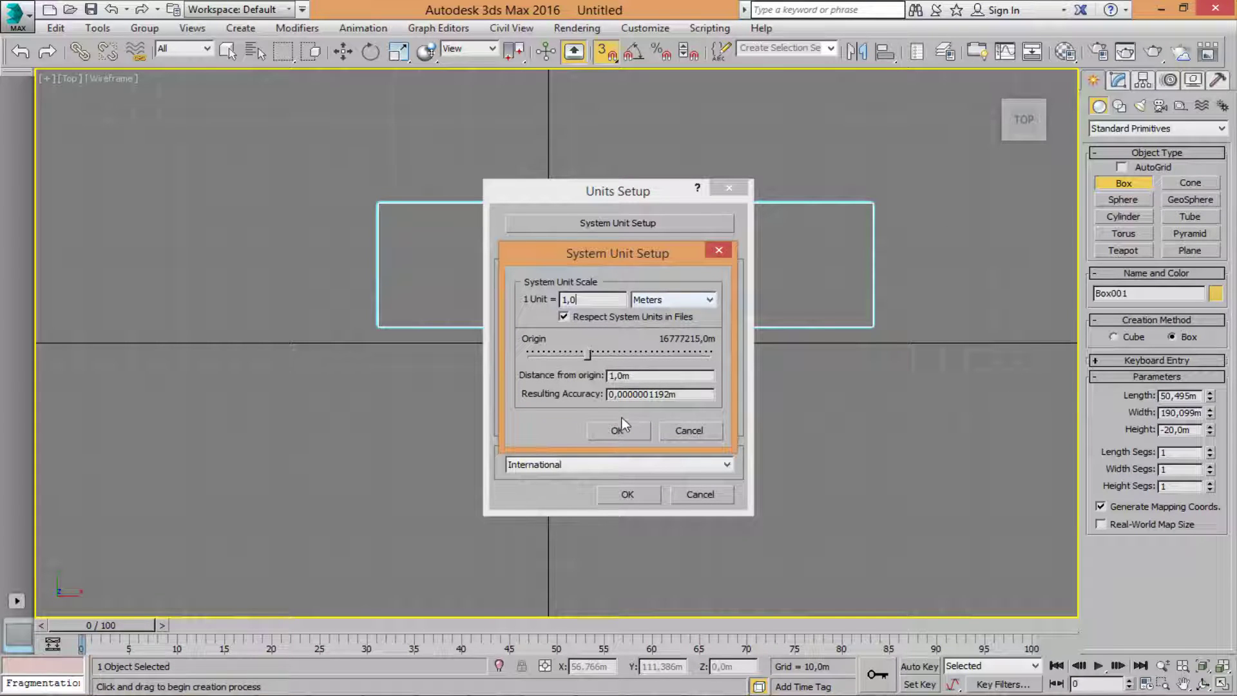
pyautogui.click(632, 438)
pyautogui.click(628, 495)
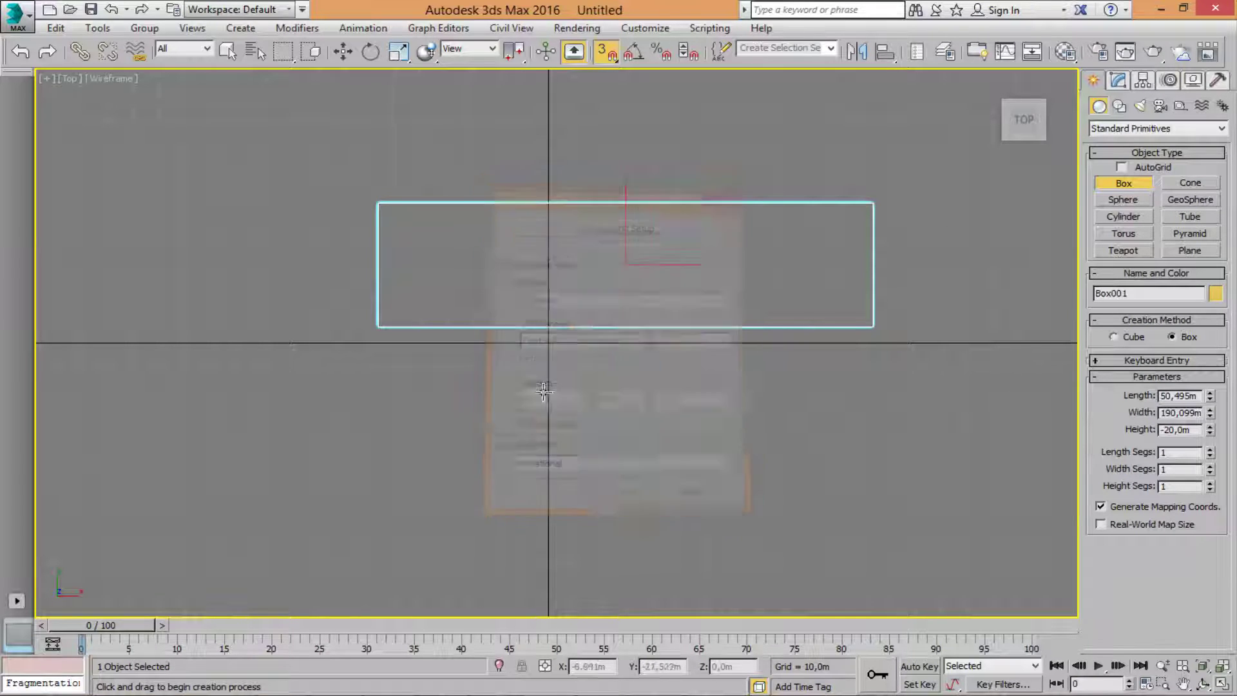
# Set the box's length to 30 m, width to 10 m and height to -0.2 m.
pyautogui.moveTo(640, 305); pyautogui.dragTo(566, 337, button='middle')
pyautogui.click(1121, 81)
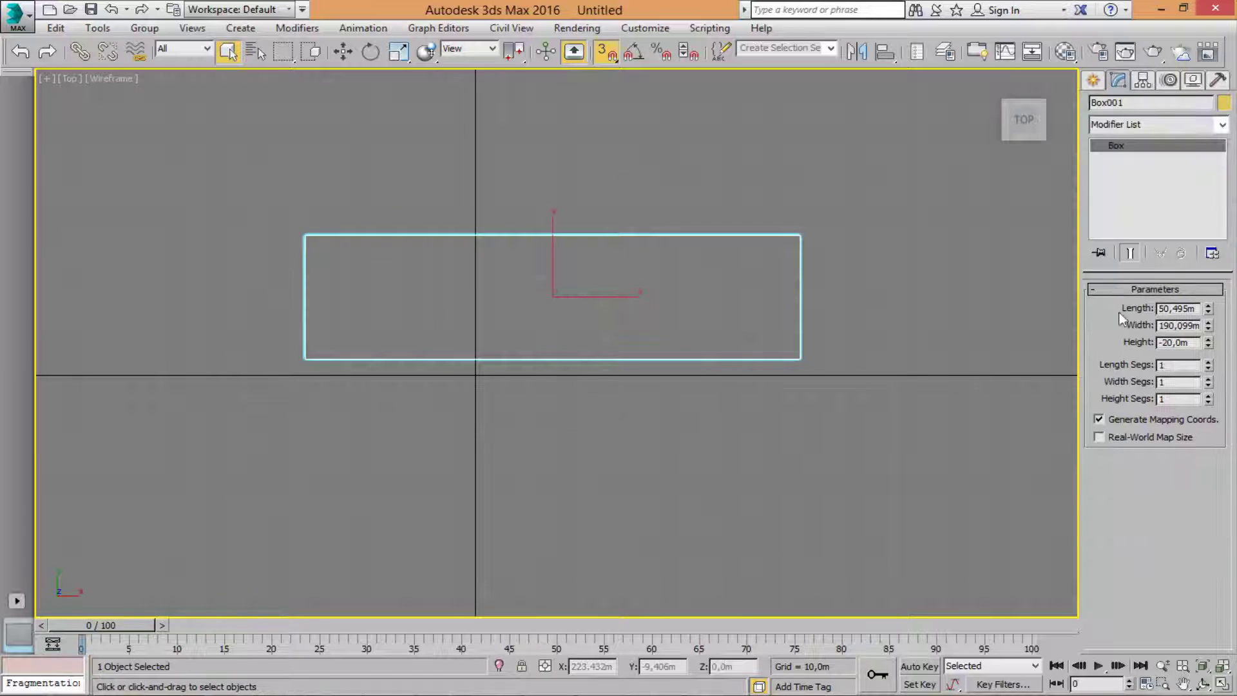
pyautogui.doubleClick(1186, 314)
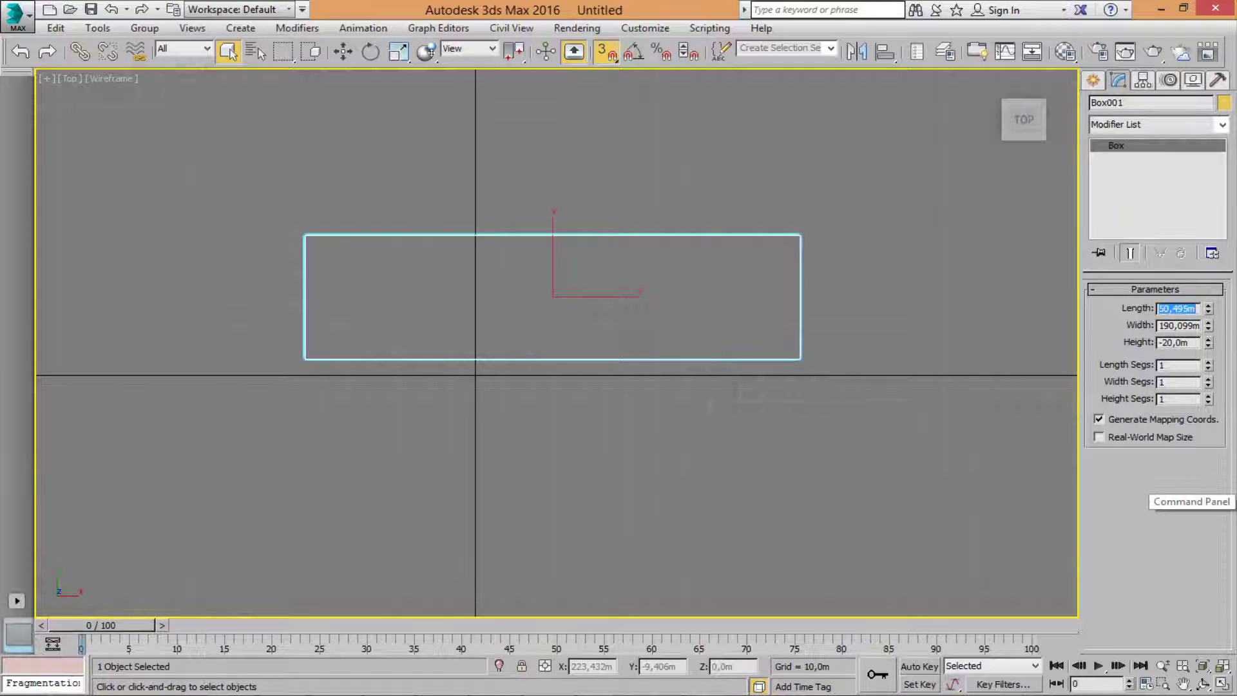
pyautogui.write('30')
pyautogui.press('Return')
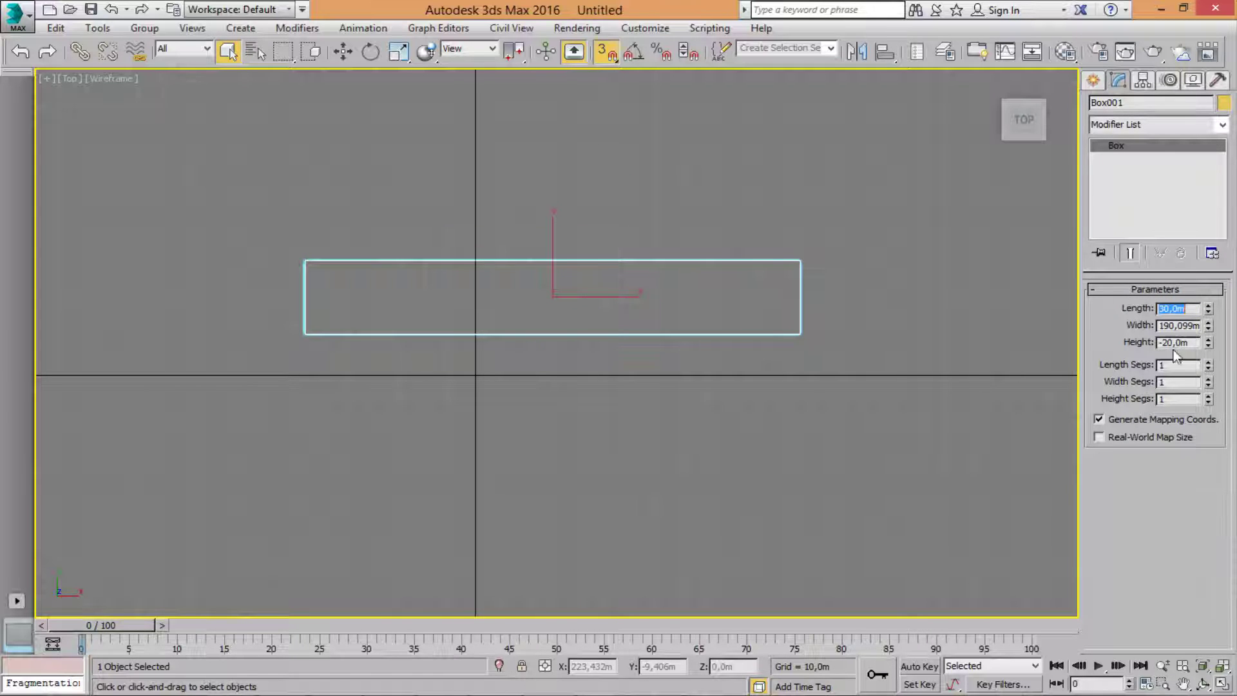
pyautogui.write('10')
pyautogui.press('Return')
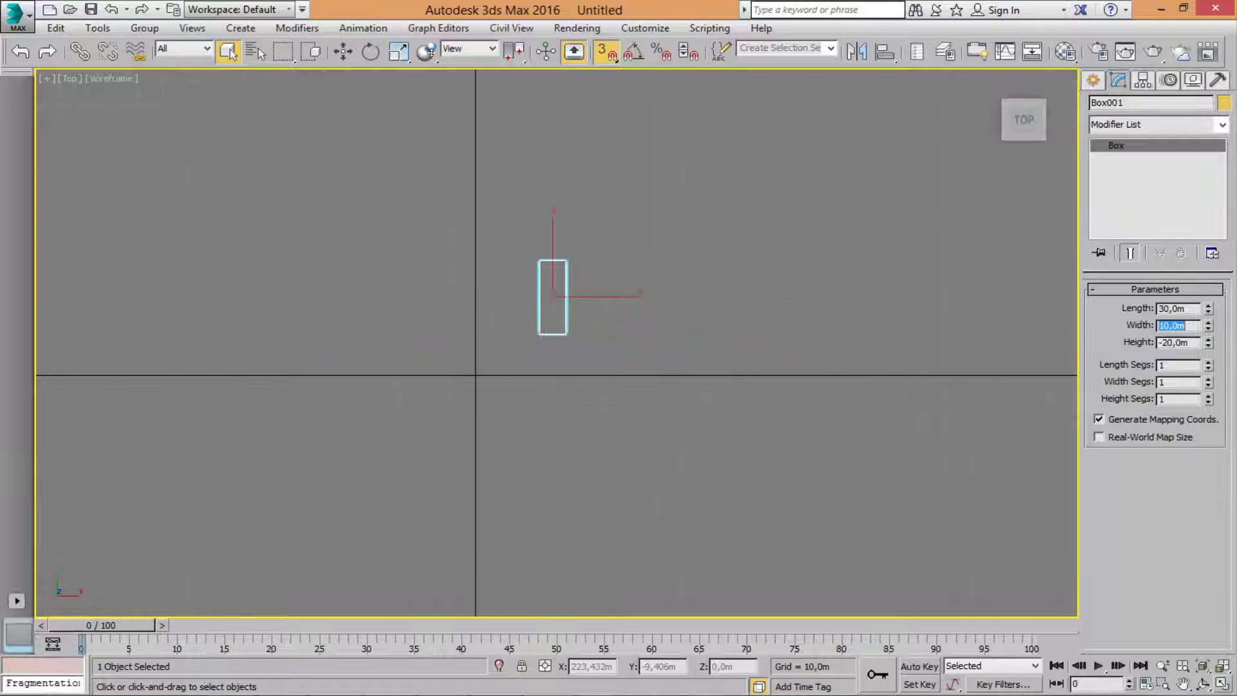
pyautogui.click(1193, 347)
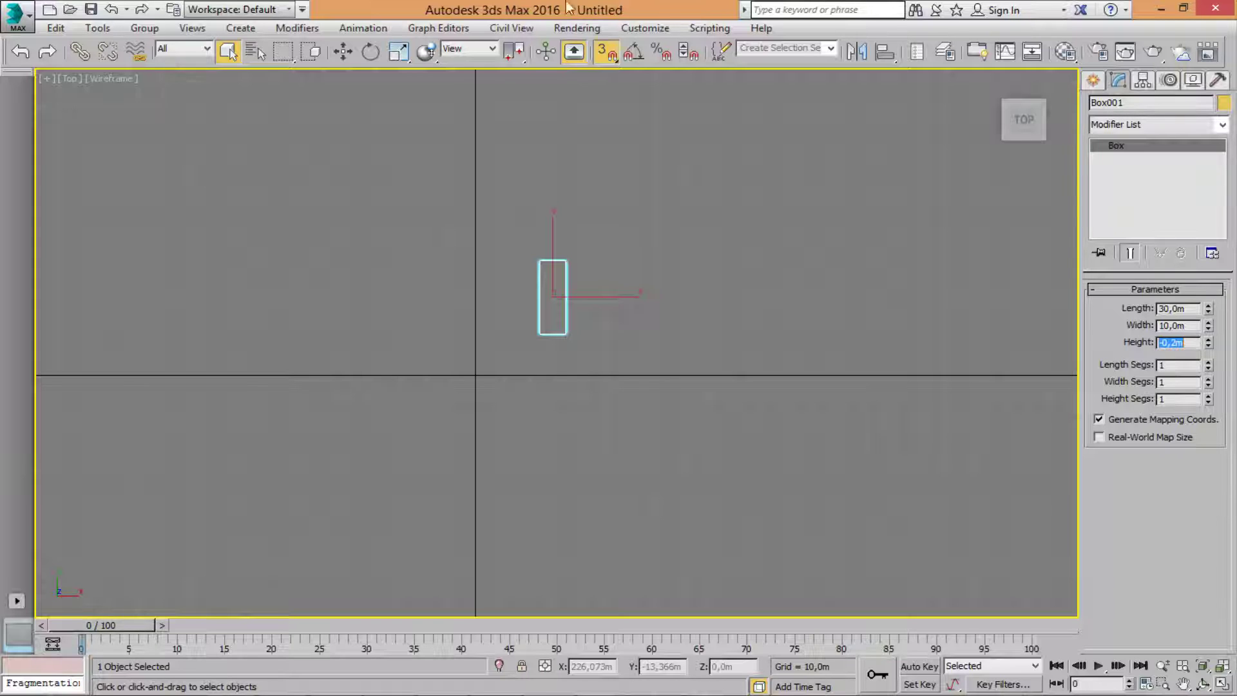
# Move the box to the origin by setting its X and Y position to 0.
pyautogui.click(344, 51)
pyautogui.doubleClick(604, 667)
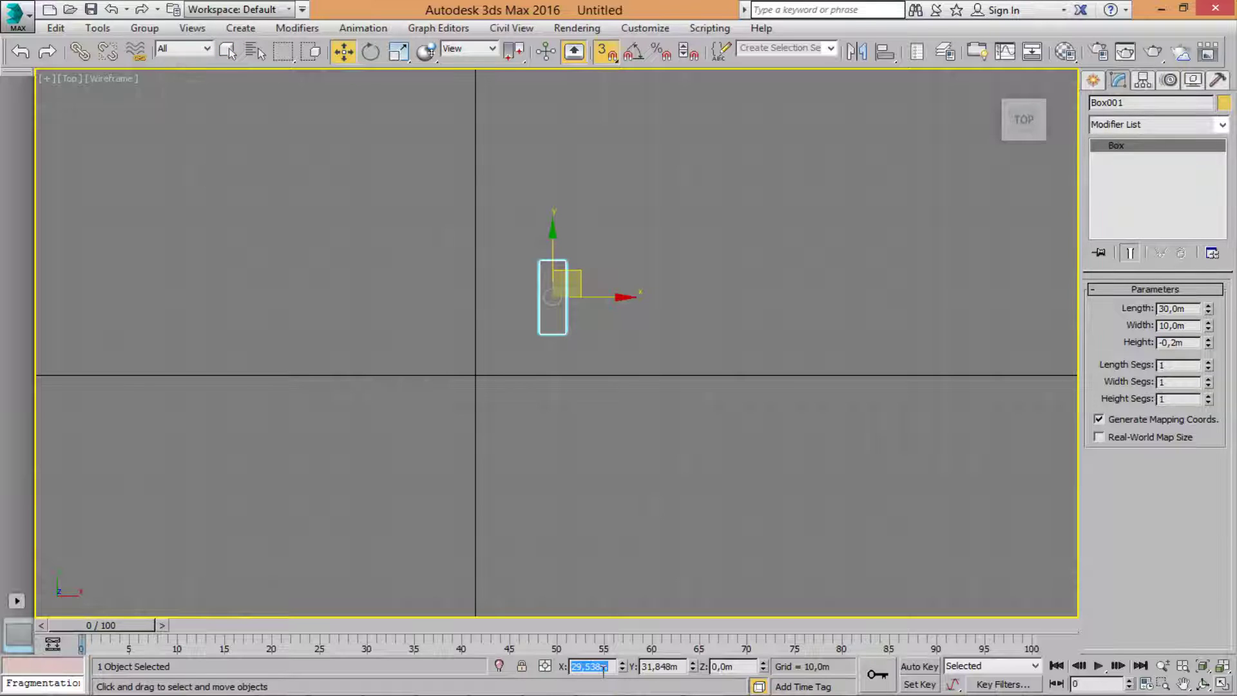
pyautogui.write('0')
pyautogui.doubleClick(667, 667)
pyautogui.write('0')
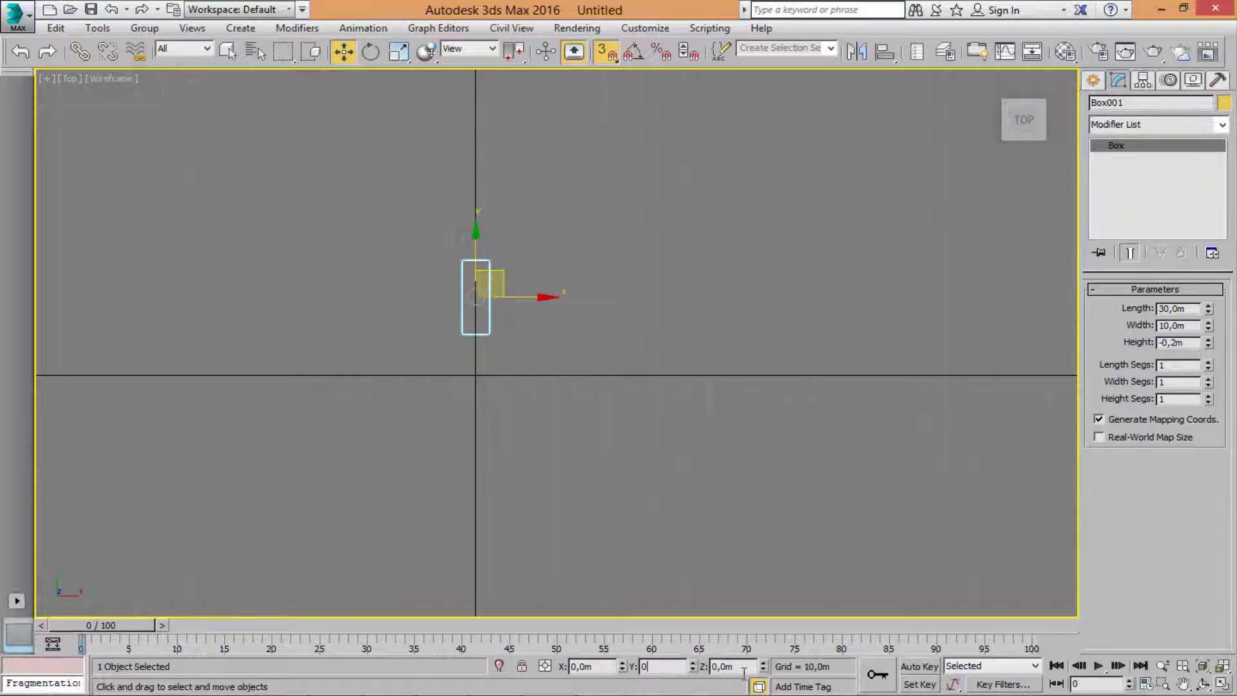
pyautogui.press('Return')
# Draw a flat ground box around the small box in the Perspective view, about 126.2 m long and 96.2 m wide, with zero height.
pyautogui.click(1223, 668)
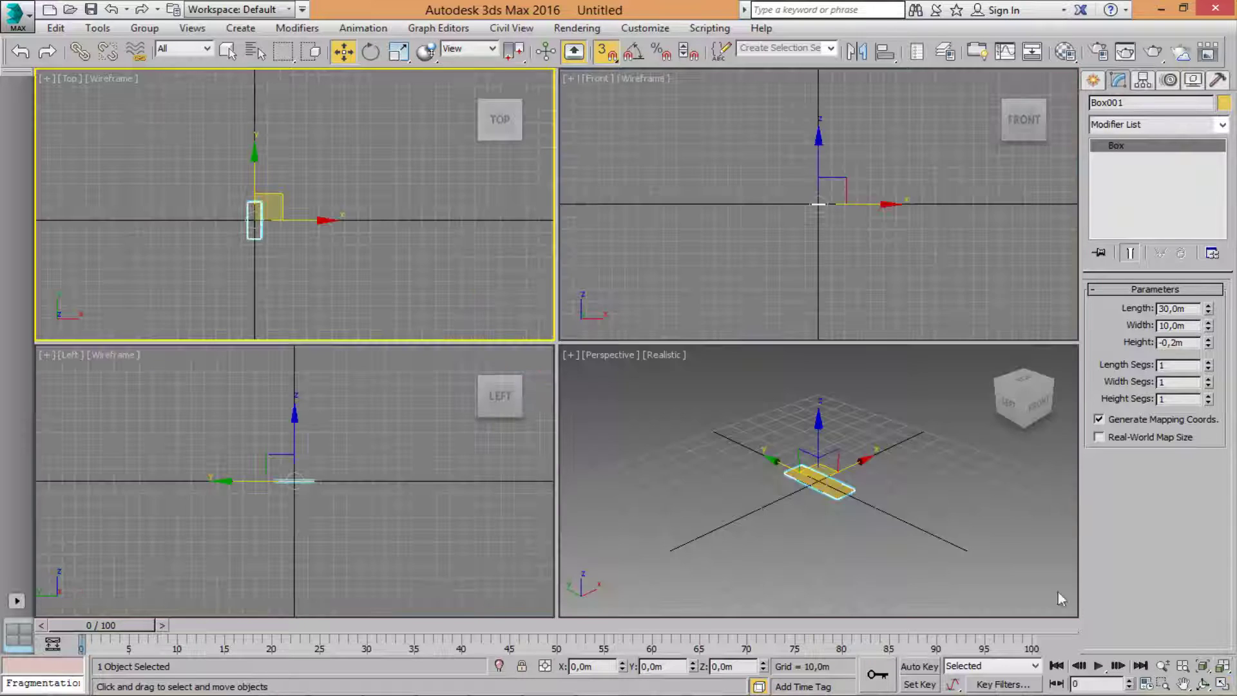
pyautogui.rightClick(1040, 488)
pyautogui.click(1097, 85)
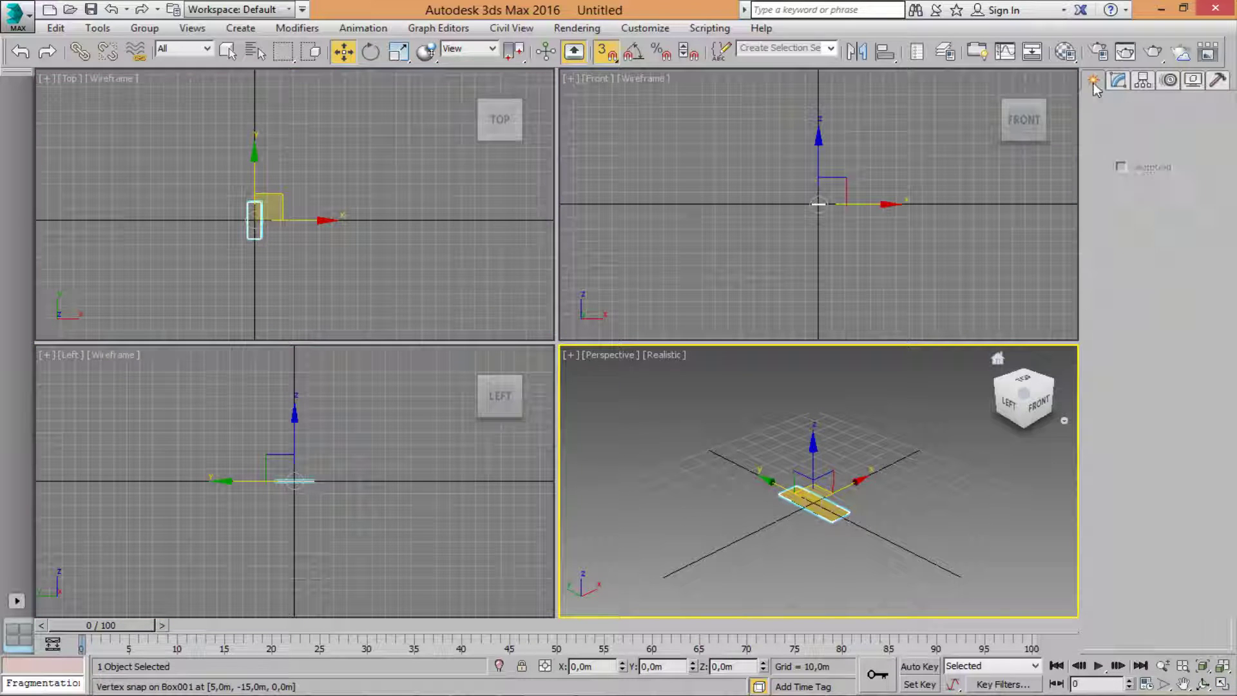
pyautogui.click(1124, 183)
pyautogui.moveTo(641, 491); pyautogui.dragTo(1050, 531)
pyautogui.click(1049, 531)
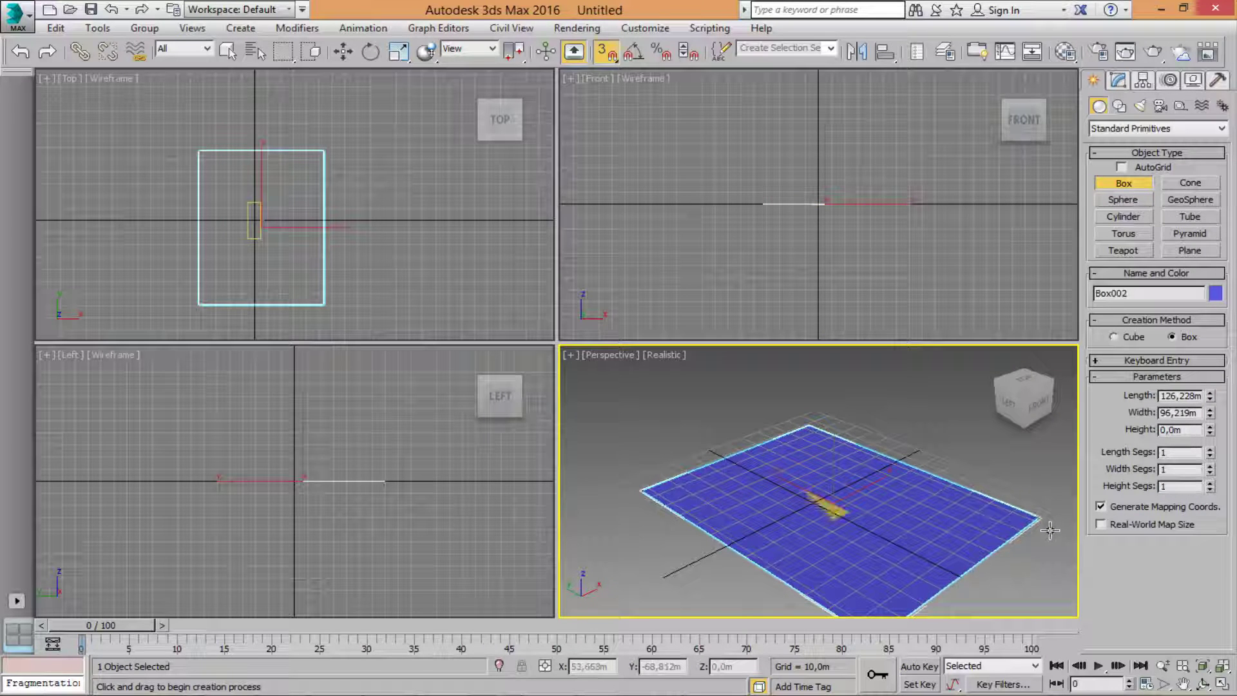
# Move the large ground box to the origin by setting its X and Y position to 0.
pyautogui.moveTo(344, 273); pyautogui.dragTo(407, 263, button='middle')
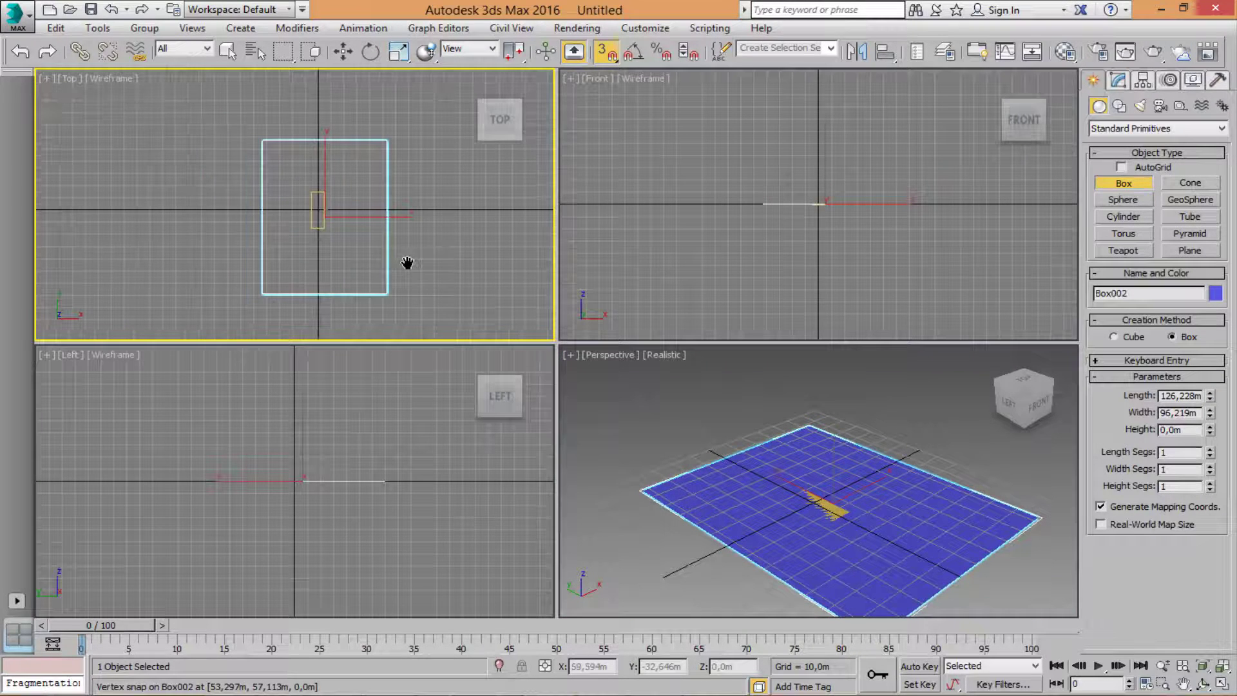
pyautogui.rightClick(343, 52)
pyautogui.doubleClick(431, 550)
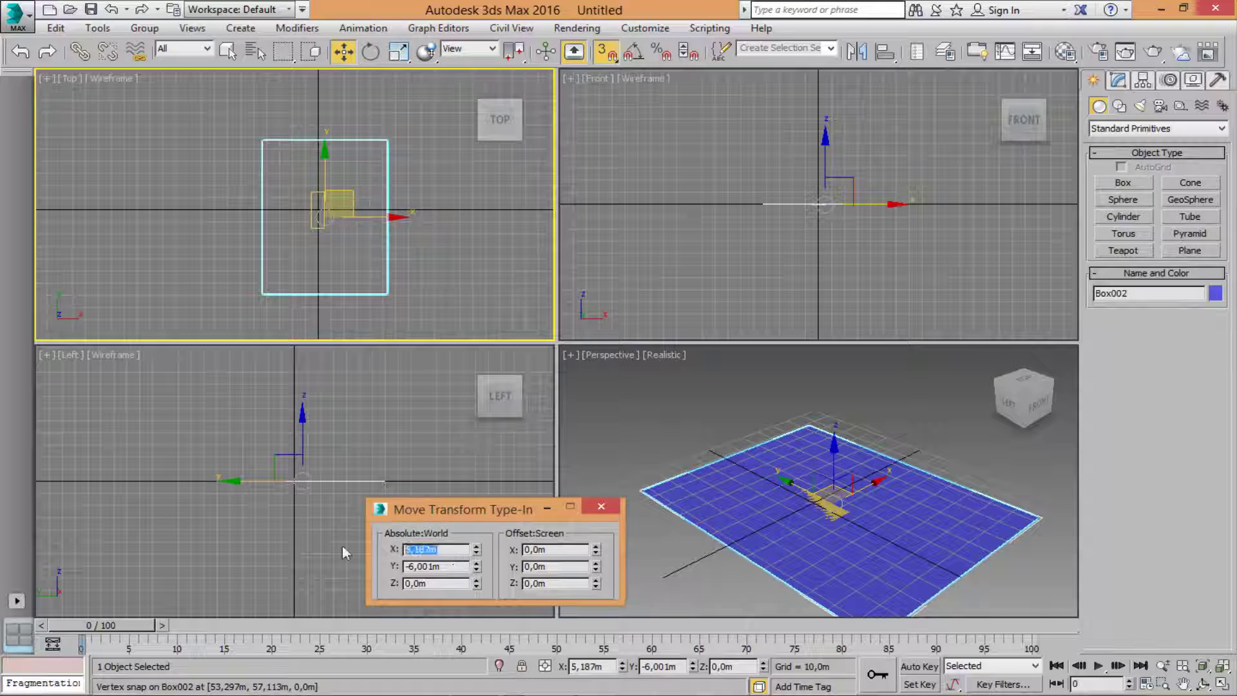
pyautogui.write('0')
pyautogui.doubleClick(442, 567)
pyautogui.write('0')
pyautogui.press('Tab')
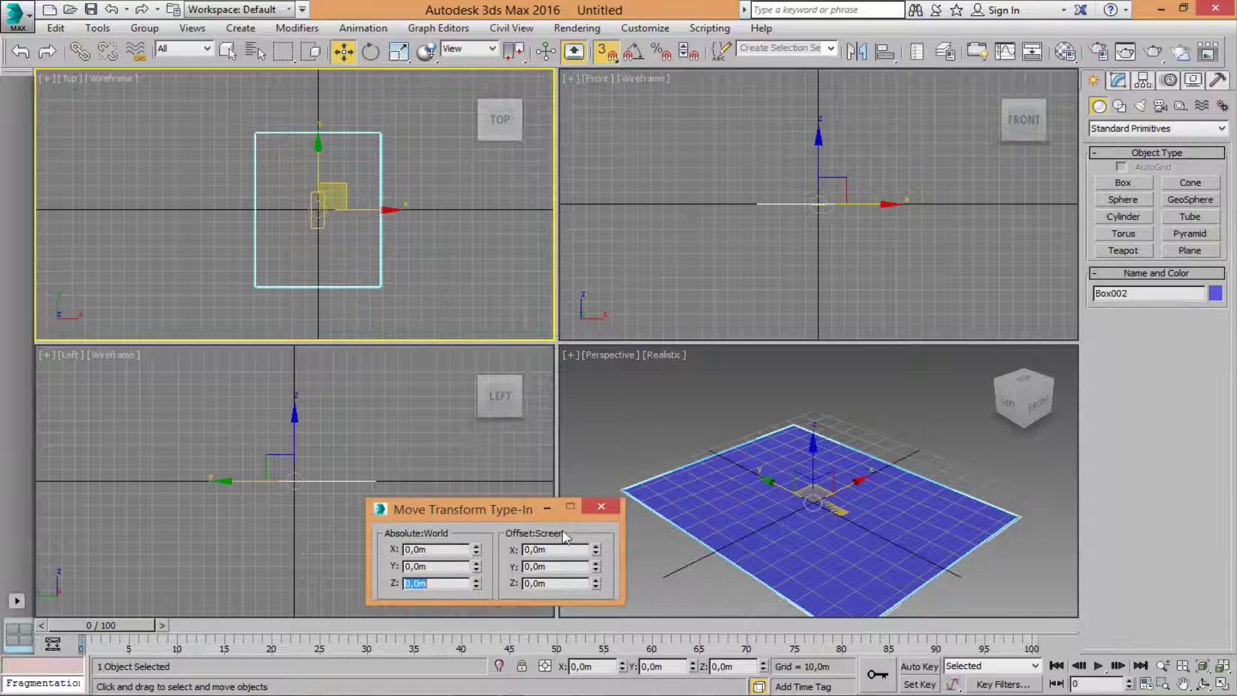
pyautogui.click(600, 509)
# Set the large ground box's height to 1 m.
pyautogui.rightClick(779, 257)
pyautogui.scroll(8, 828, 207)
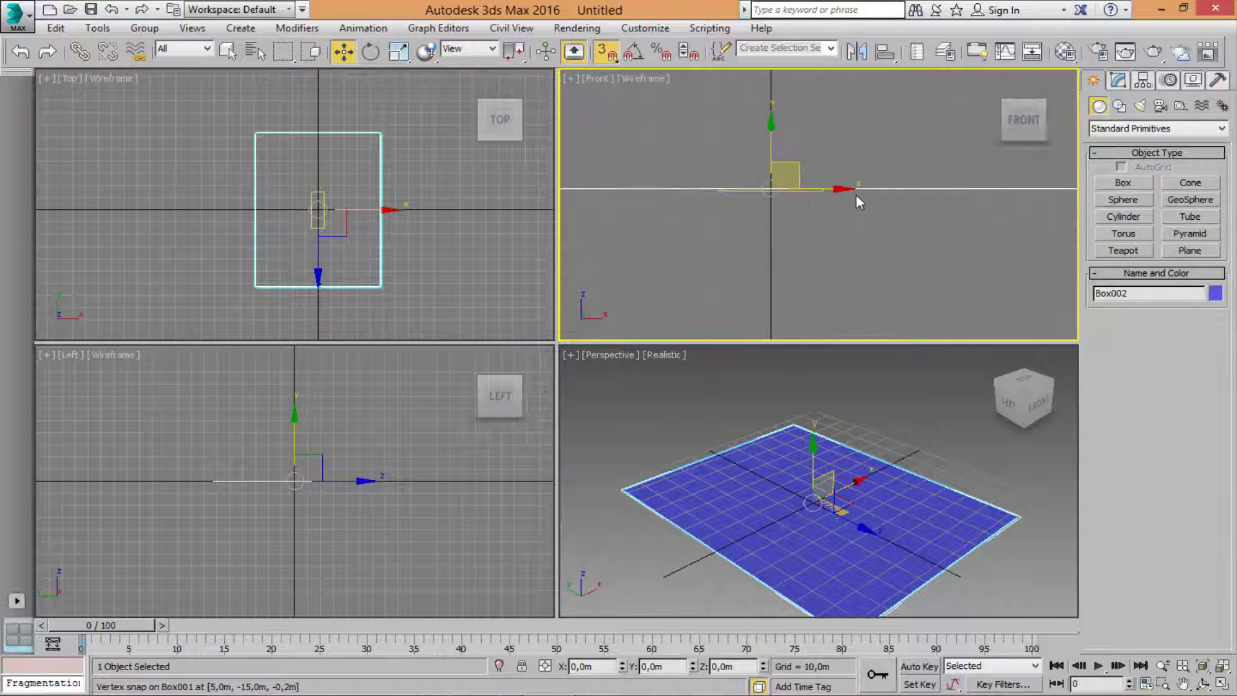
pyautogui.moveTo(713, 146); pyautogui.dragTo(741, 189, button='middle')
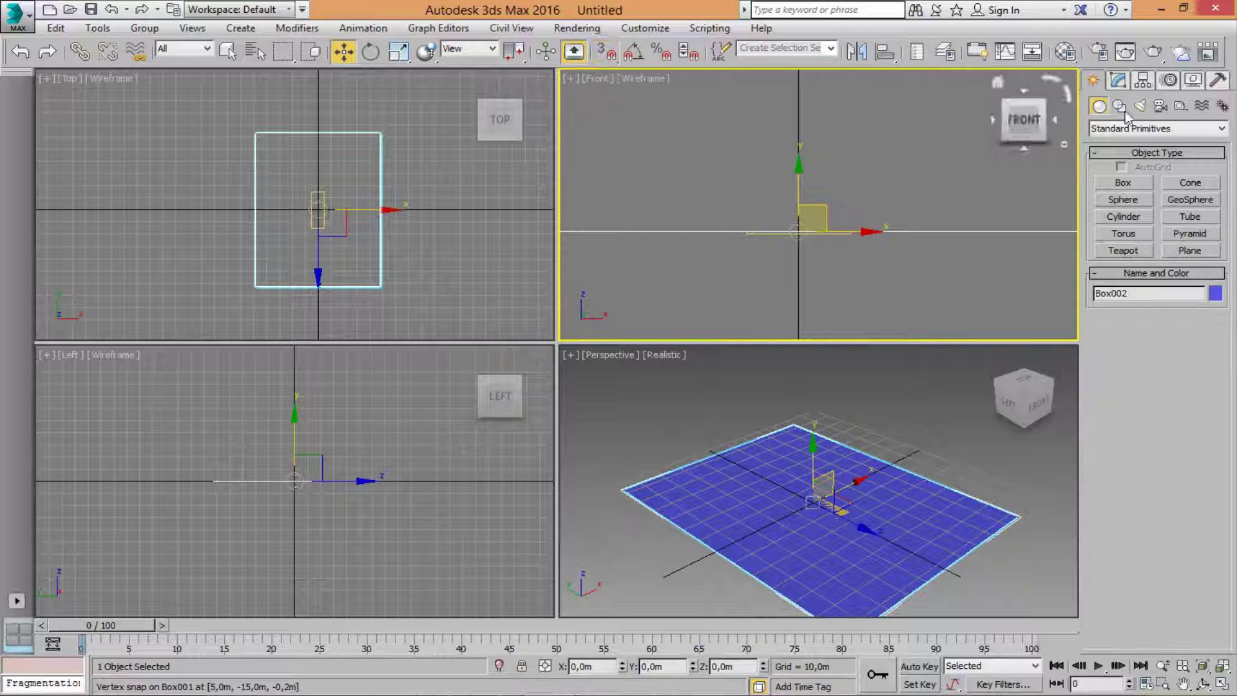
pyautogui.click(1118, 81)
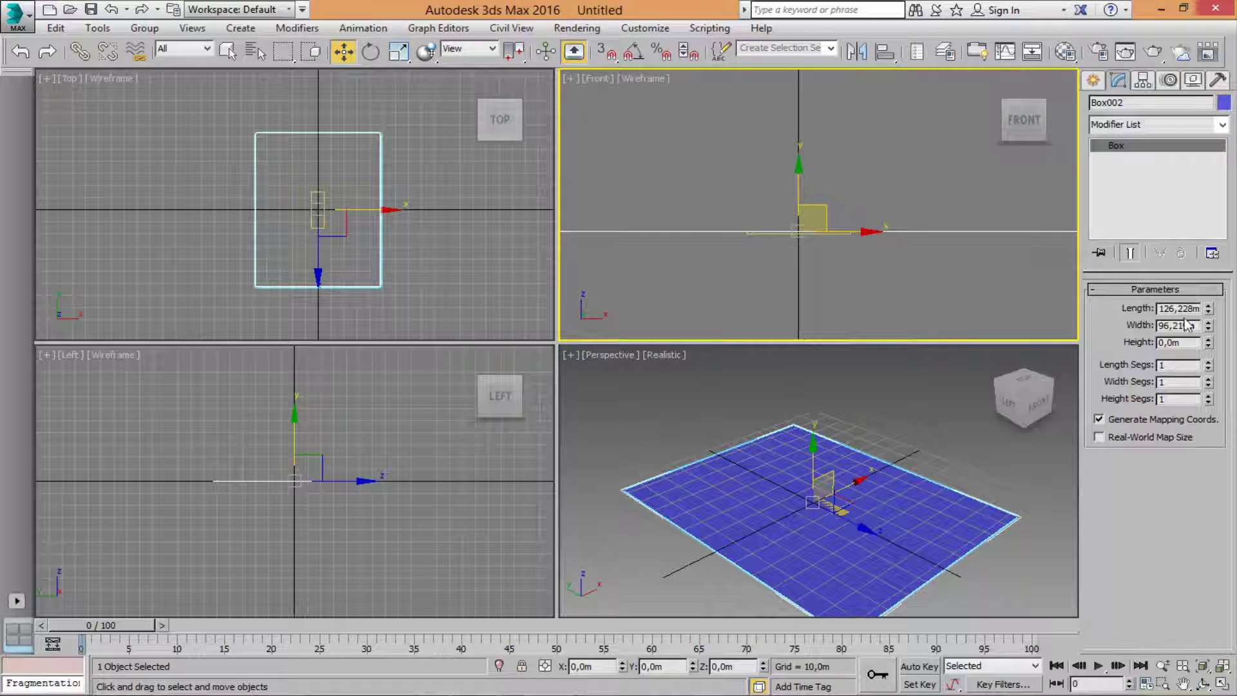
pyautogui.moveTo(801, 265); pyautogui.dragTo(801, 288, button='middle')
pyautogui.scroll(2, 801, 283)
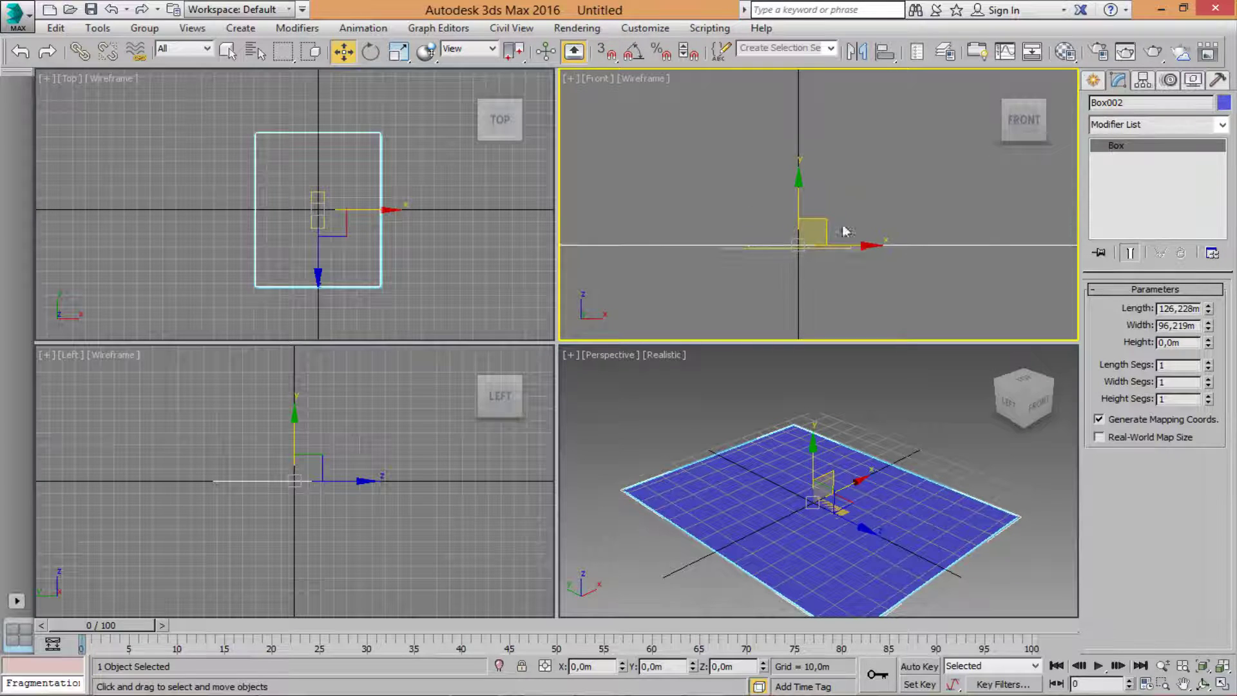
pyautogui.scroll(2, 841, 230)
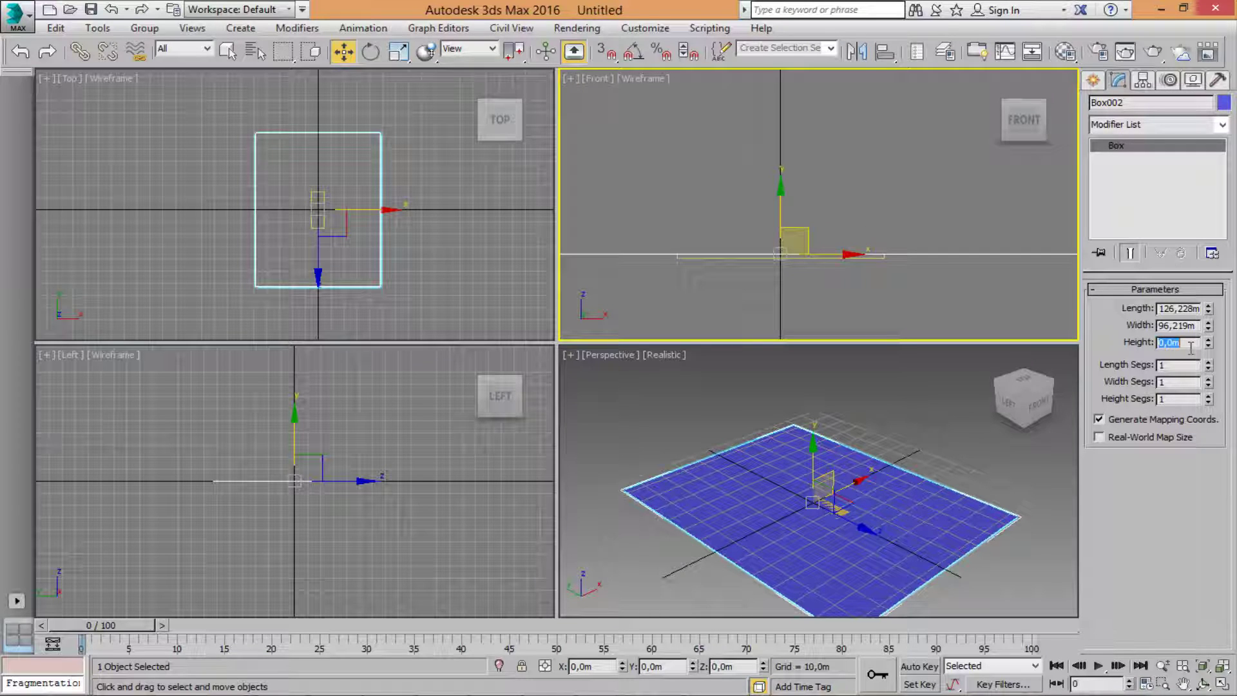
pyautogui.write('1')
pyautogui.press('Return')
# Lower the ground box in the Front view until its top meets the underside of the yellow box, at Z about -1.204 m.
pyautogui.scroll(3, 799, 268)
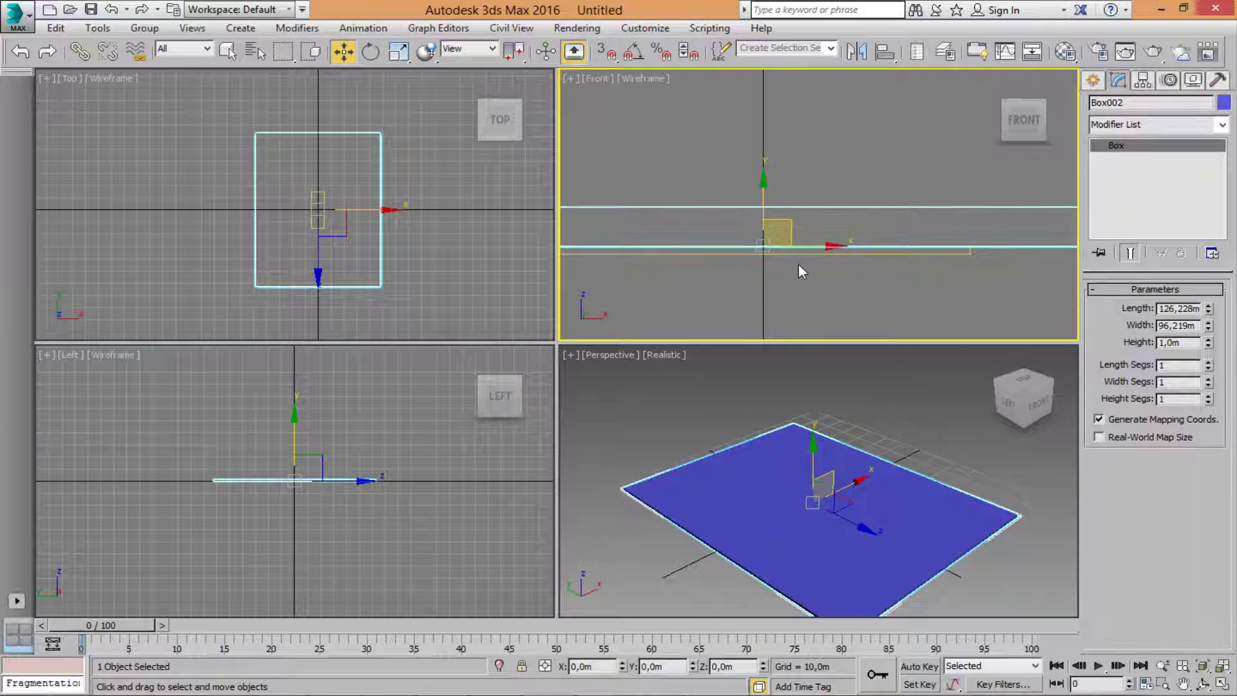
pyautogui.moveTo(764, 185); pyautogui.dragTo(764, 234)
pyautogui.scroll(4, 751, 262)
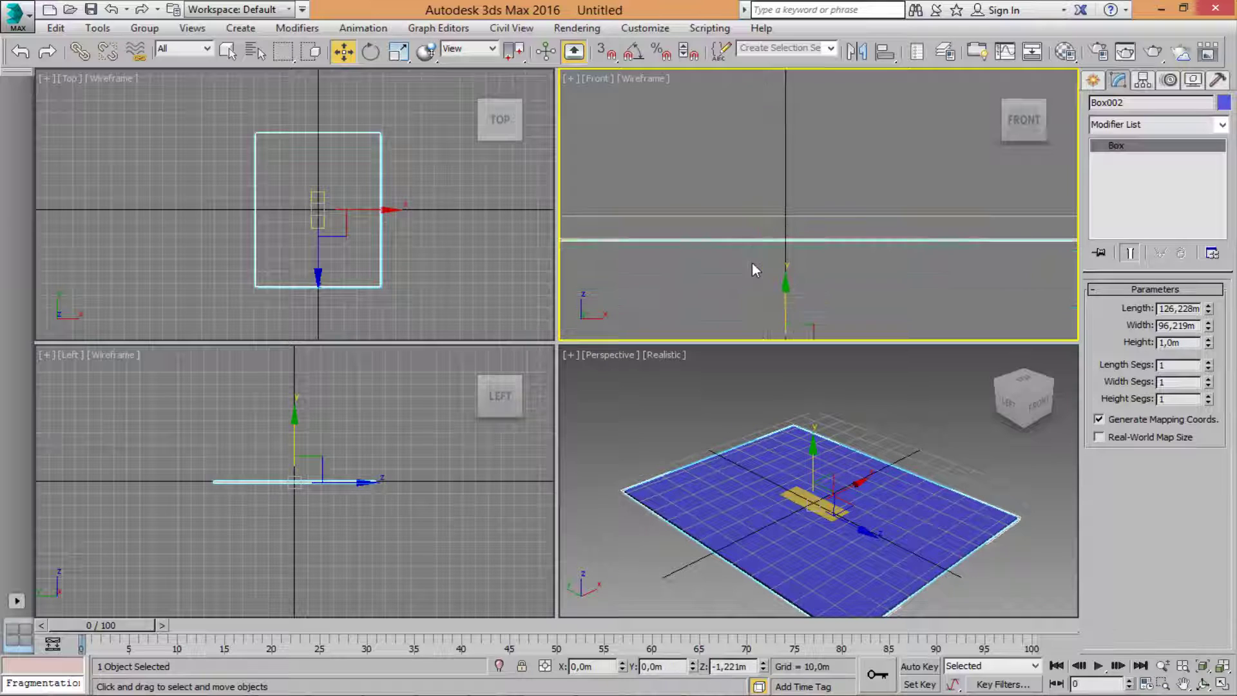
pyautogui.scroll(3, 790, 267)
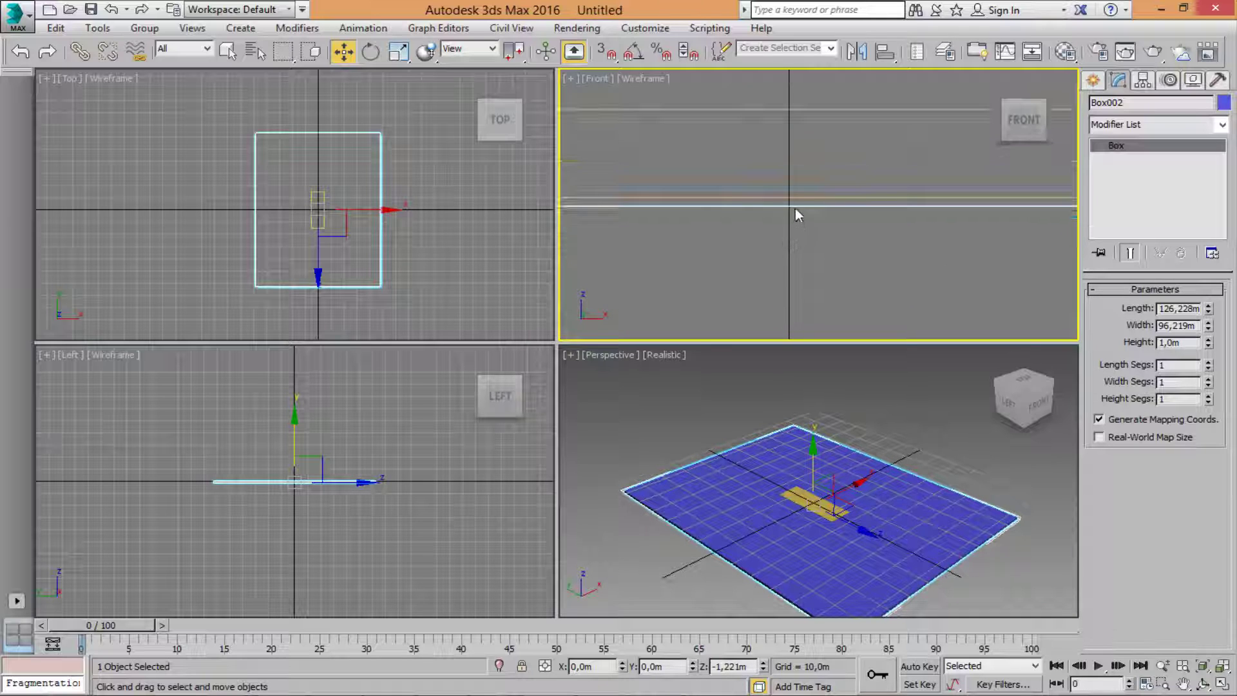
pyautogui.moveTo(807, 218); pyautogui.dragTo(807, 211)
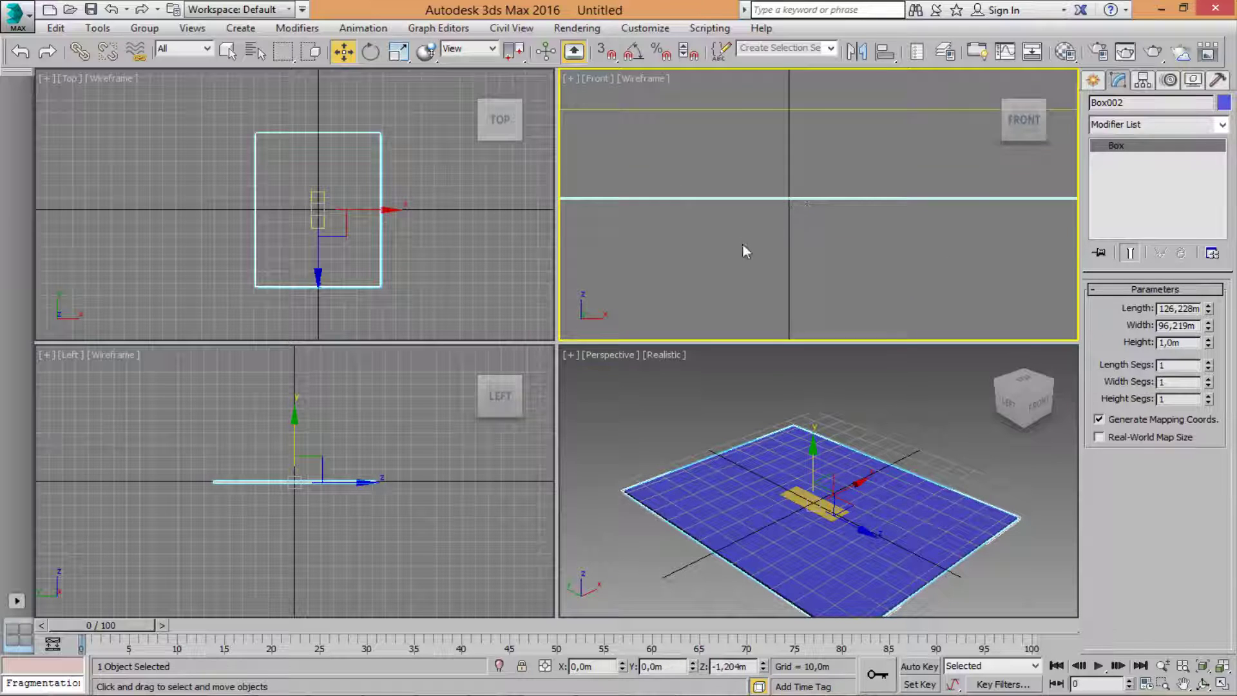
pyautogui.scroll(-5, 743, 251)
pyautogui.hotkey('ctrl', 'z')
pyautogui.moveTo(785, 279)
pyautogui.mouseDown(button='middle')
pyautogui.moveTo(882, 243)
pyautogui.moveTo(801, 261)
pyautogui.mouseUp(button='middle')
pyautogui.rightClick(817, 455)
pyautogui.scroll(4, 828, 535)
pyautogui.scroll(3, 843, 521)
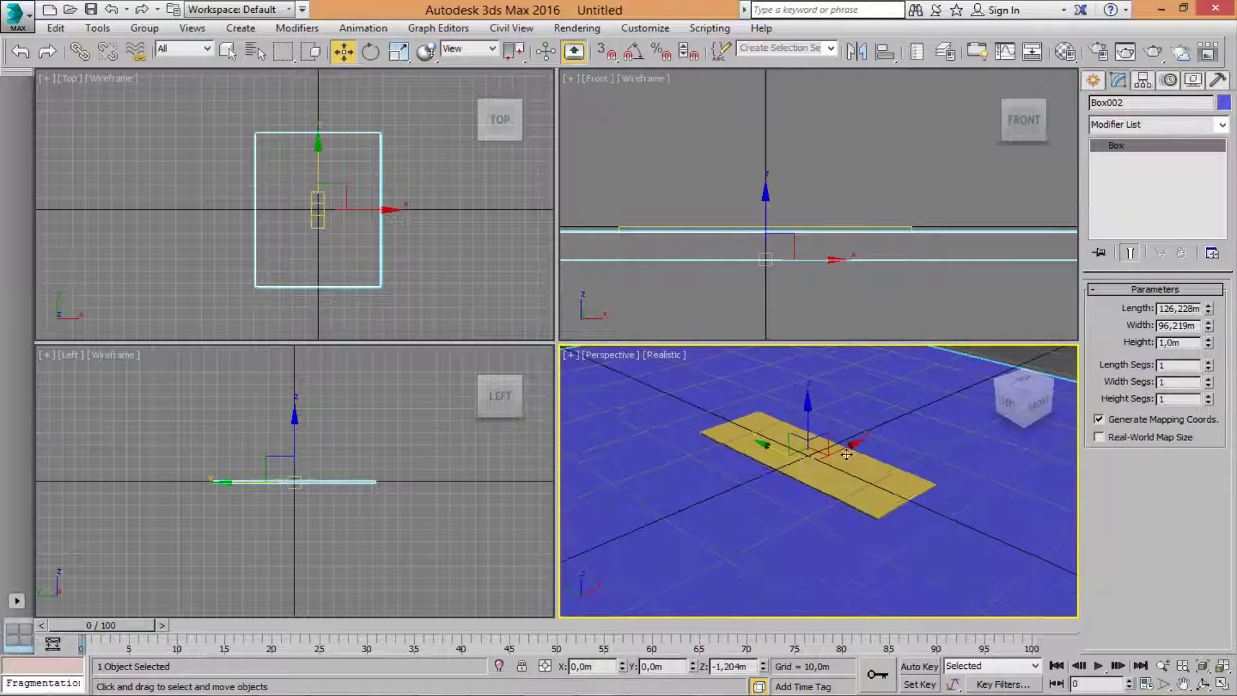
# Switch on 2D snapping and check in the snap settings that Vertex is enabled.
pyautogui.rightClick(332, 264)
pyautogui.scroll(3, 304, 233)
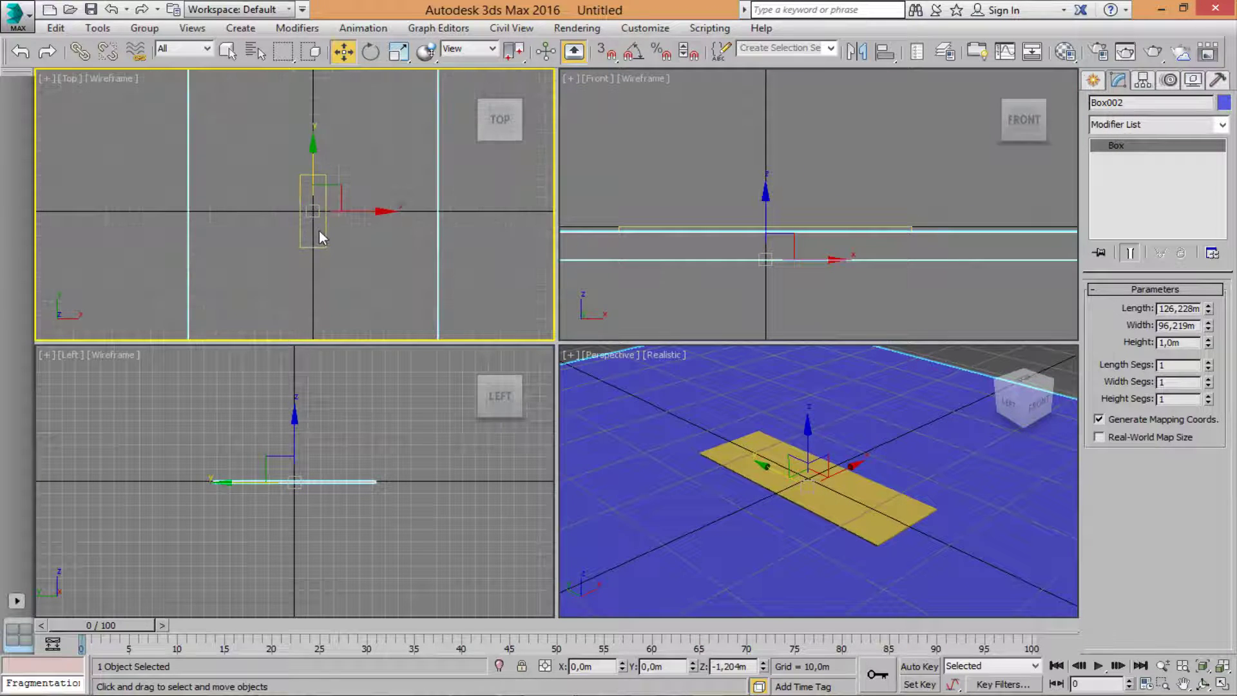
pyautogui.moveTo(854, 396); pyautogui.dragTo(840, 406, button='middle')
pyautogui.moveTo(245, 140); pyautogui.dragTo(270, 150, button='middle')
pyautogui.scroll(6, 329, 206)
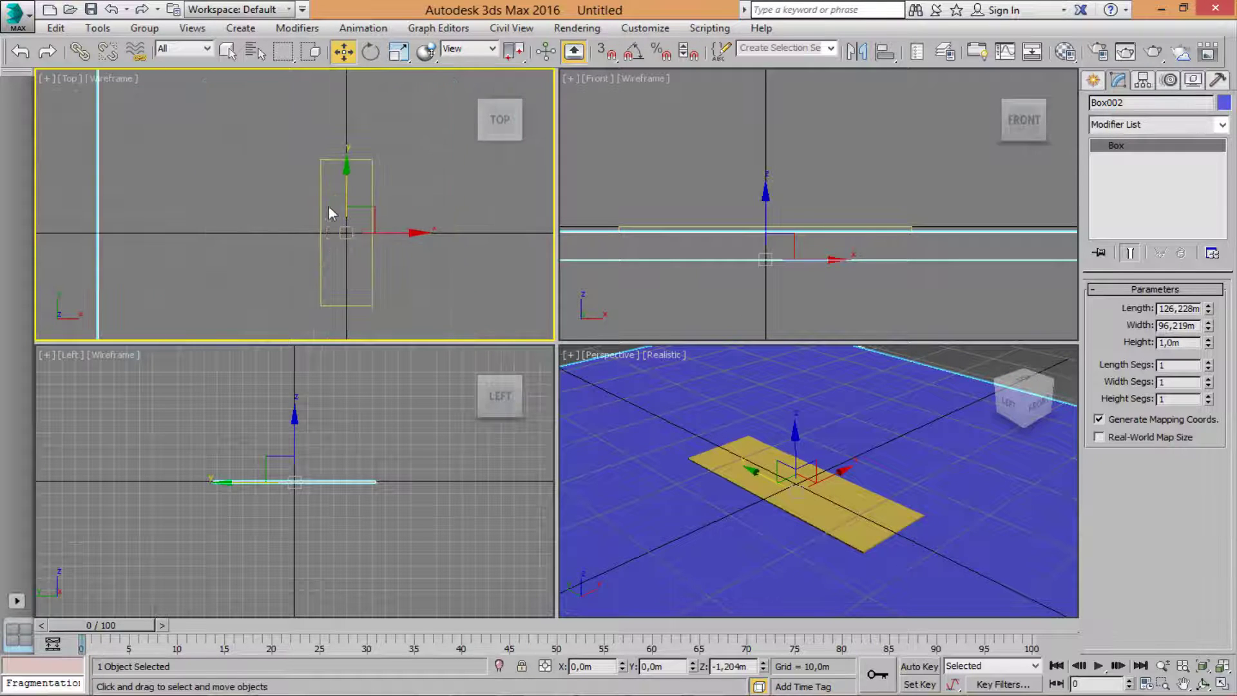
pyautogui.scroll(5, 329, 156)
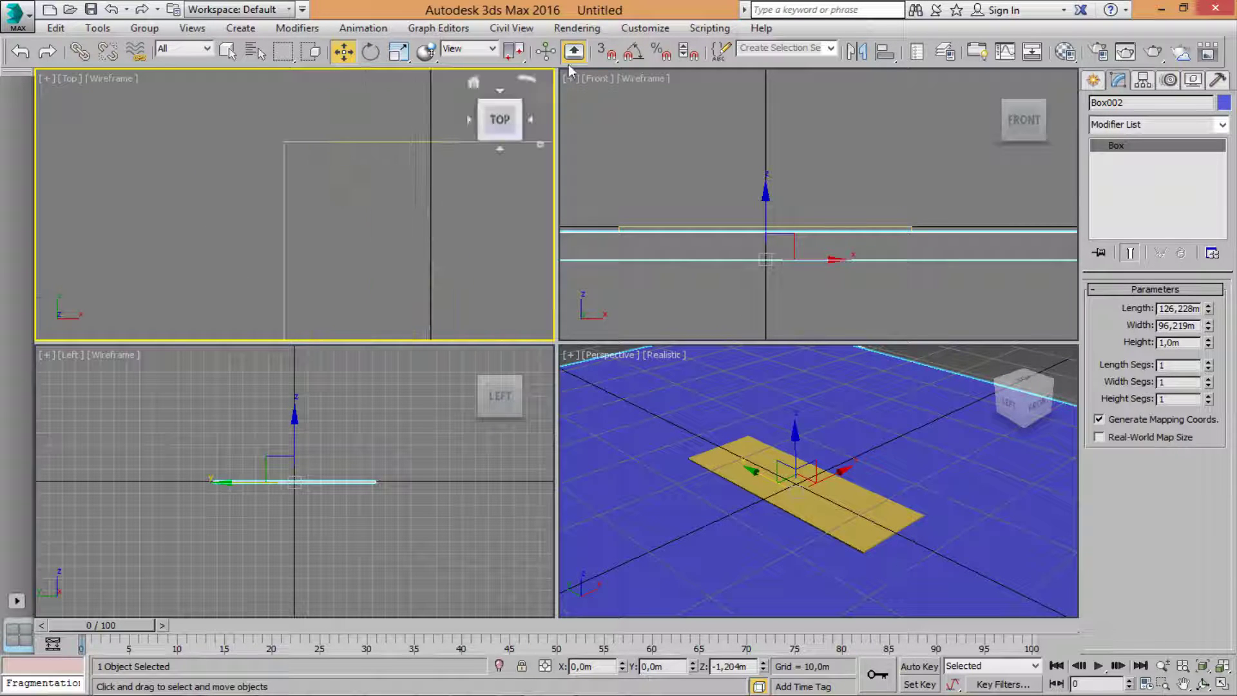
pyautogui.moveTo(602, 53); pyautogui.dragTo(607, 76)
pyautogui.rightClick(606, 56)
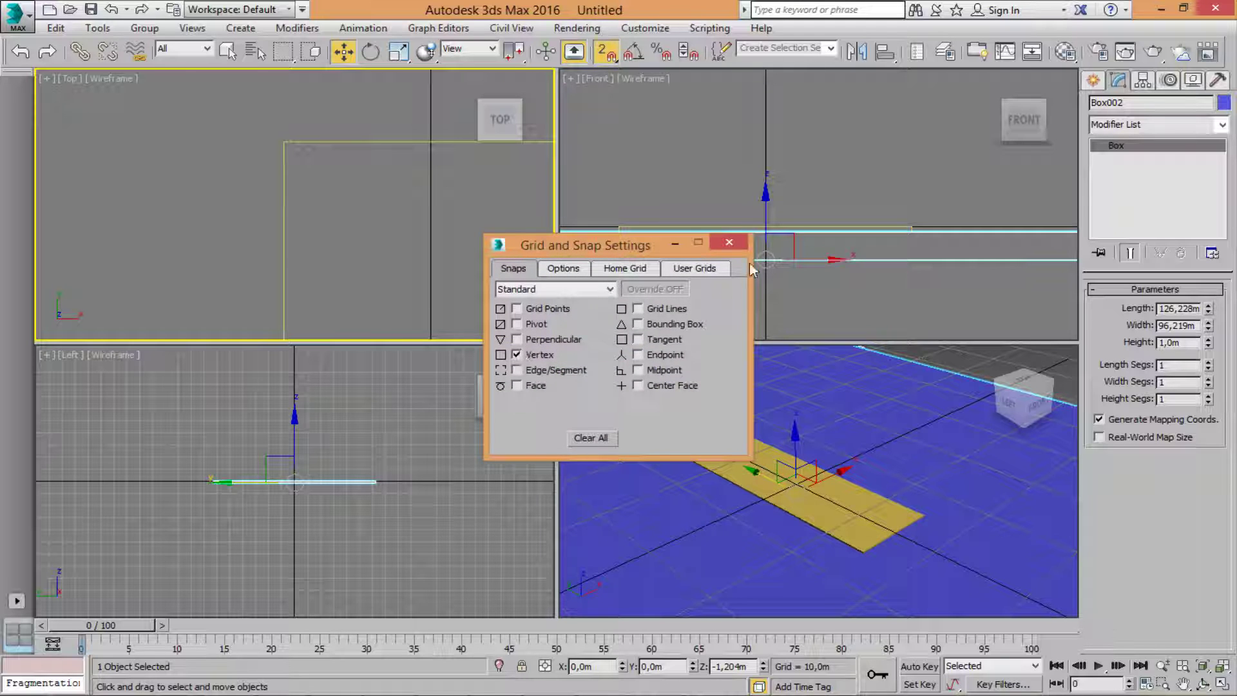
pyautogui.click(730, 244)
pyautogui.moveTo(345, 170); pyautogui.dragTo(348, 191, button='middle')
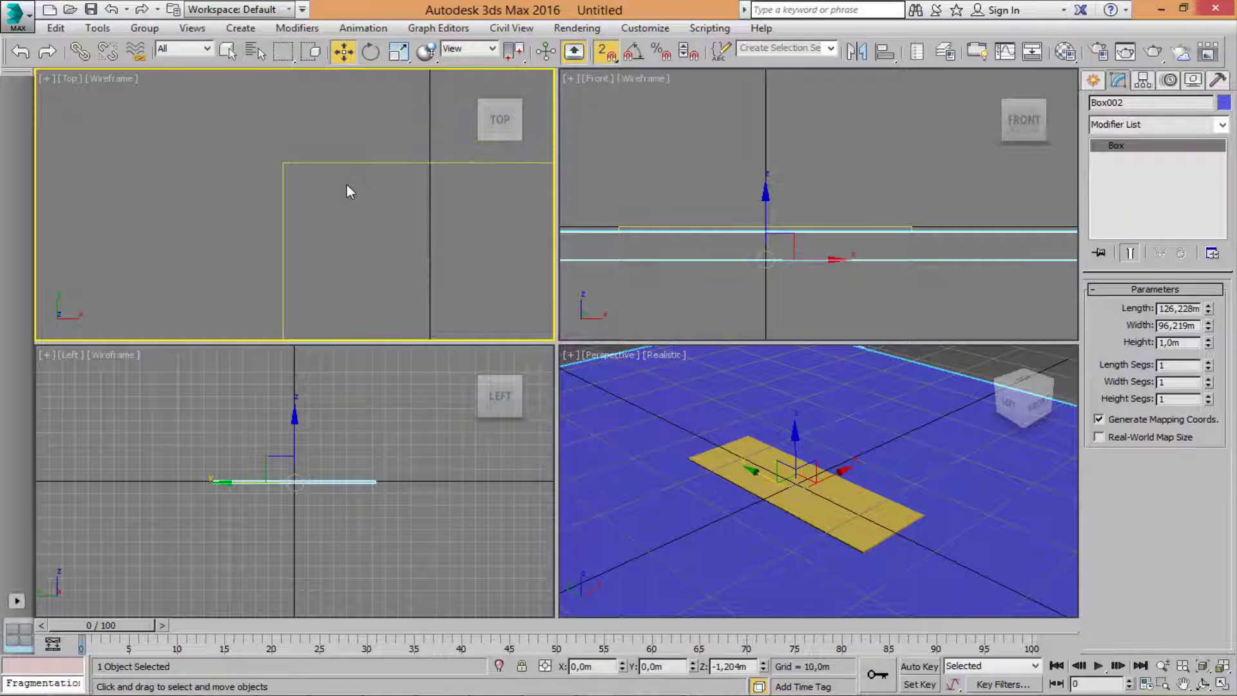
# Draw a narrow box in the Top view from the yellow box's upper-left corner, about 4.37 m long and 0.91 m wide, with zero height.
pyautogui.click(1097, 82)
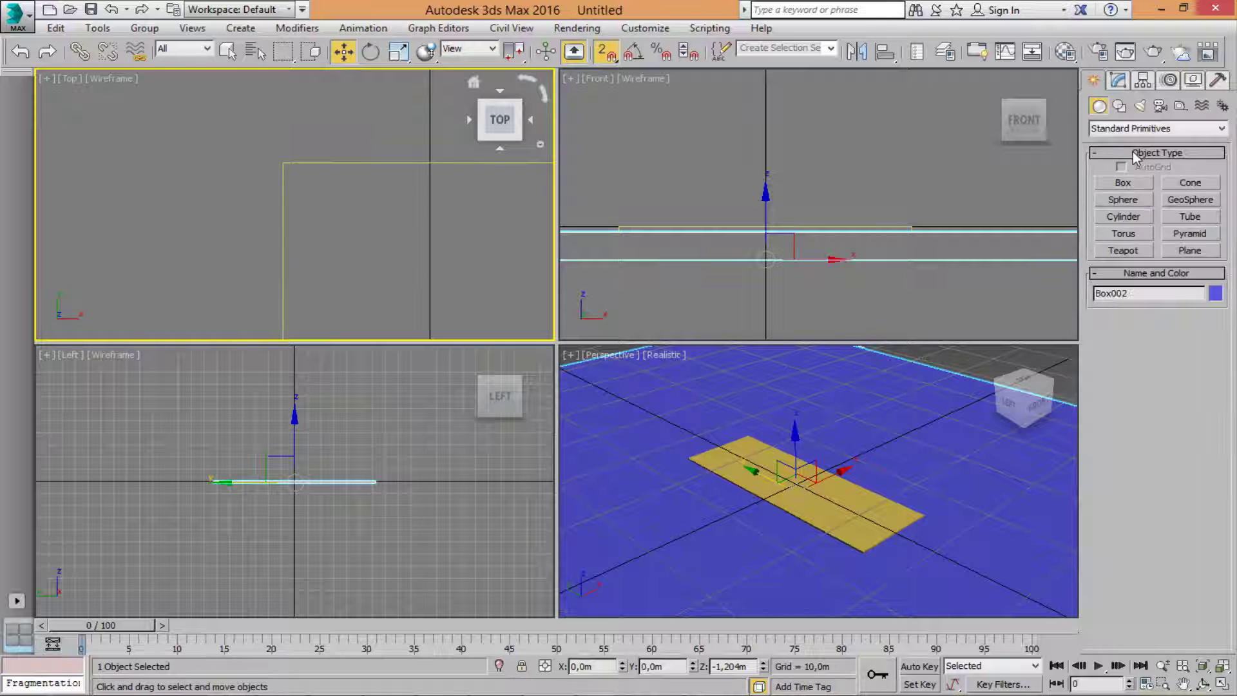
pyautogui.click(1129, 185)
pyautogui.scroll(2, 271, 174)
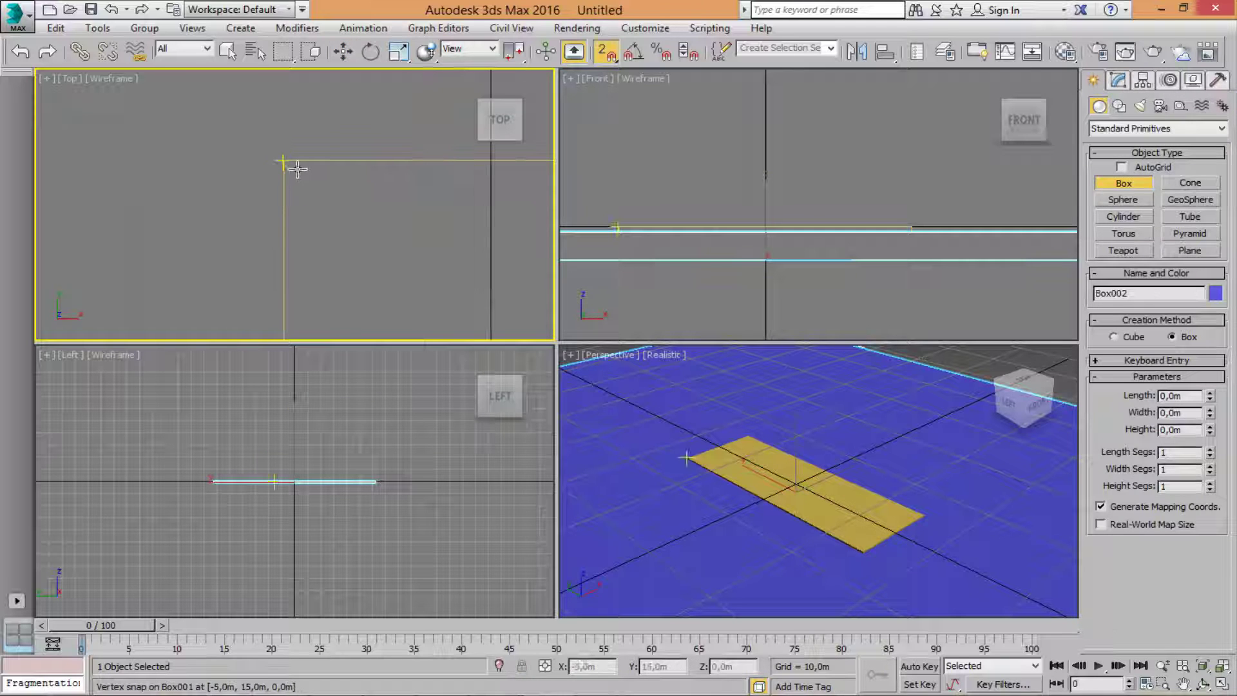
pyautogui.moveTo(295, 170); pyautogui.dragTo(259, 342)
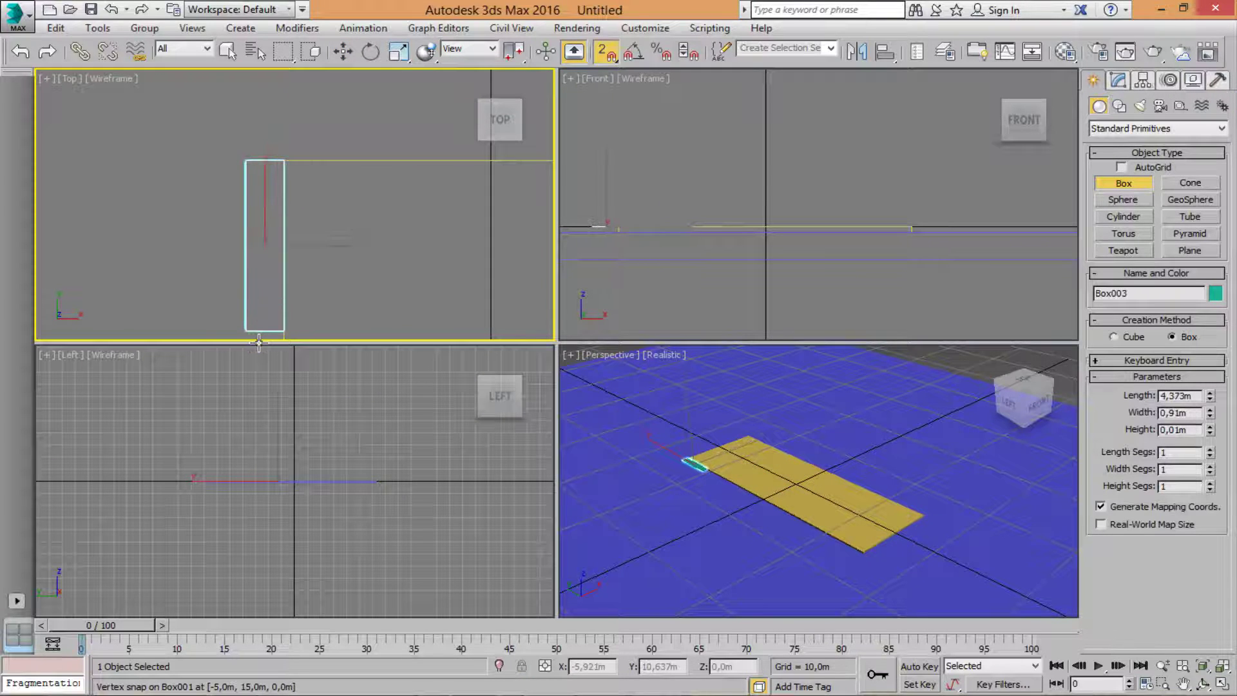
pyautogui.click(259, 343)
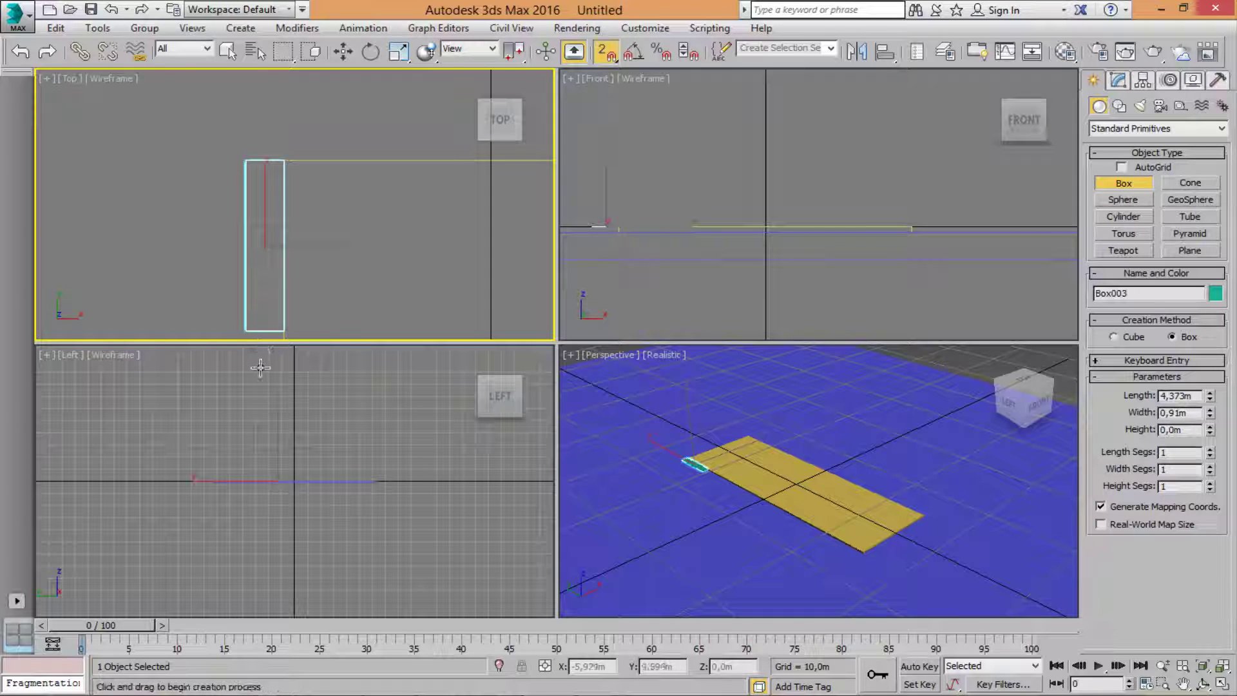
# Set the narrow box's height to 0.2 m.
pyautogui.moveTo(607, 271); pyautogui.dragTo(685, 270, button='middle')
pyautogui.scroll(4, 693, 239)
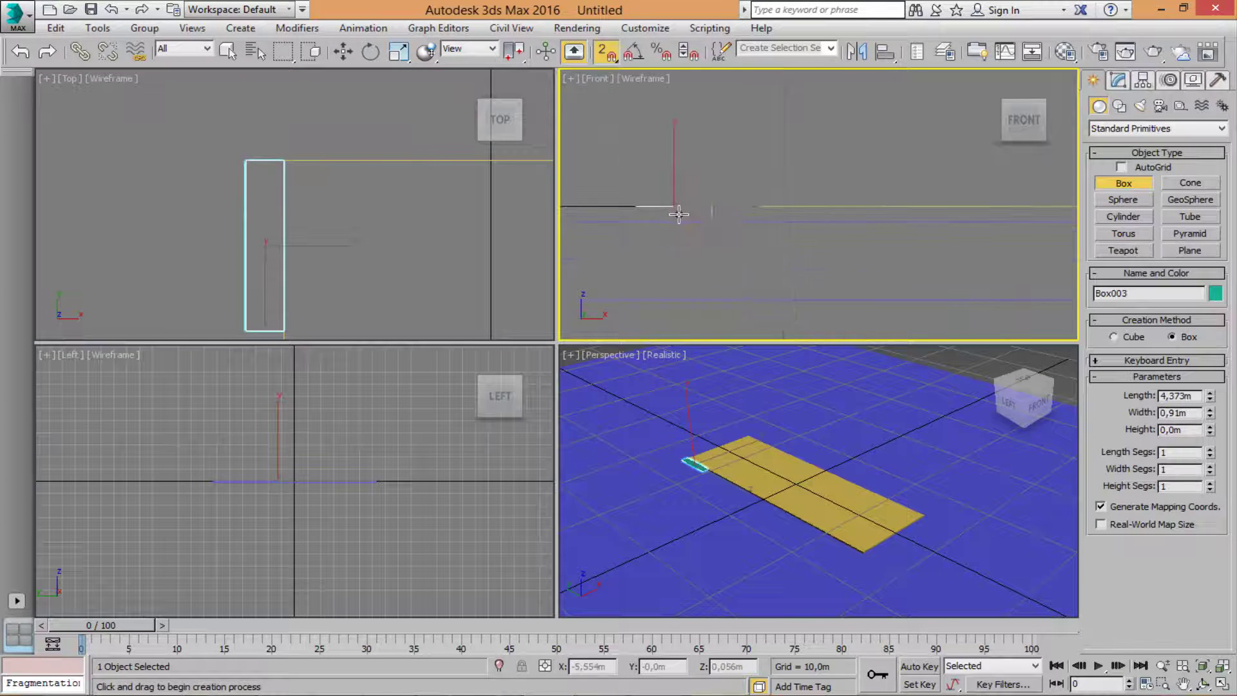
pyautogui.moveTo(676, 214); pyautogui.dragTo(741, 249, button='middle')
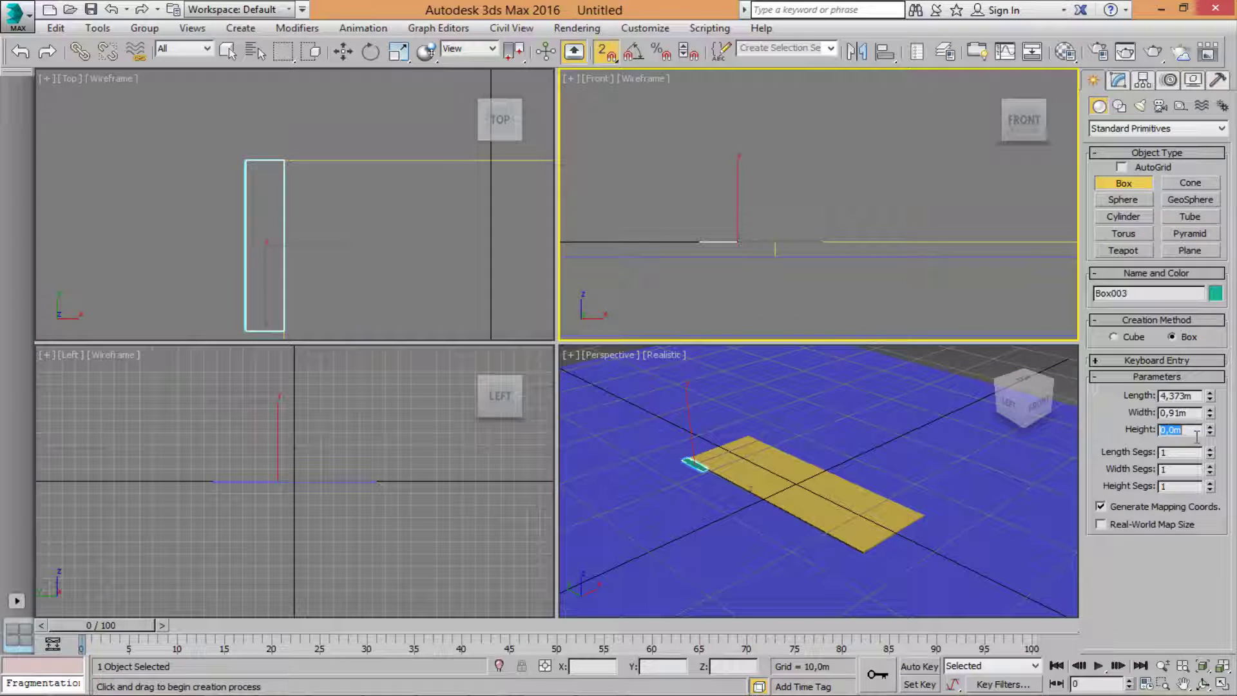
pyautogui.press('Return')
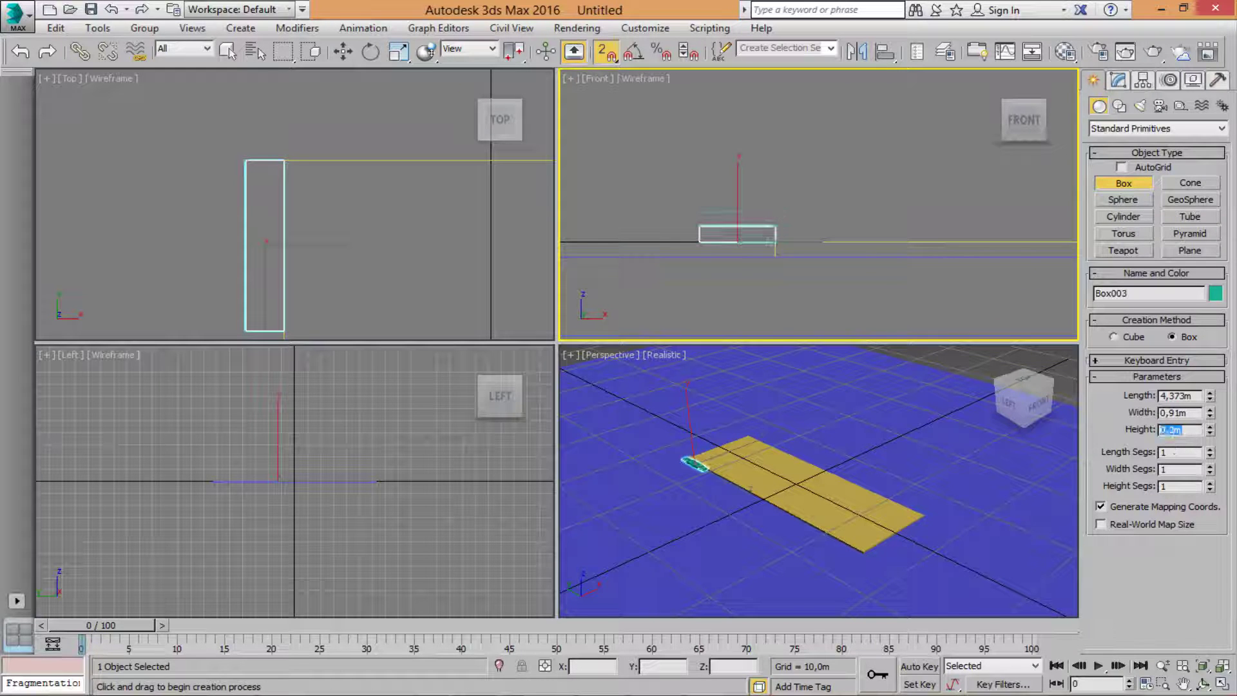
# Set the narrow box's height to 0.3 m in its modify parameters.
pyautogui.click(343, 52)
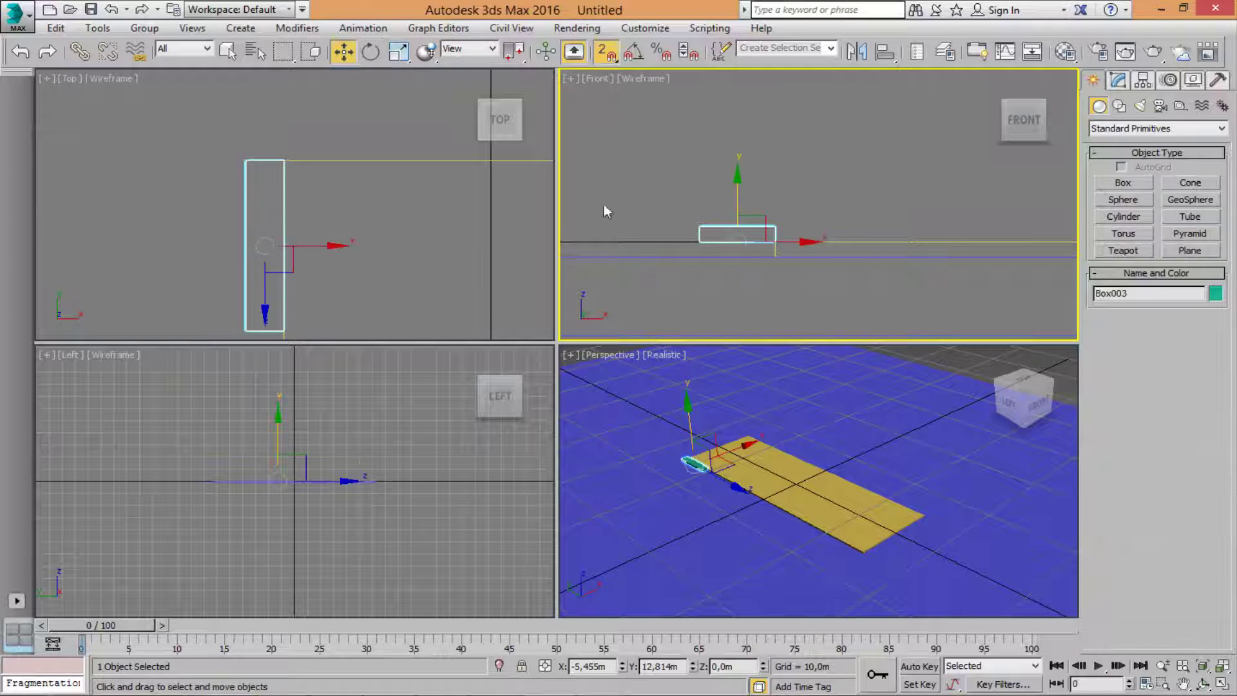
pyautogui.moveTo(852, 293); pyautogui.dragTo(785, 288, button='middle')
pyautogui.scroll(2, 676, 227)
pyautogui.click(1119, 81)
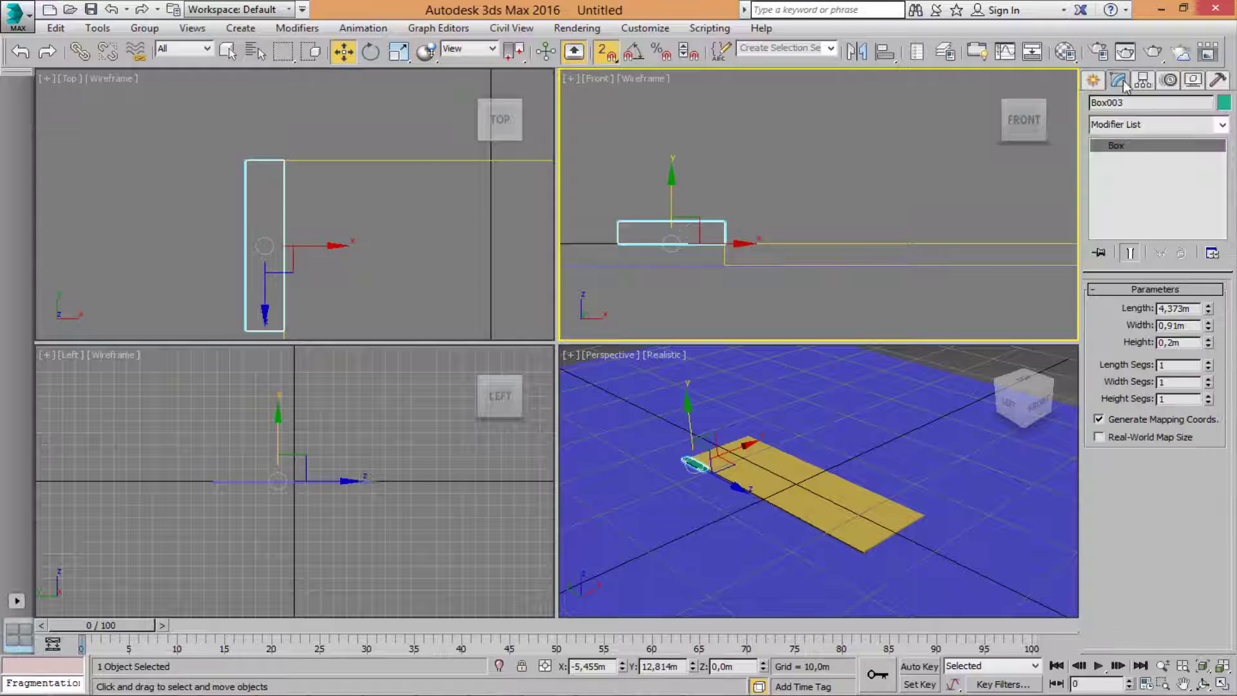
pyautogui.moveTo(1182, 348); pyautogui.dragTo(1177, 357)
pyautogui.write('3')
pyautogui.press('Return')
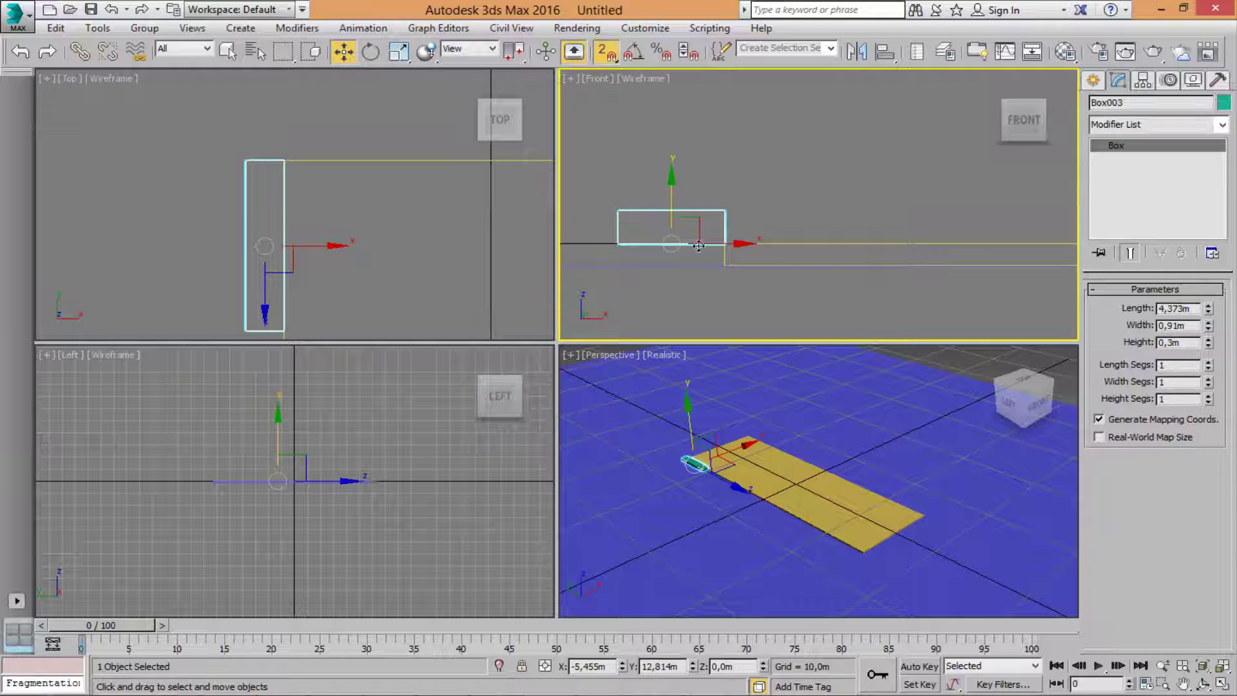
# With snapping off, lower the narrow box in the Front view onto the ground box, at Z about -0.194 m.
pyautogui.scroll(4, 722, 249)
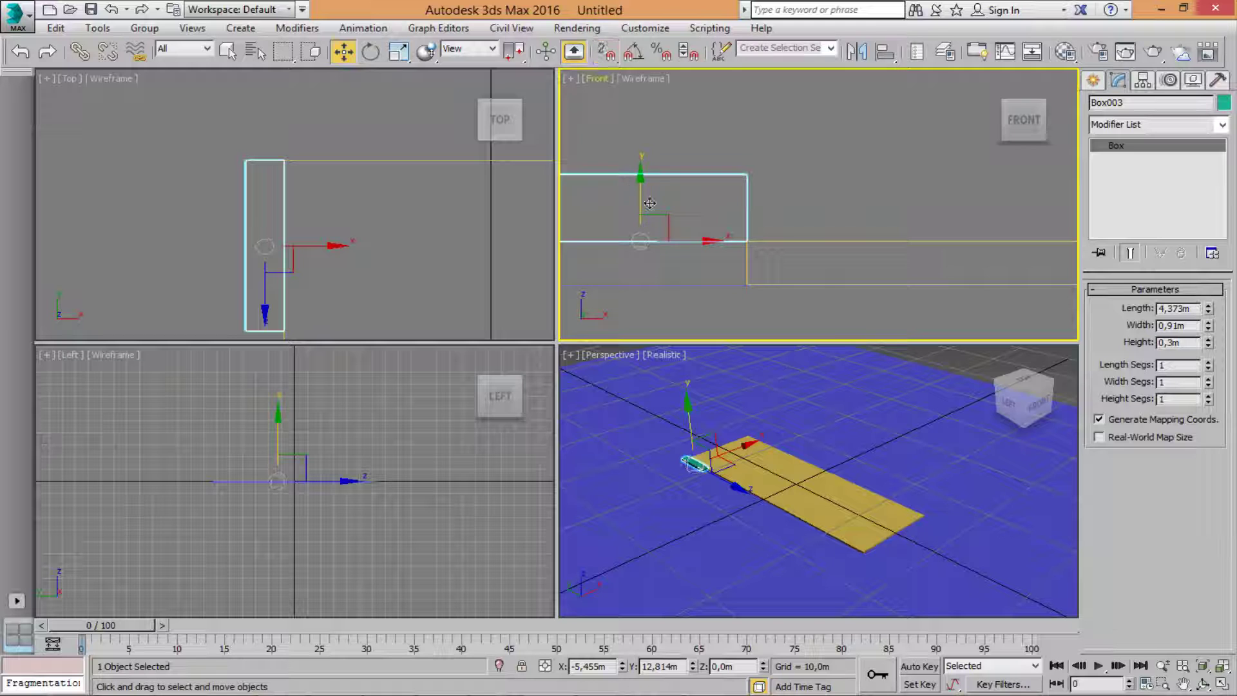
pyautogui.moveTo(652, 202); pyautogui.dragTo(667, 246)
pyautogui.moveTo(771, 468); pyautogui.dragTo(751, 472, button='middle')
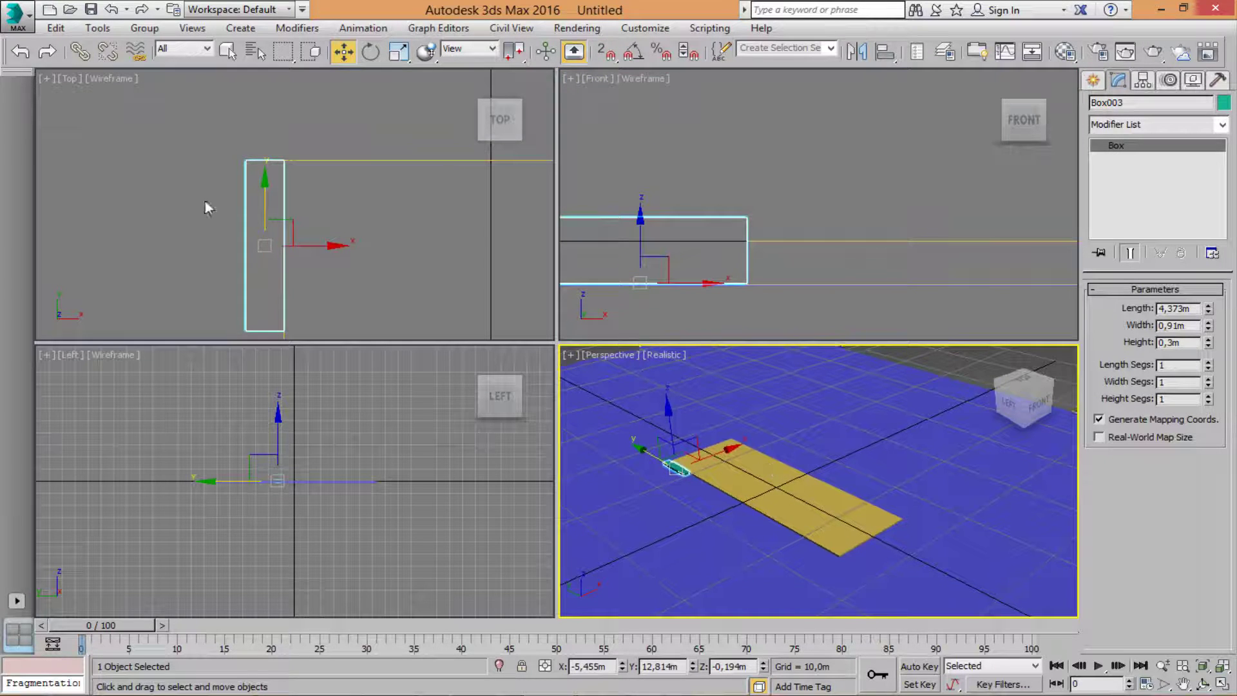
# Set the narrow box's length to 6 m.
pyautogui.scroll(-3, 363, 176)
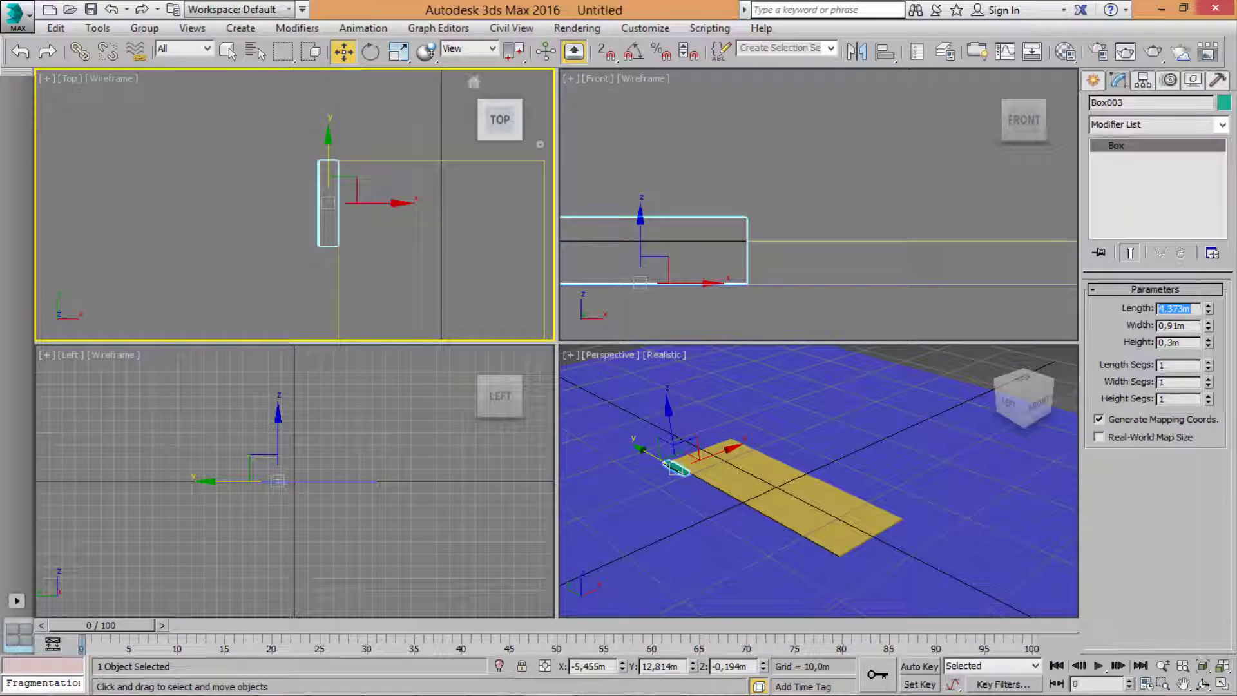
pyautogui.write('6')
pyautogui.press('Return')
# Turn 2D snapping back on and snap the narrow box's upper corner to the yellow box's corner in the Top view, at Y 12 m.
pyautogui.moveTo(359, 197); pyautogui.dragTo(365, 205, button='middle')
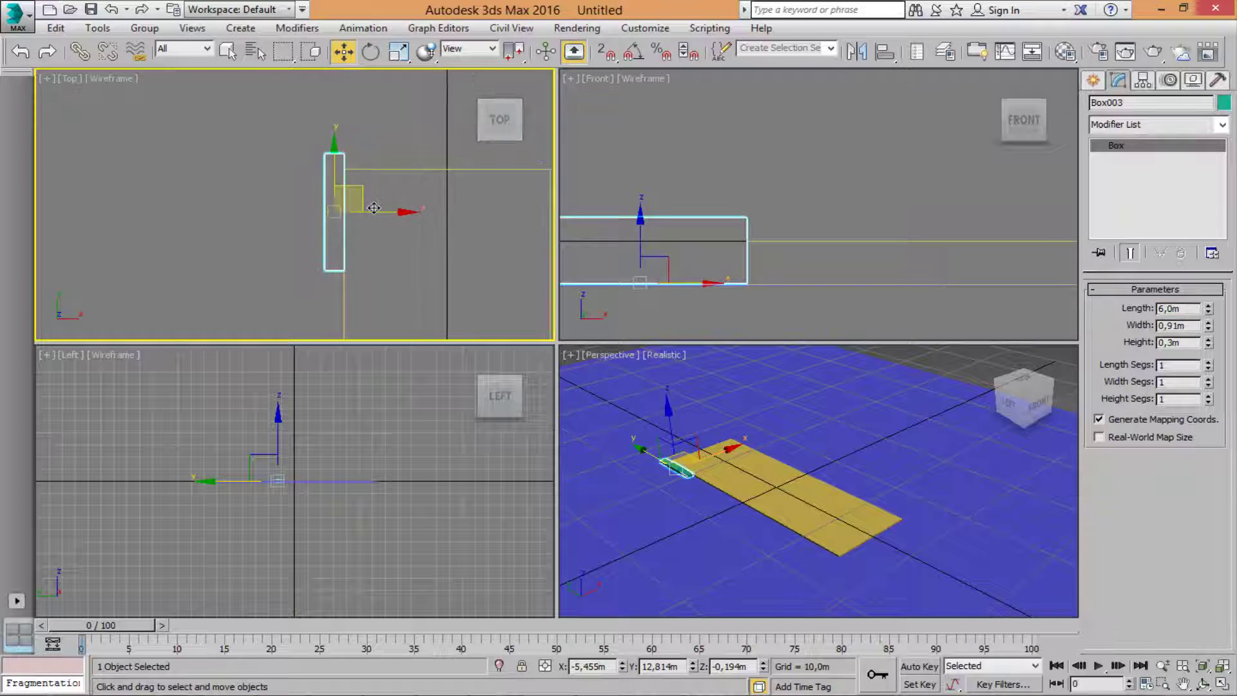
pyautogui.scroll(5, 362, 193)
pyautogui.moveTo(330, 132); pyautogui.dragTo(308, 202, button='middle')
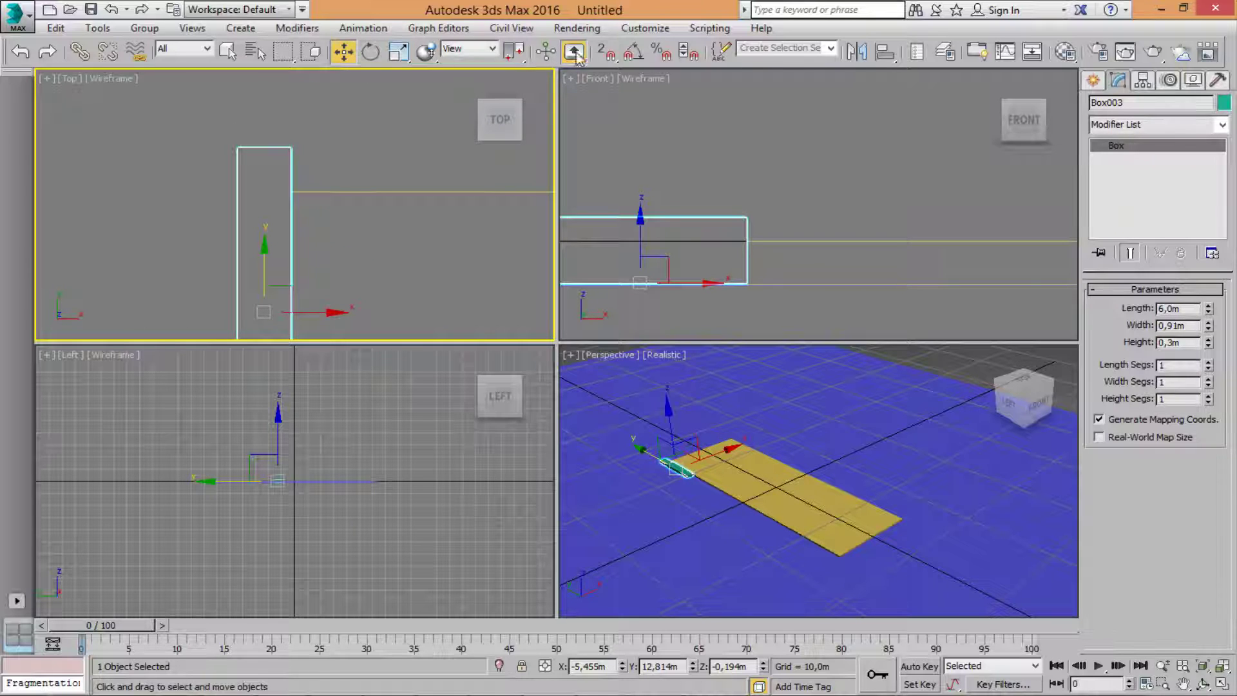
pyautogui.click(606, 52)
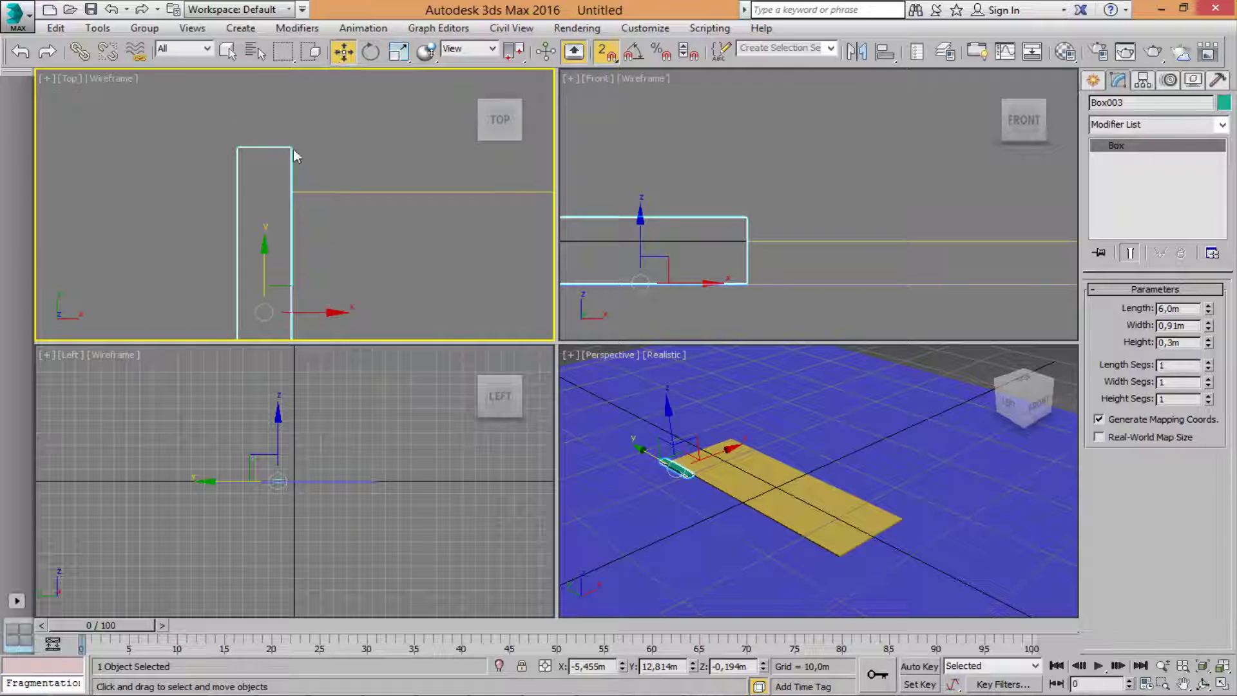
pyautogui.moveTo(304, 159); pyautogui.dragTo(297, 204)
pyautogui.scroll(-5, 293, 174)
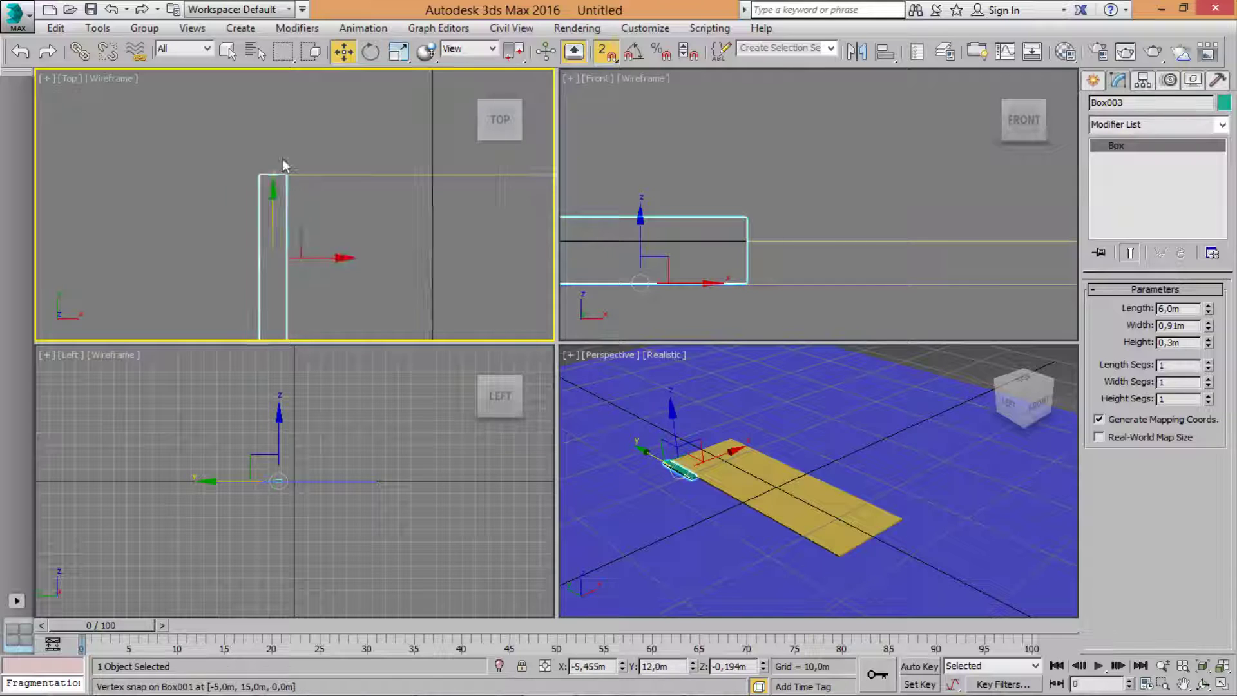
pyautogui.click(605, 52)
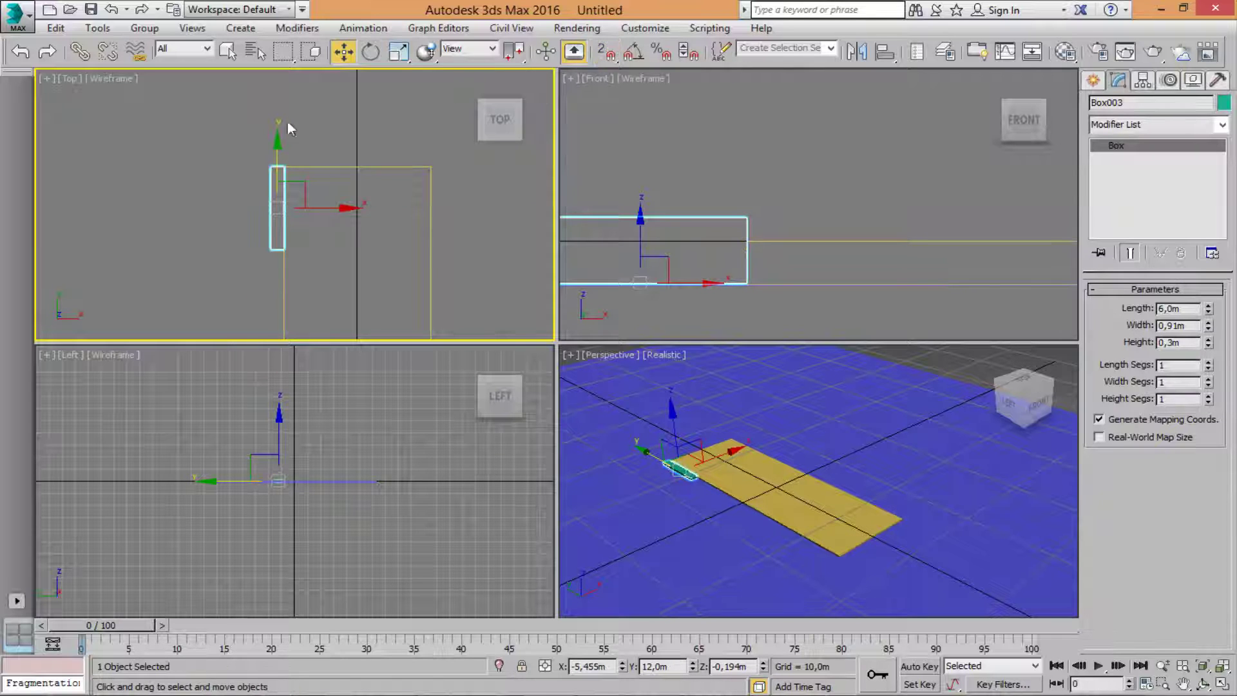
pyautogui.keyDown('shift'); pyautogui.moveTo(287, 153); pyautogui.dragTo(287, 237); pyautogui.keyUp('shift')
pyautogui.click(671, 422)
# With 2D snapping on, clone the narrow box end to end along the yellow box's long edge in the Top view, making four copies.
pyautogui.moveTo(206, 197); pyautogui.dragTo(252, 174, button='middle')
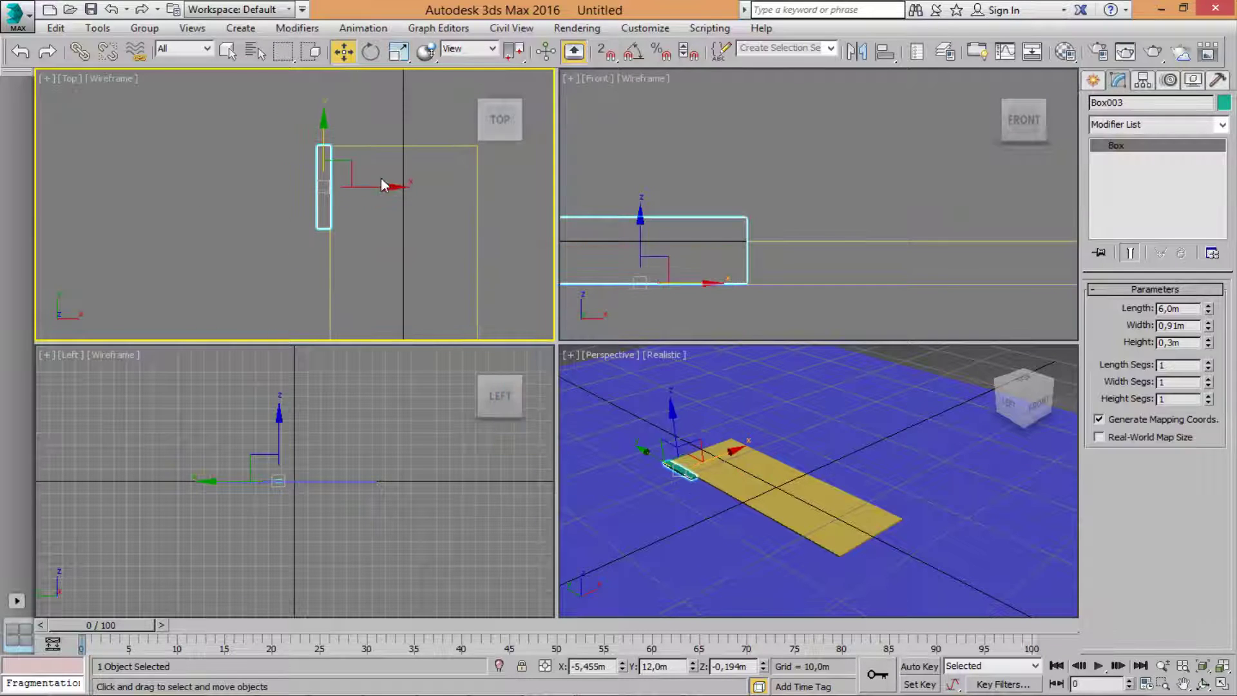
pyautogui.scroll(2, 380, 176)
pyautogui.click(1222, 686)
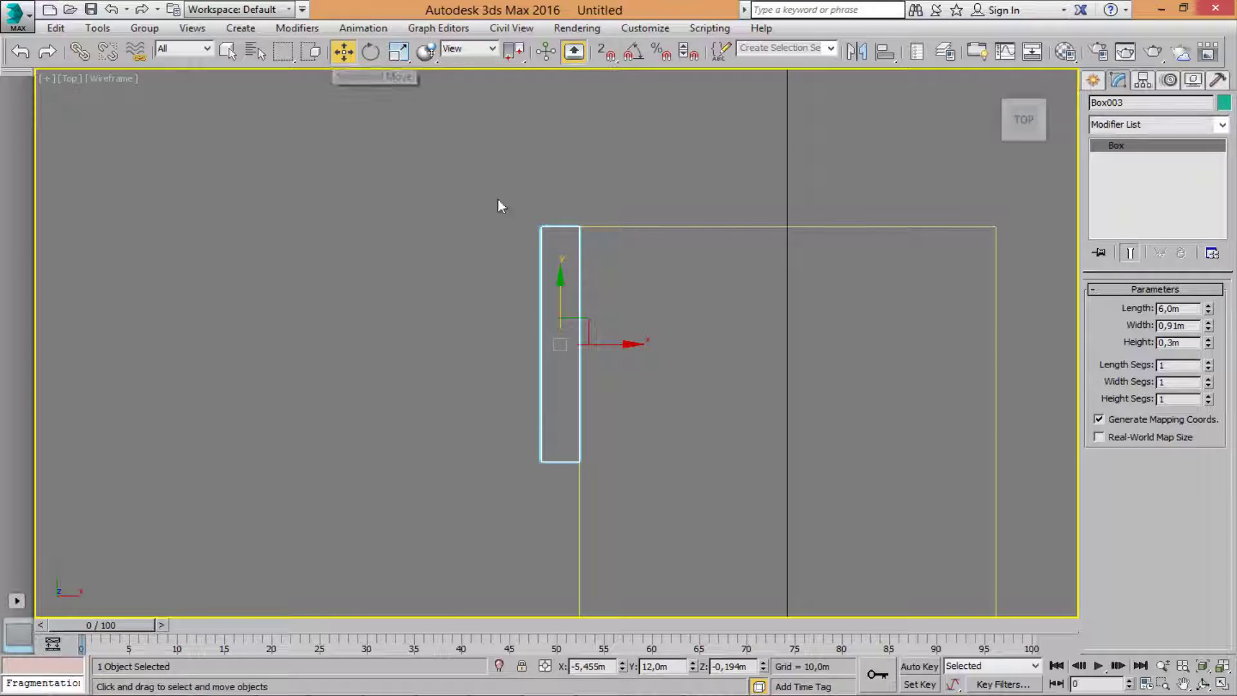
pyautogui.click(612, 50)
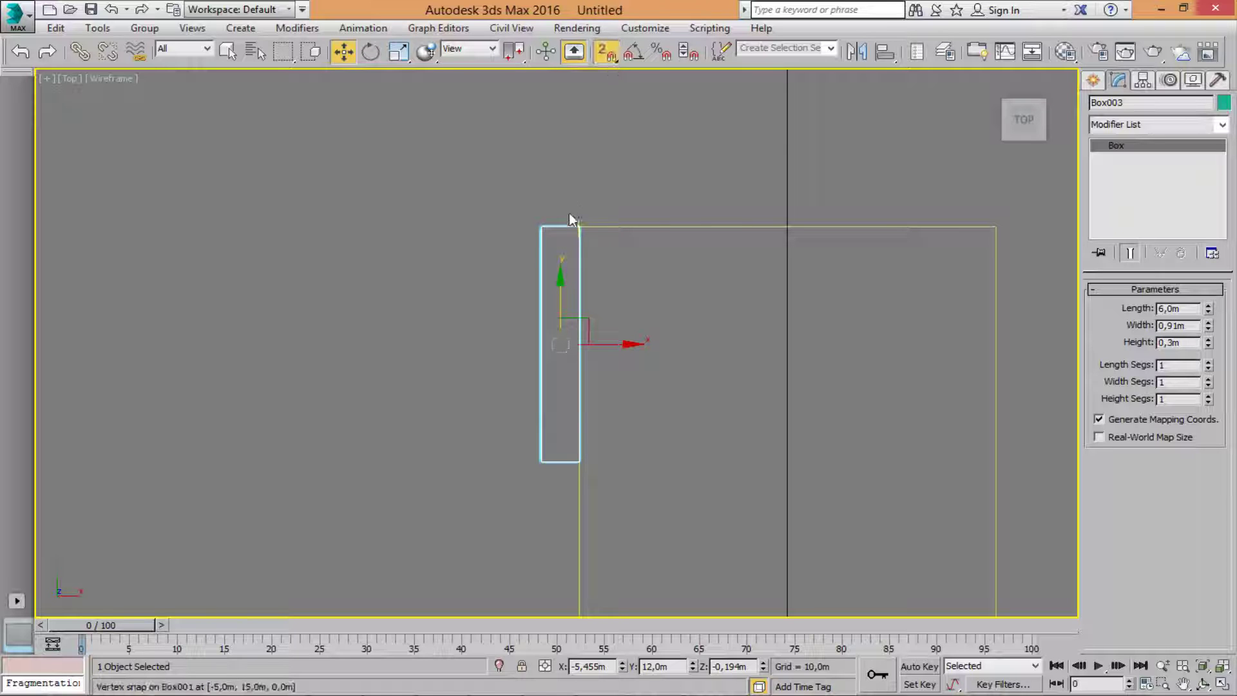
pyautogui.moveTo(583, 236)
pyautogui.mouseDown()
pyautogui.moveTo(514, 361)
pyautogui.moveTo(593, 469)
pyautogui.moveTo(590, 380)
pyautogui.moveTo(517, 254)
pyautogui.moveTo(594, 238)
pyautogui.moveTo(522, 337)
pyautogui.moveTo(590, 503)
pyautogui.moveTo(595, 473)
pyautogui.mouseUp()
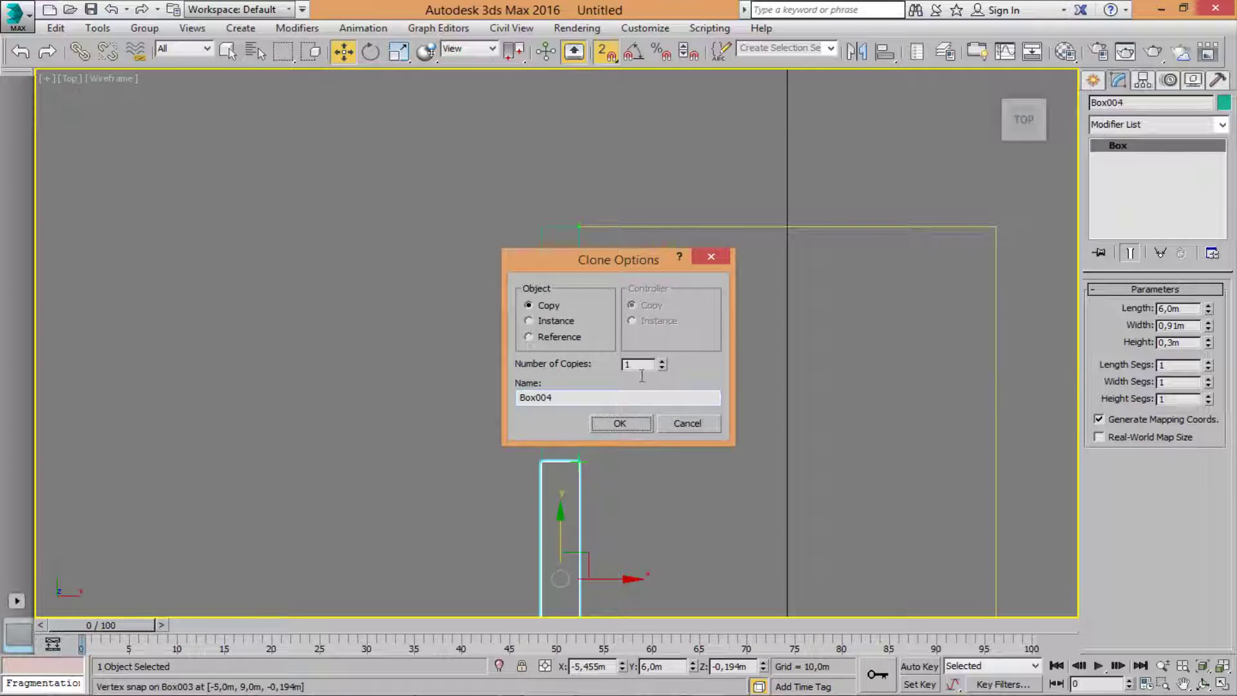
pyautogui.click(635, 430)
pyautogui.moveTo(598, 376); pyautogui.dragTo(463, 230, button='middle')
pyautogui.scroll(-5, 479, 246)
pyautogui.scroll(2, 463, 402)
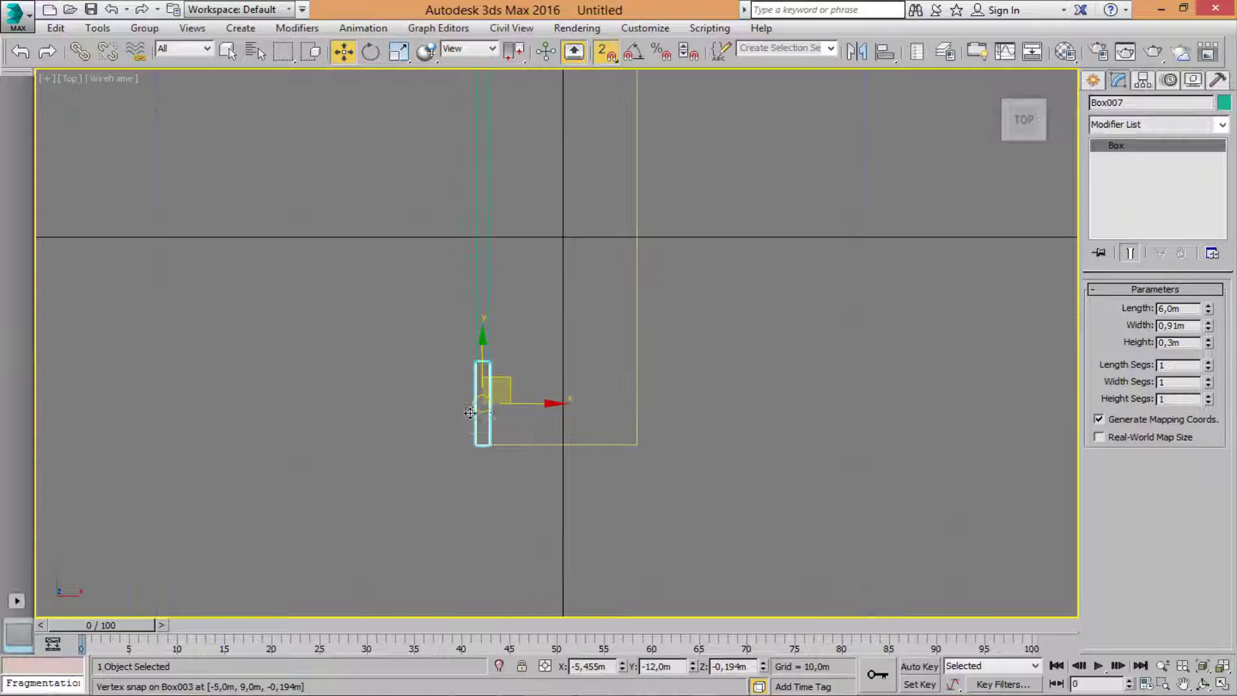
# Select all five edge boxes and, with snapping off, copy the row to the opposite long side of the yellow box.
pyautogui.moveTo(519, 426); pyautogui.dragTo(520, 462, button='middle')
pyautogui.scroll(-3, 453, 280)
pyautogui.moveTo(421, 147); pyautogui.dragTo(470, 446)
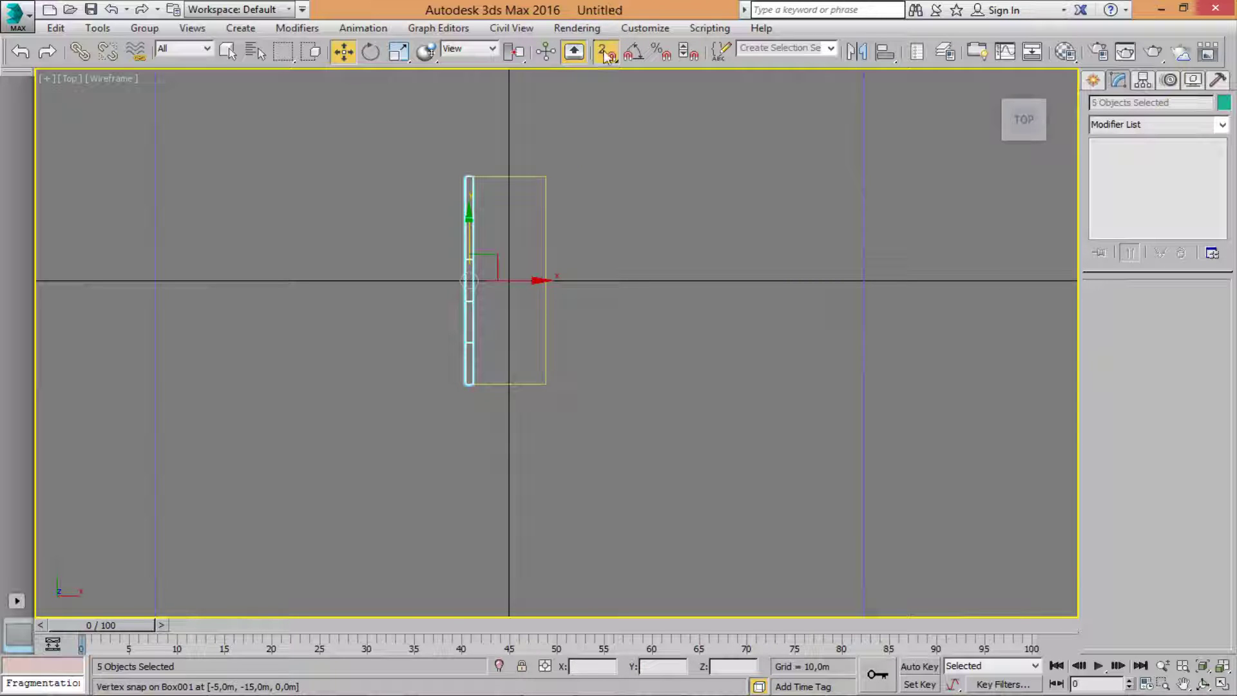
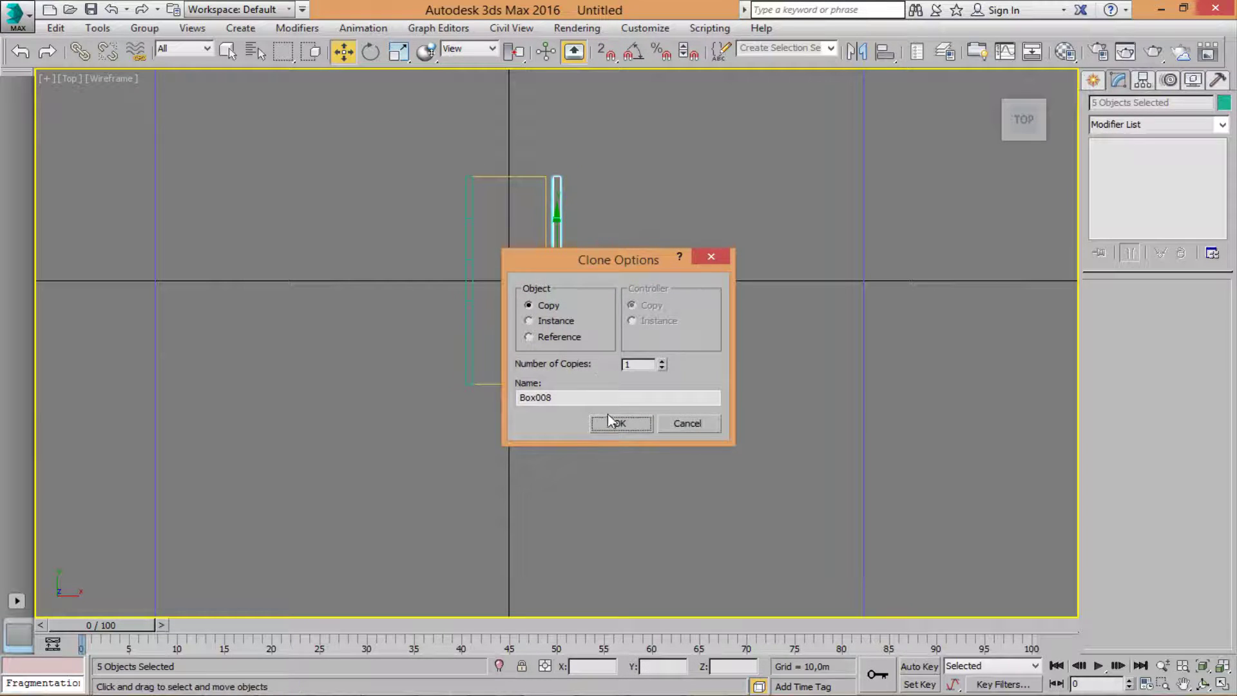
pyautogui.scroll(4, 565, 395)
pyautogui.moveTo(687, 203); pyautogui.dragTo(645, 353, button='middle')
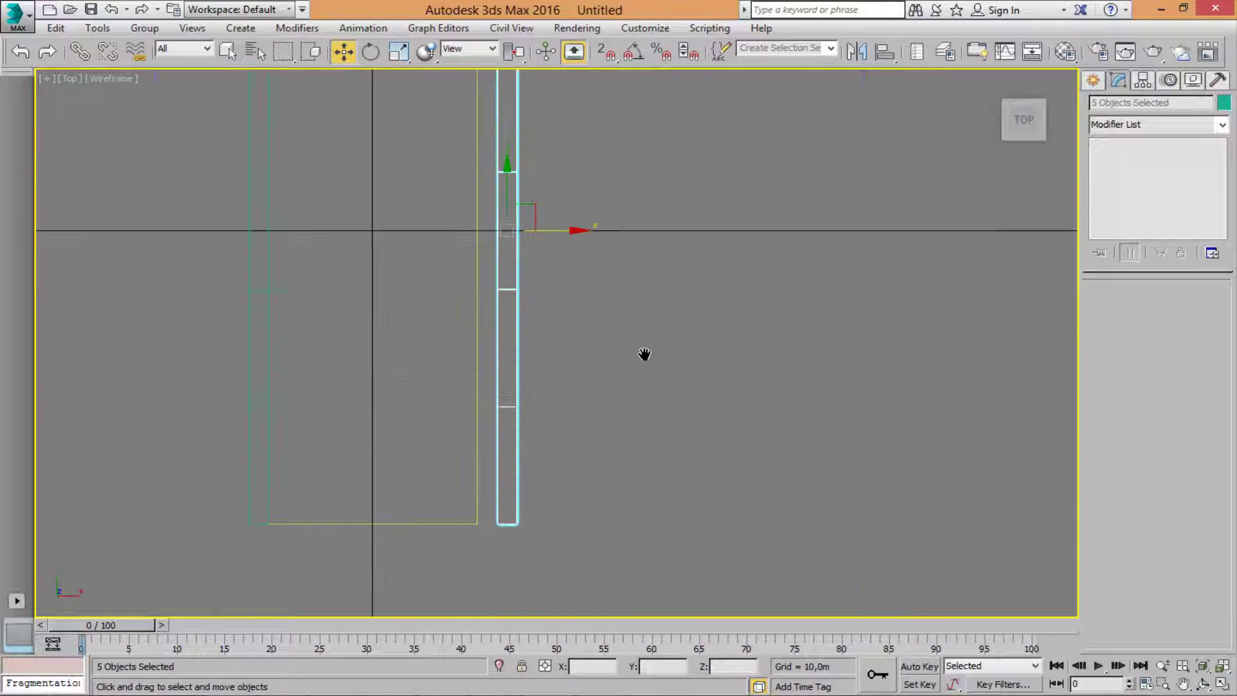
# Move the copied row along X against the yellow box's edge, restore the four-view layout and deselect the row.
pyautogui.moveTo(571, 244); pyautogui.dragTo(553, 244)
pyautogui.press('z')
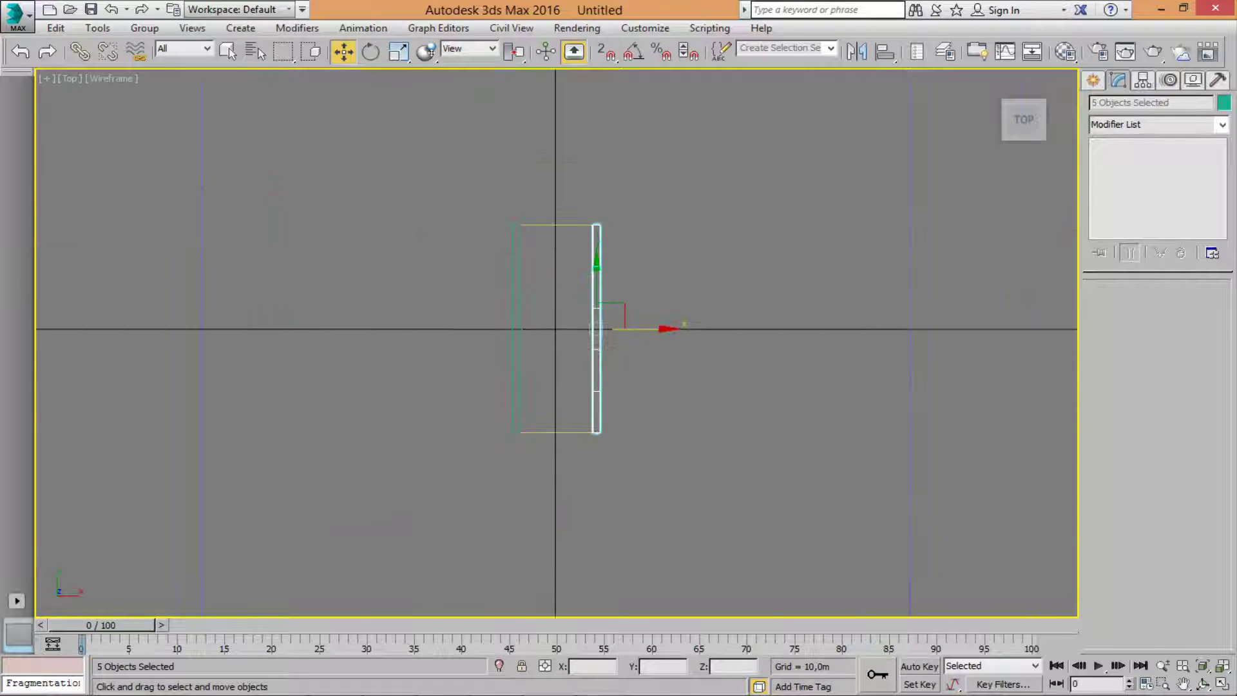
pyautogui.click(1222, 685)
pyautogui.scroll(5, 699, 469)
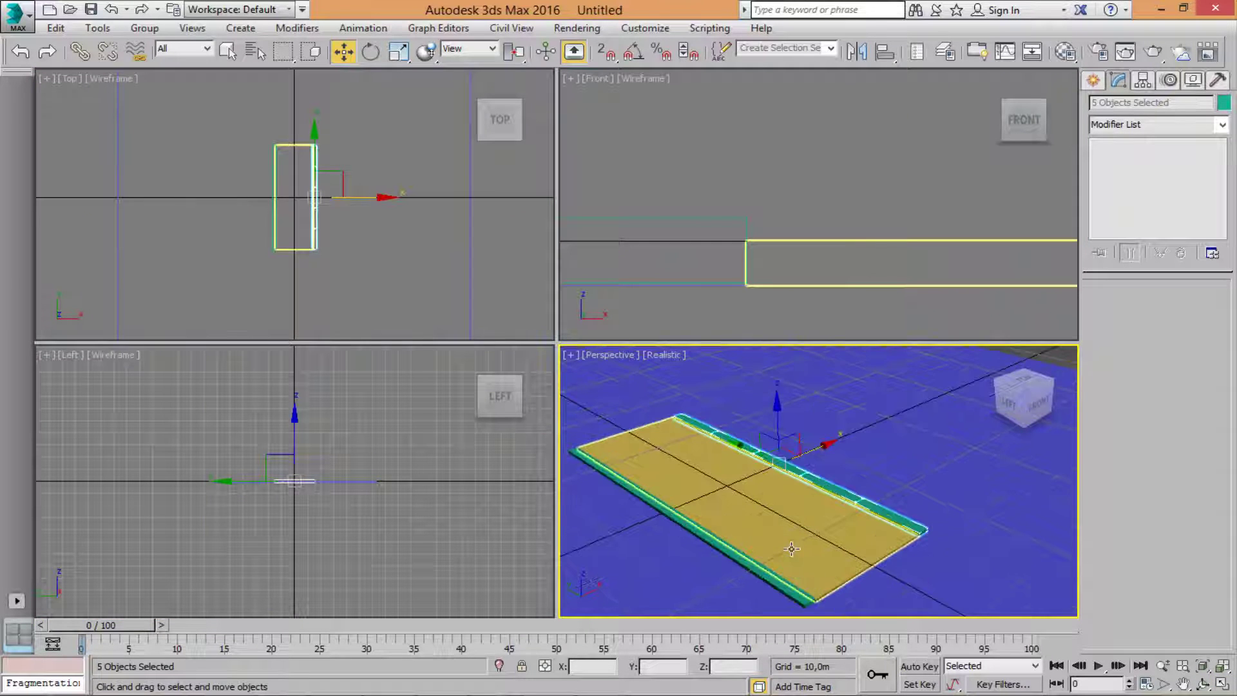
pyautogui.moveTo(699, 469); pyautogui.dragTo(748, 481, button='middle')
pyautogui.moveTo(294, 233); pyautogui.dragTo(295, 224, button='middle')
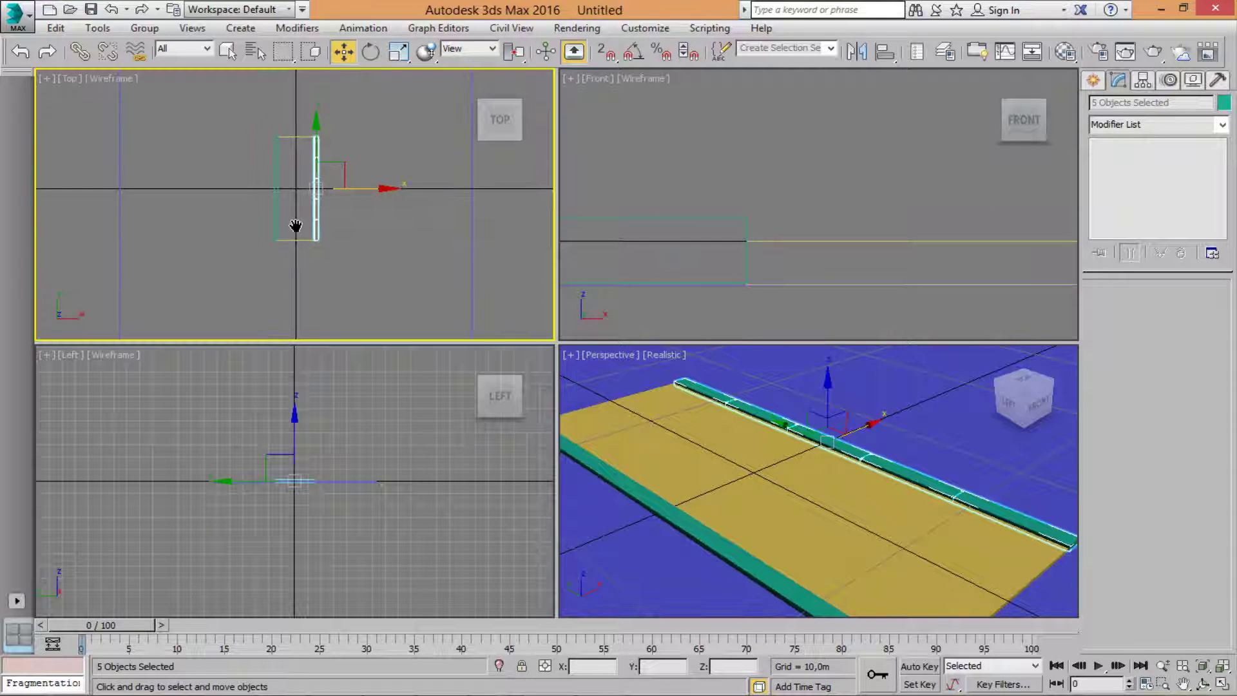
pyautogui.click(405, 163)
# Create a pointed cone in the Top view beyond the road's lower end, with base radius about 4.46 m and height about 7.35 m.
pyautogui.press('z')
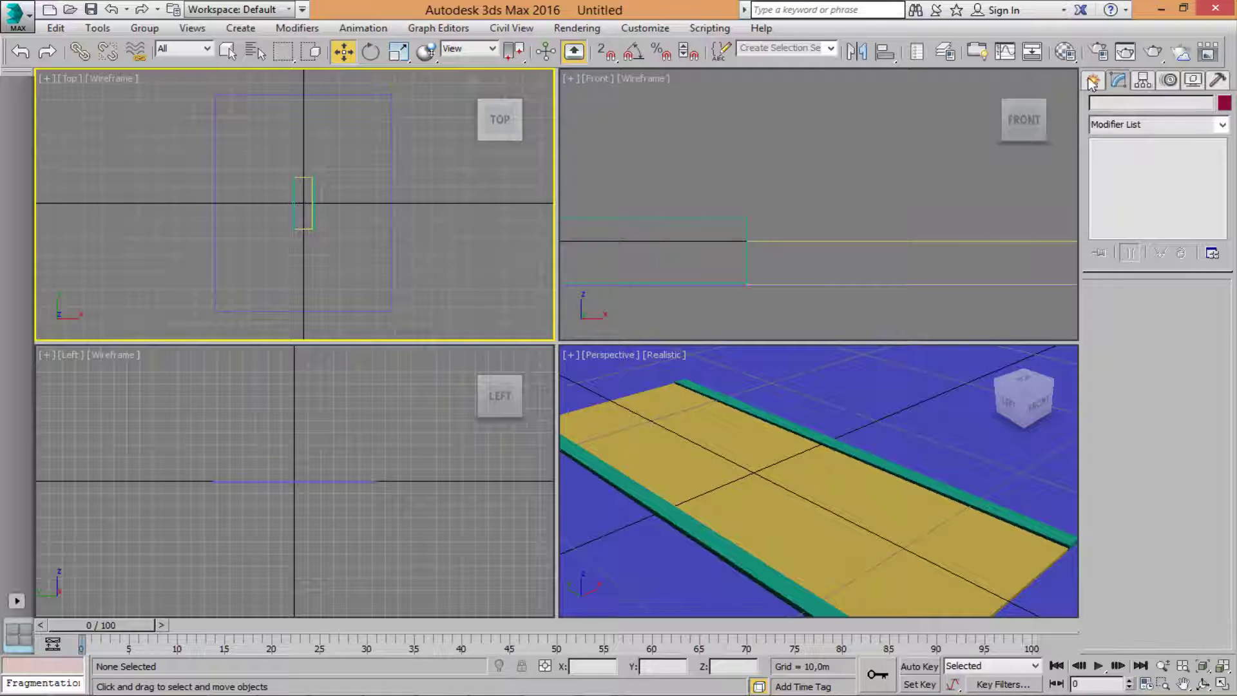
pyautogui.click(1092, 82)
pyautogui.click(1191, 184)
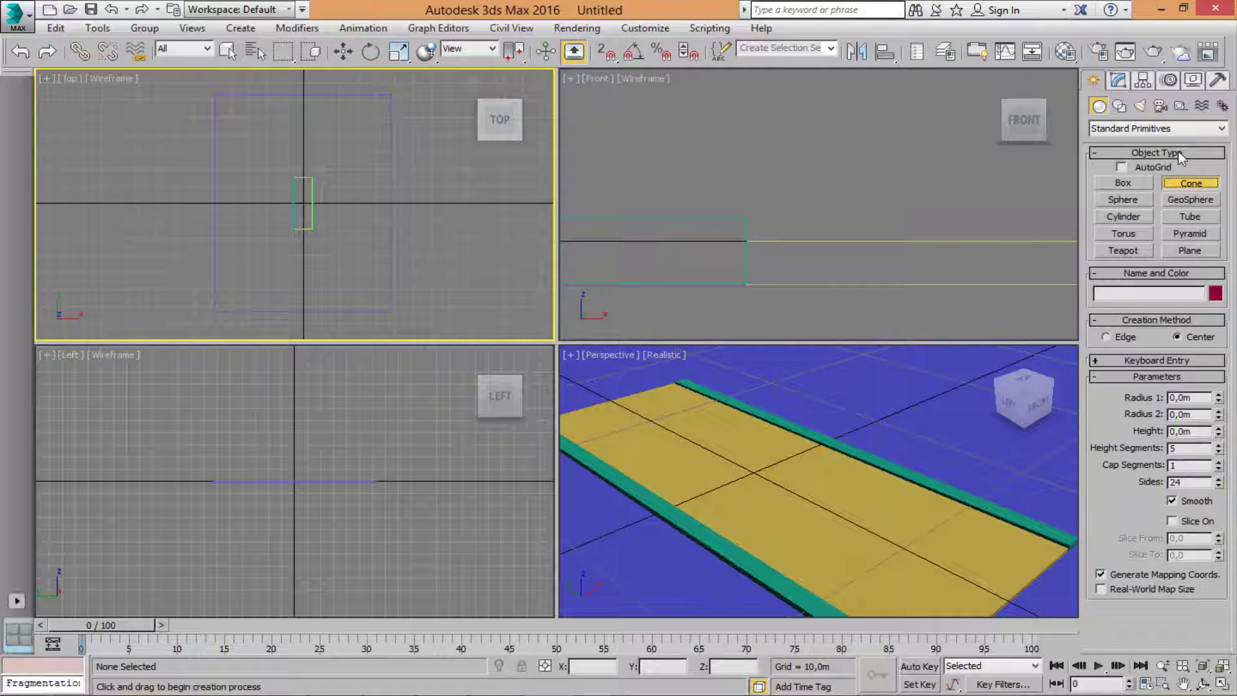
pyautogui.moveTo(320, 267); pyautogui.dragTo(327, 269)
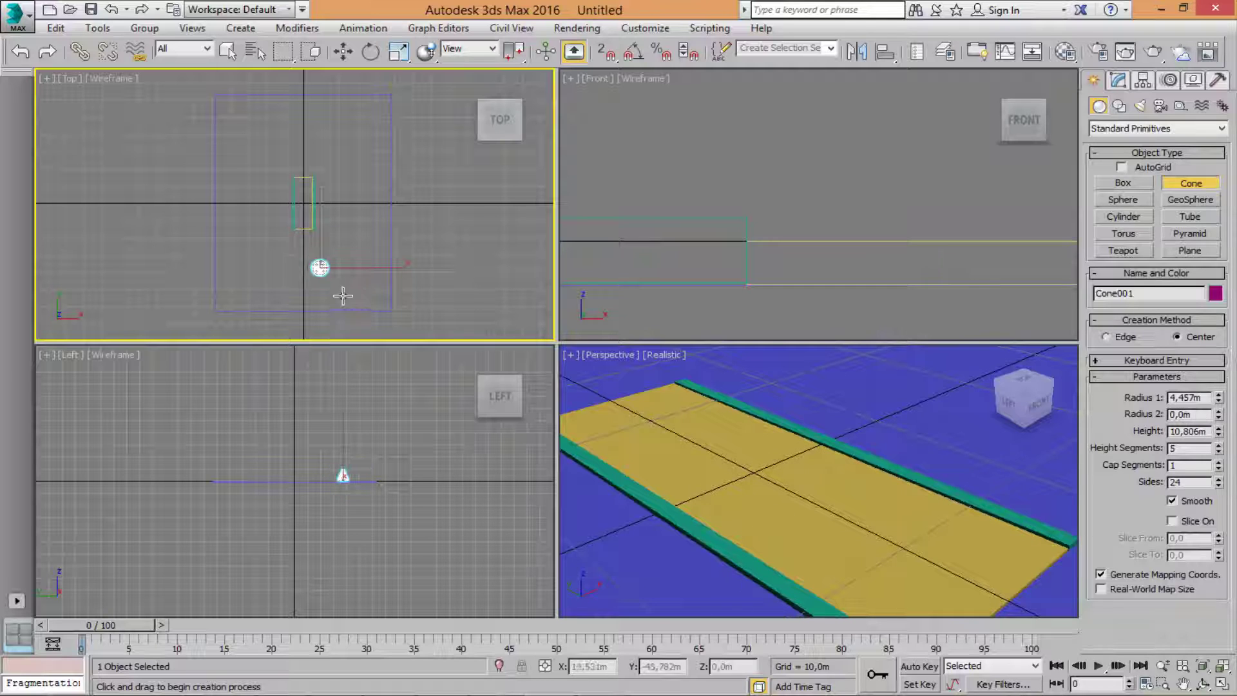
pyautogui.moveTo(327, 308); pyautogui.dragTo(282, 284, button='middle')
pyautogui.scroll(3, 288, 270)
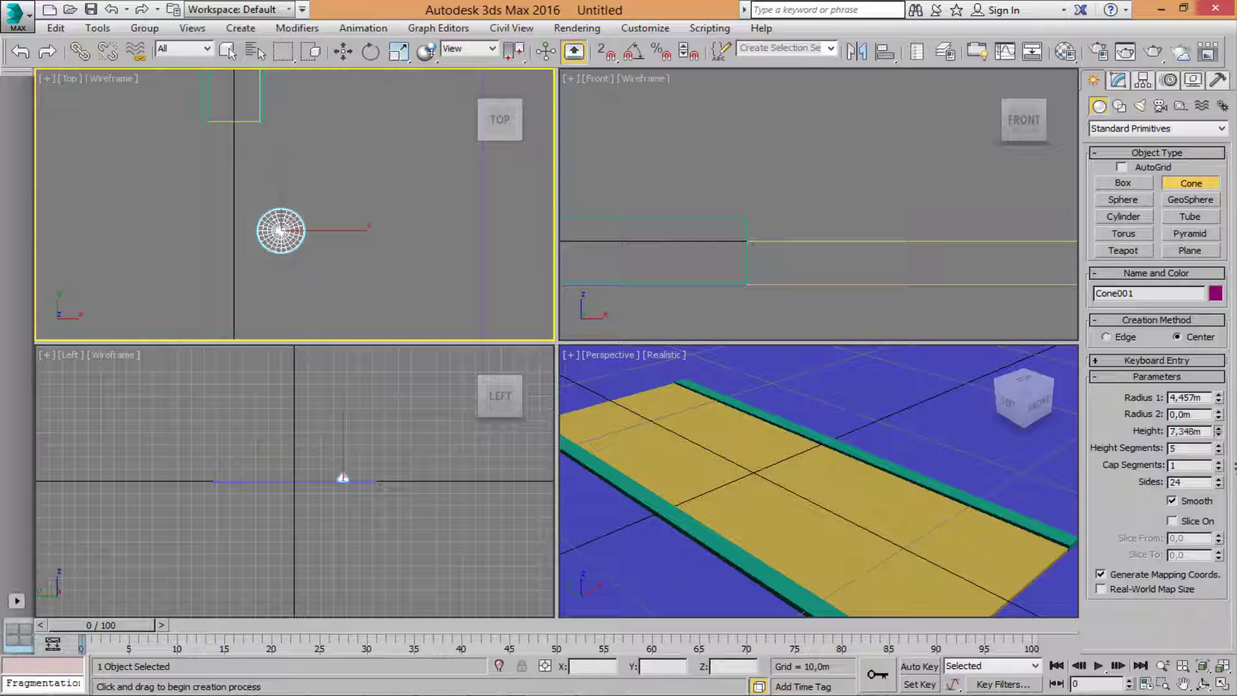
# Reduce the cone's Radius 1 to 1.961 m.
pyautogui.moveTo(1222, 400); pyautogui.dragTo(1235, 446)
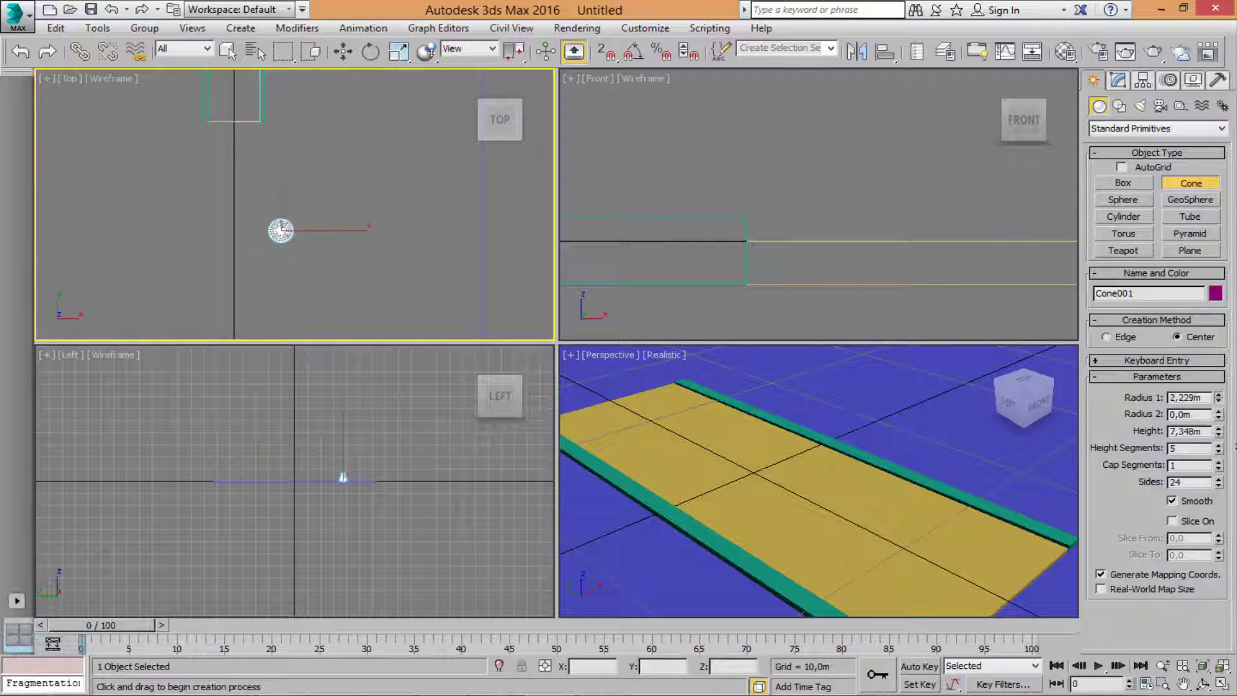
pyautogui.scroll(8, 343, 498)
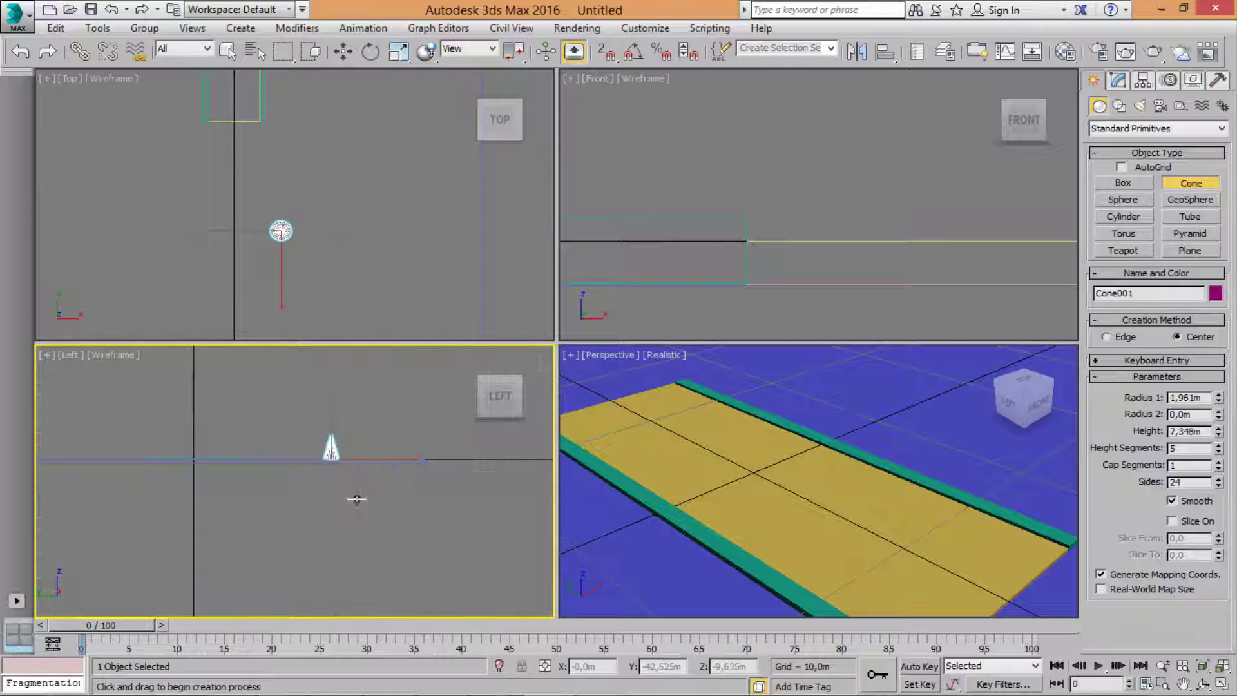
pyautogui.moveTo(378, 485); pyautogui.dragTo(376, 495, button='middle')
pyautogui.moveTo(272, 277); pyautogui.dragTo(313, 268, button='middle')
# Move the cone along X in the Front view to the road's centreline, at X about 0.009 m.
pyautogui.scroll(-10, 751, 282)
pyautogui.scroll(-5, 793, 310)
pyautogui.moveTo(905, 309); pyautogui.dragTo(799, 288, button='middle')
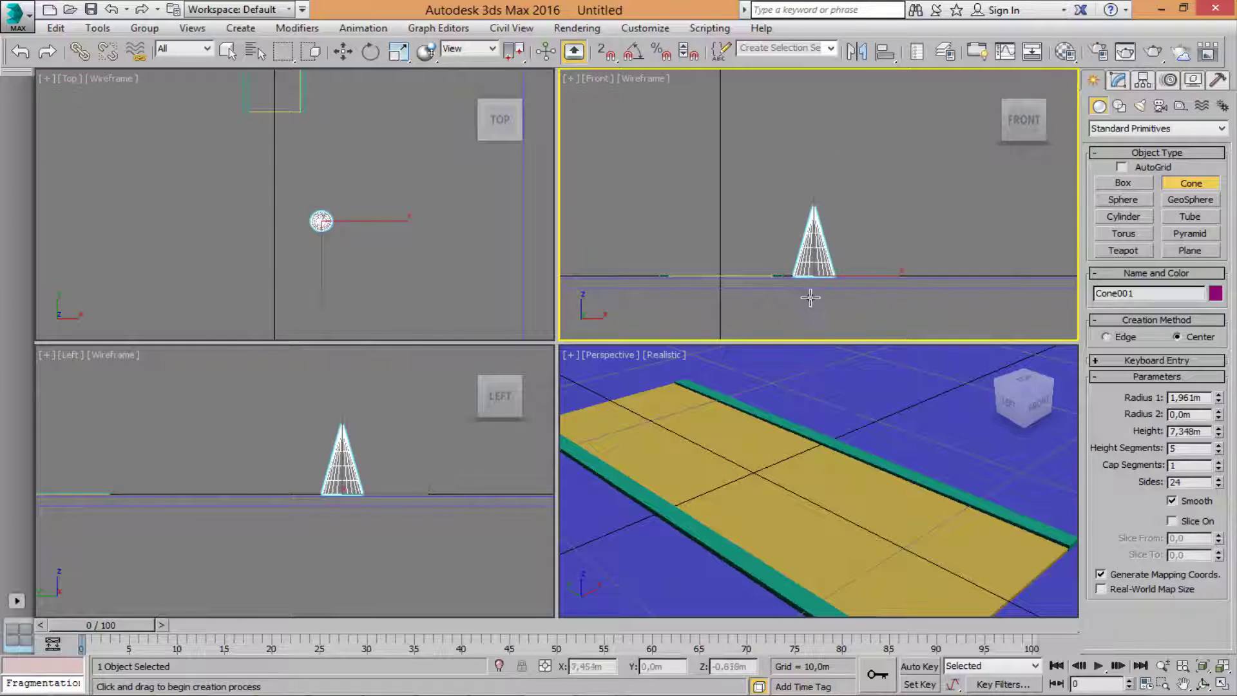
pyautogui.scroll(5, 803, 285)
pyautogui.moveTo(814, 233); pyautogui.dragTo(896, 235, button='middle')
pyautogui.press('w')
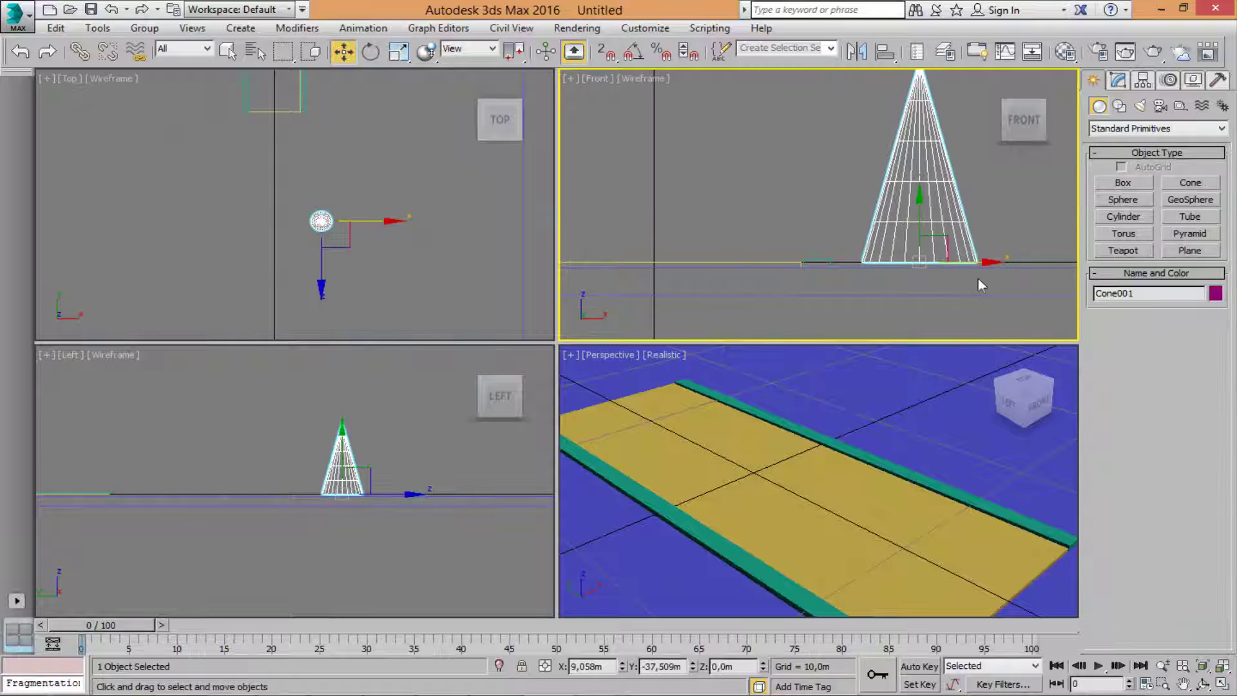
pyautogui.moveTo(986, 270); pyautogui.dragTo(721, 285)
# Lower the cone in the Left view so it cuts through the ground box, at Z about -4.637 m.
pyautogui.rightClick(331, 512)
pyautogui.scroll(-3, 326, 503)
pyautogui.moveTo(344, 449); pyautogui.dragTo(345, 472)
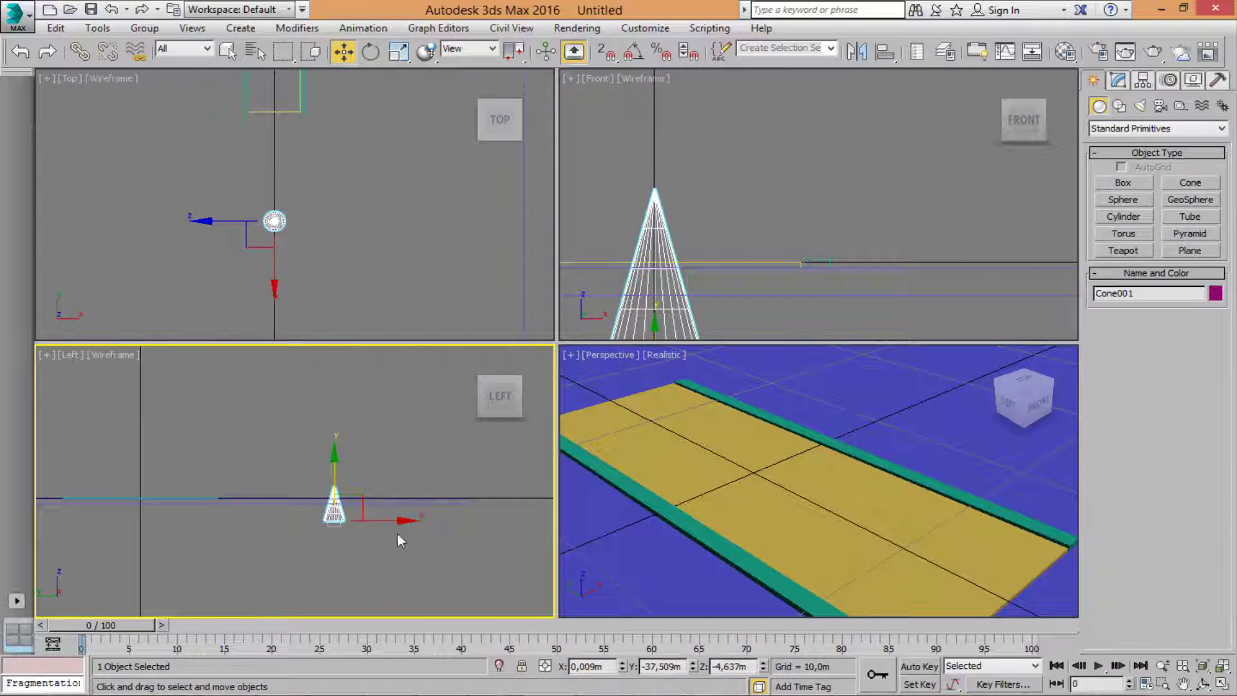
pyautogui.moveTo(397, 534); pyautogui.dragTo(364, 519, button='middle')
# Move the cone along Y in the Top view away from the road, to Y about -49.075 m.
pyautogui.rightClick(348, 260)
pyautogui.moveTo(348, 261); pyautogui.dragTo(351, 288, button='middle')
pyautogui.scroll(-5, 343, 181)
pyautogui.scroll(3, 346, 196)
pyautogui.moveTo(322, 215); pyautogui.dragTo(321, 243)
pyautogui.scroll(-6, 737, 426)
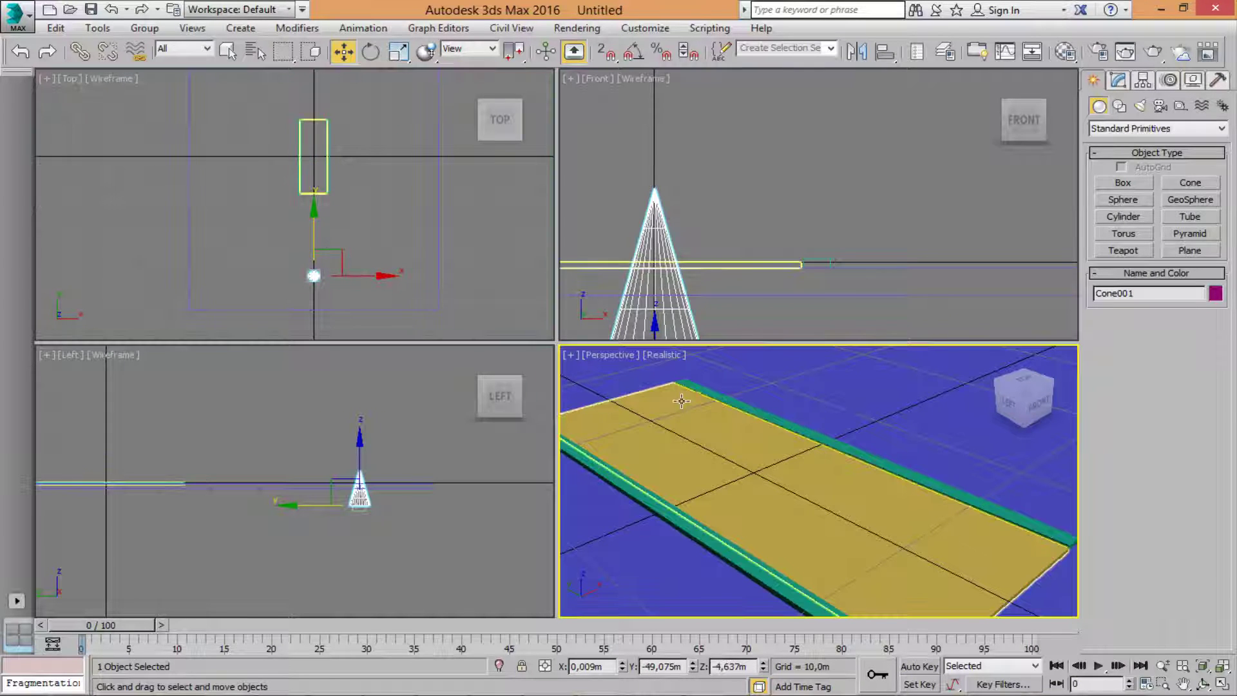
# Maximize the Perspective view and enable Display Selected with Edged Faces in its viewport configuration.
pyautogui.scroll(3, 737, 425)
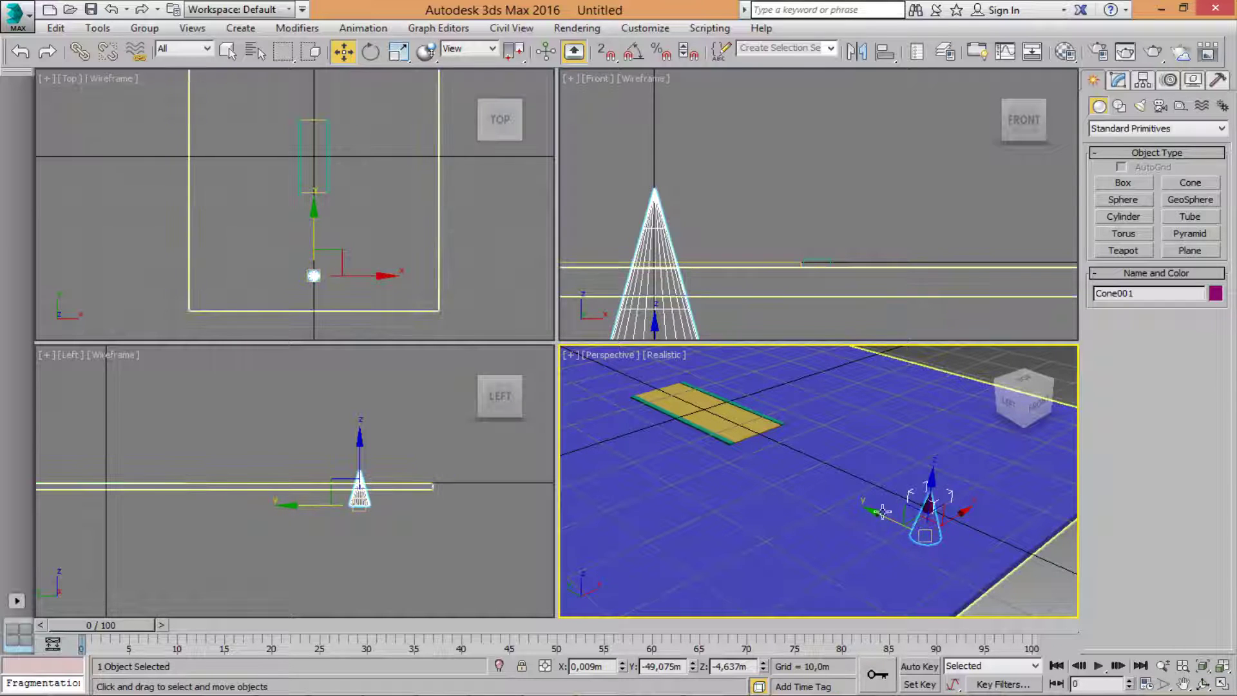
pyautogui.hotkey('alt', 'w')
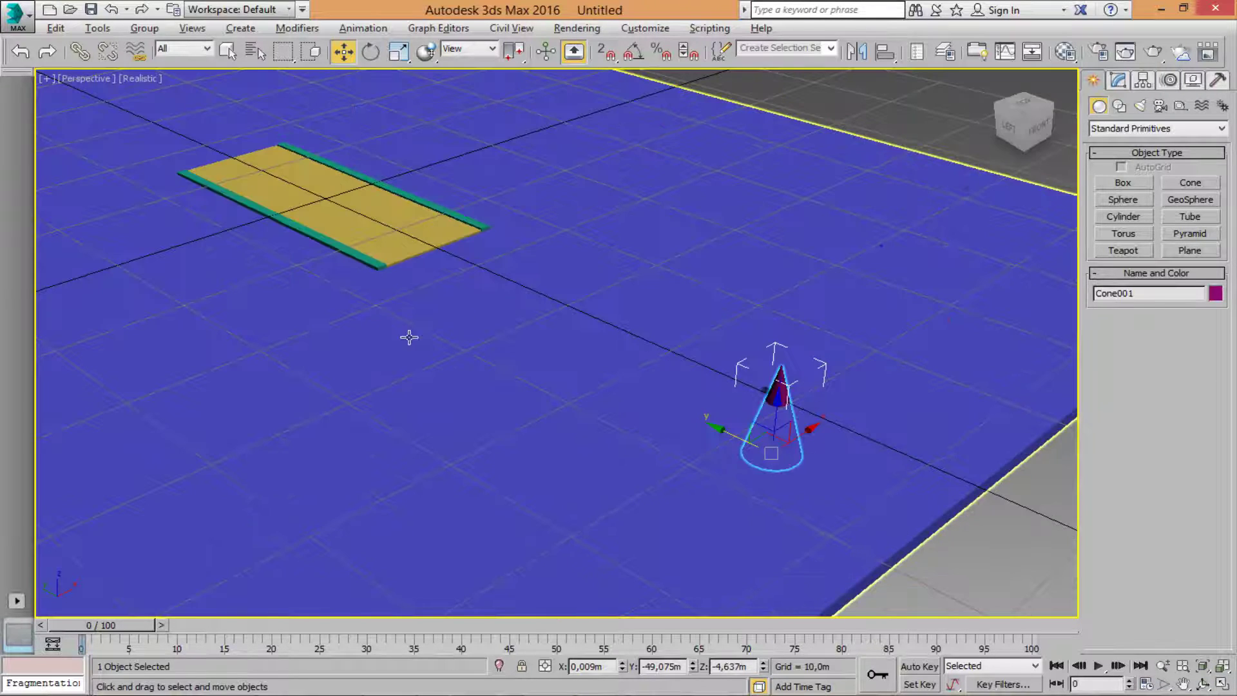
pyautogui.click(45, 78)
pyautogui.click(102, 267)
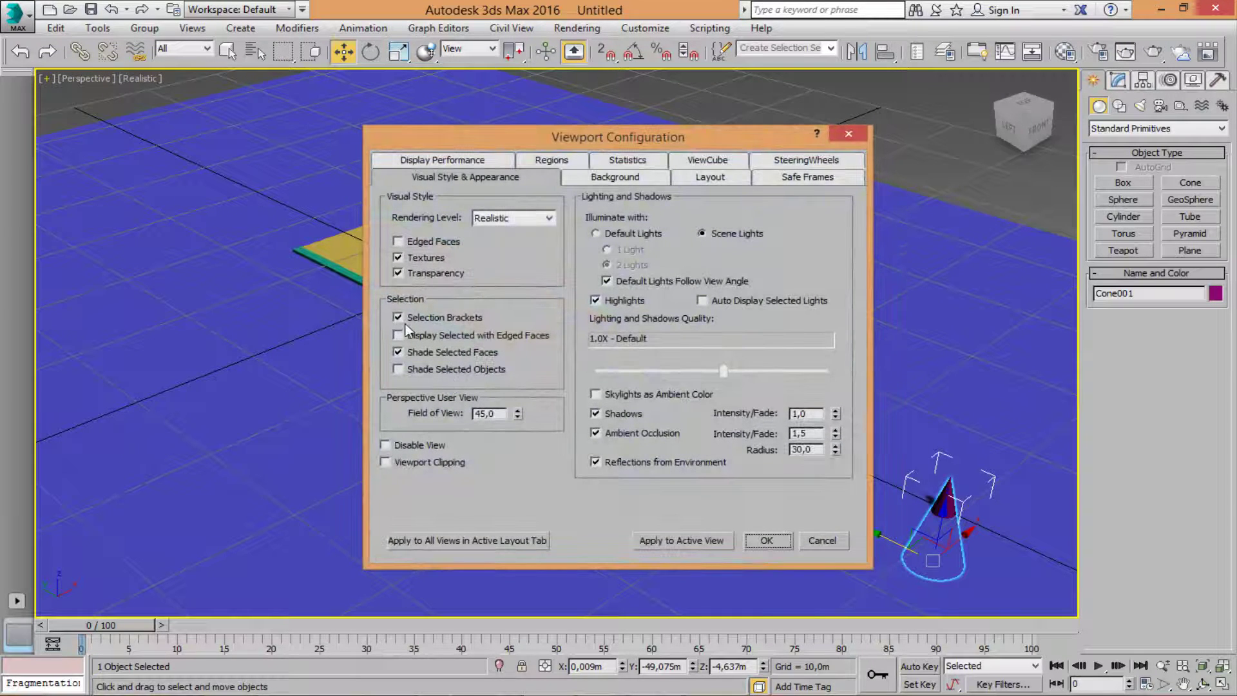
pyautogui.click(767, 541)
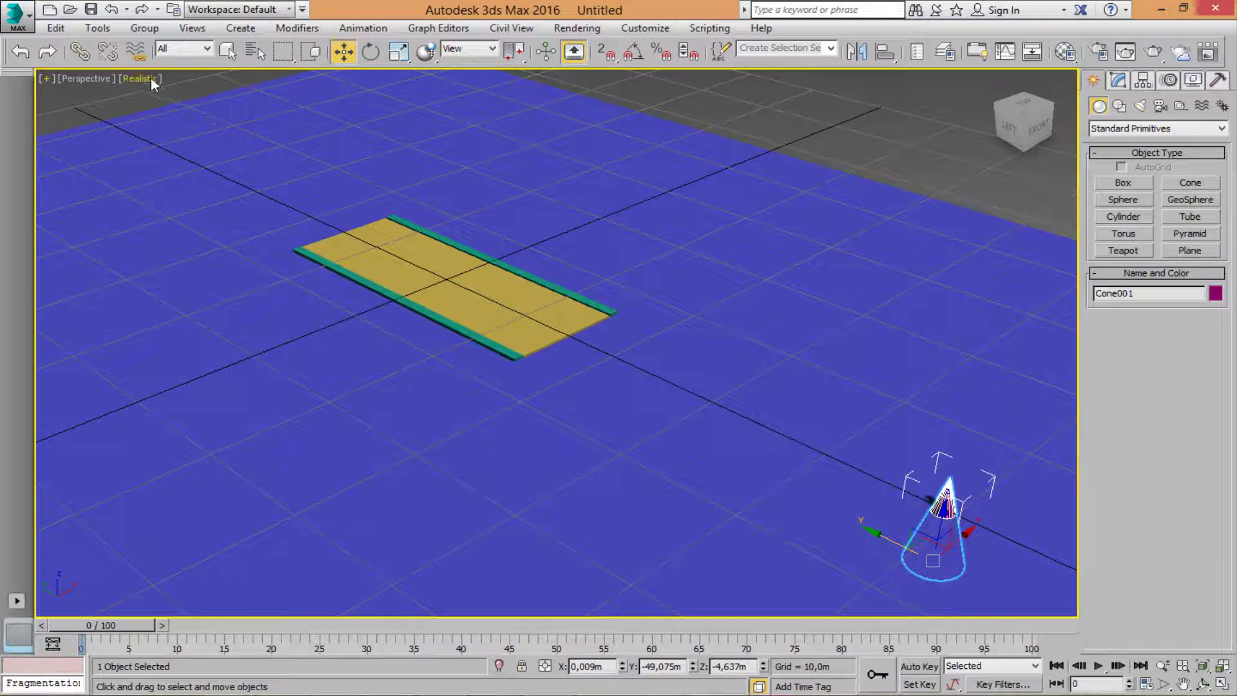
# Switch the Perspective view's visual style from Realistic to Shaded.
pyautogui.click(140, 78)
pyautogui.click(182, 118)
pyautogui.click(548, 299)
pyautogui.scroll(-5, 657, 420)
pyautogui.scroll(8, 704, 442)
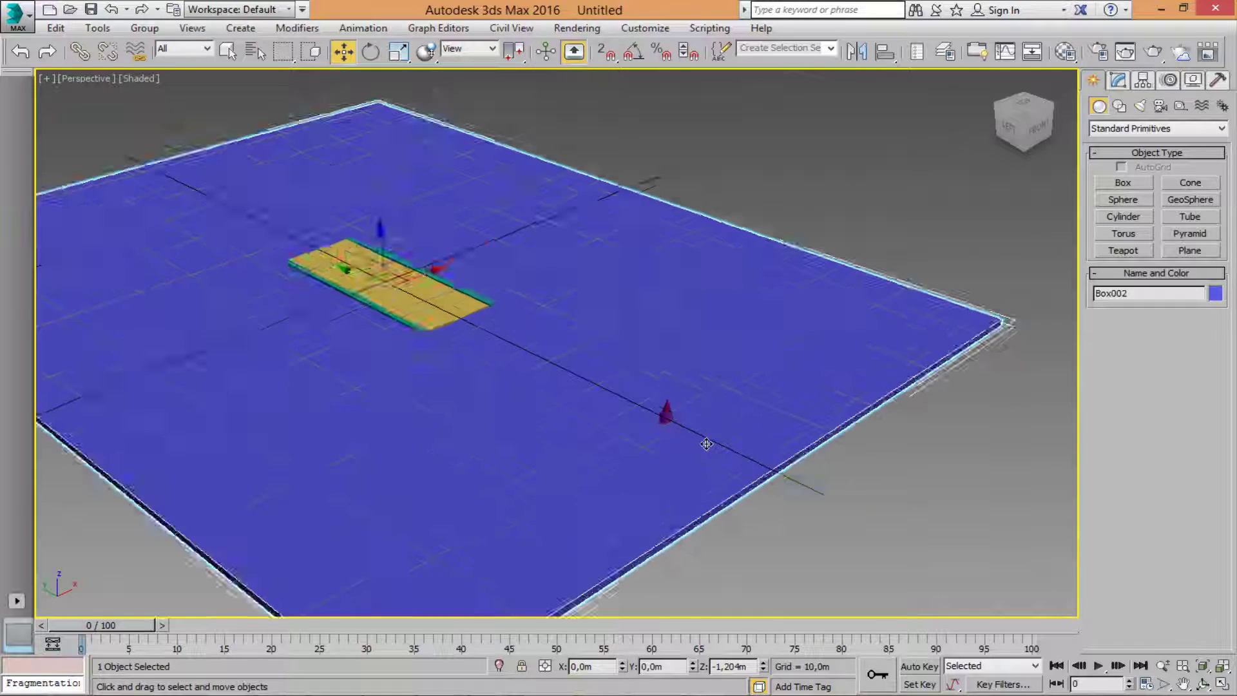
# Select the cone, turn on Auto Key and create a position, rotation and scale key at frame 0.
pyautogui.click(669, 415)
pyautogui.moveTo(405, 309); pyautogui.dragTo(518, 362, button='middle')
pyautogui.scroll(-3, 647, 401)
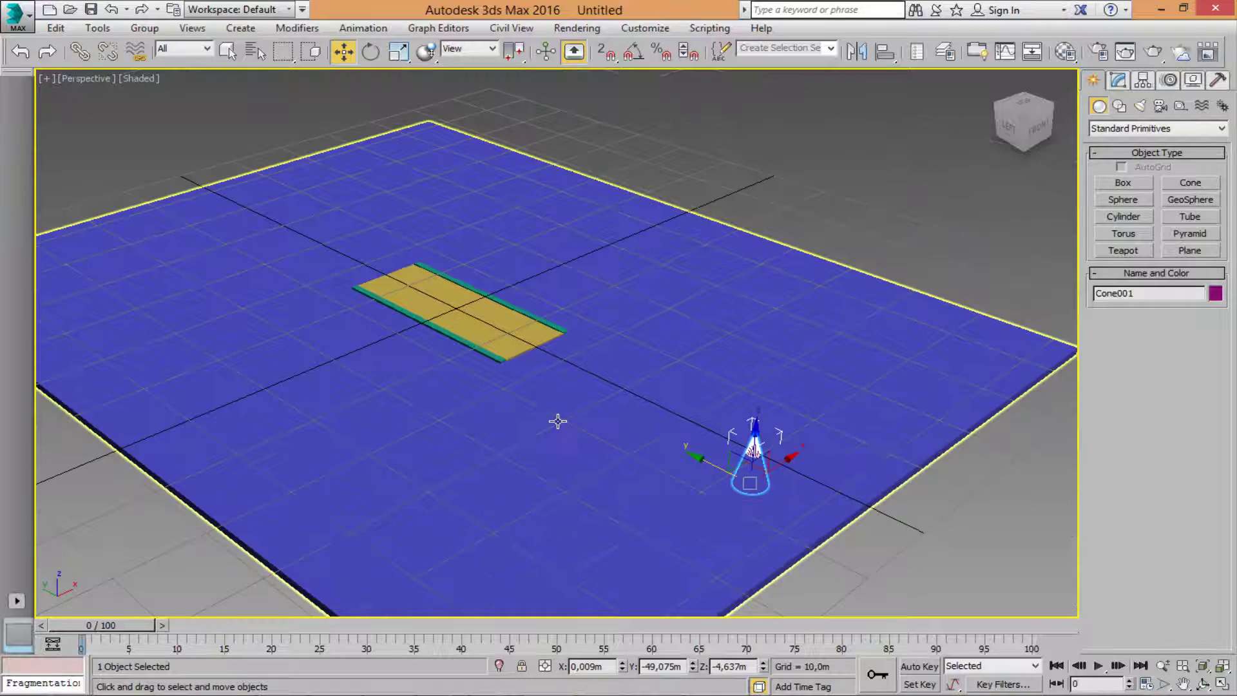
pyautogui.click(919, 667)
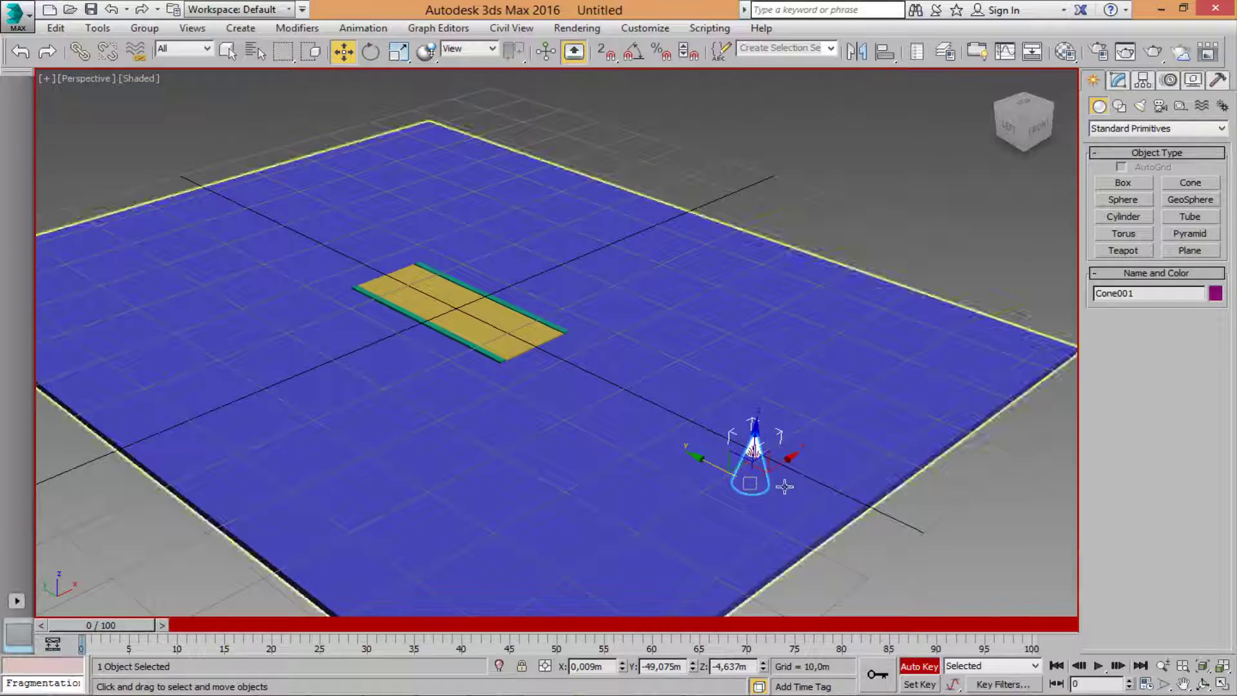
pyautogui.rightClick(100, 624)
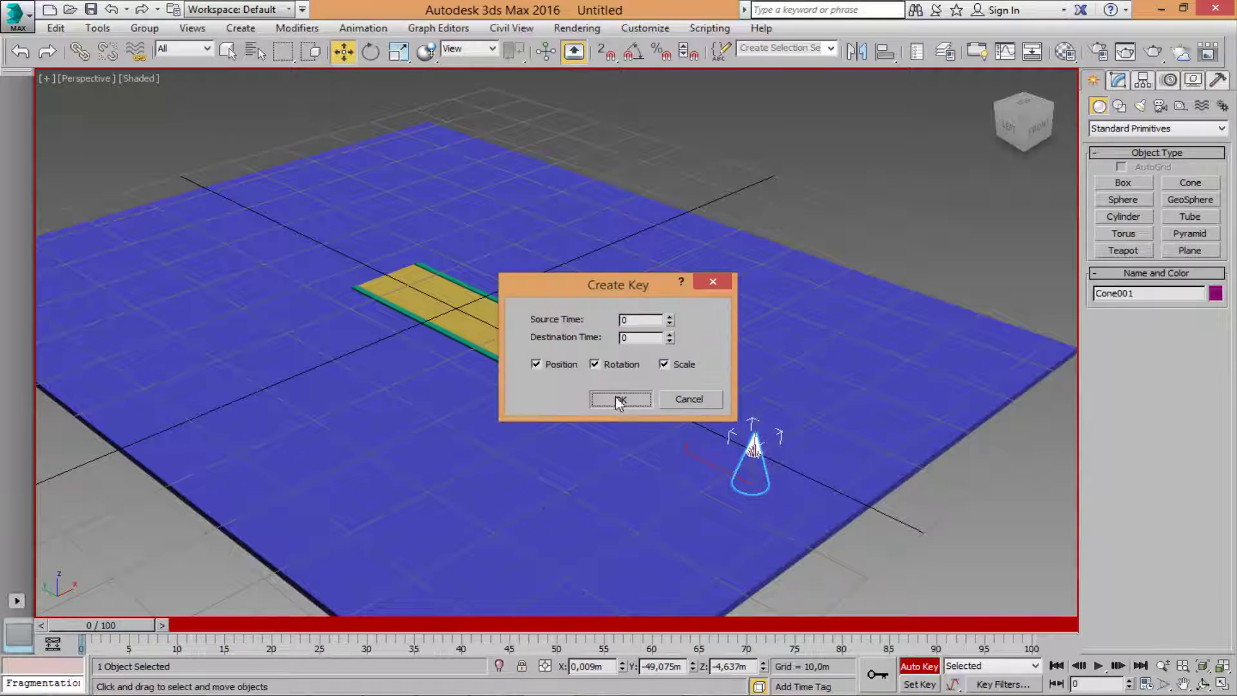
pyautogui.click(619, 400)
# At frame 10, move the cone along Y to the near end of the road, at about -15.632 m.
pyautogui.moveTo(112, 624); pyautogui.dragTo(202, 631)
pyautogui.press('w')
pyautogui.moveTo(721, 480); pyautogui.dragTo(501, 344)
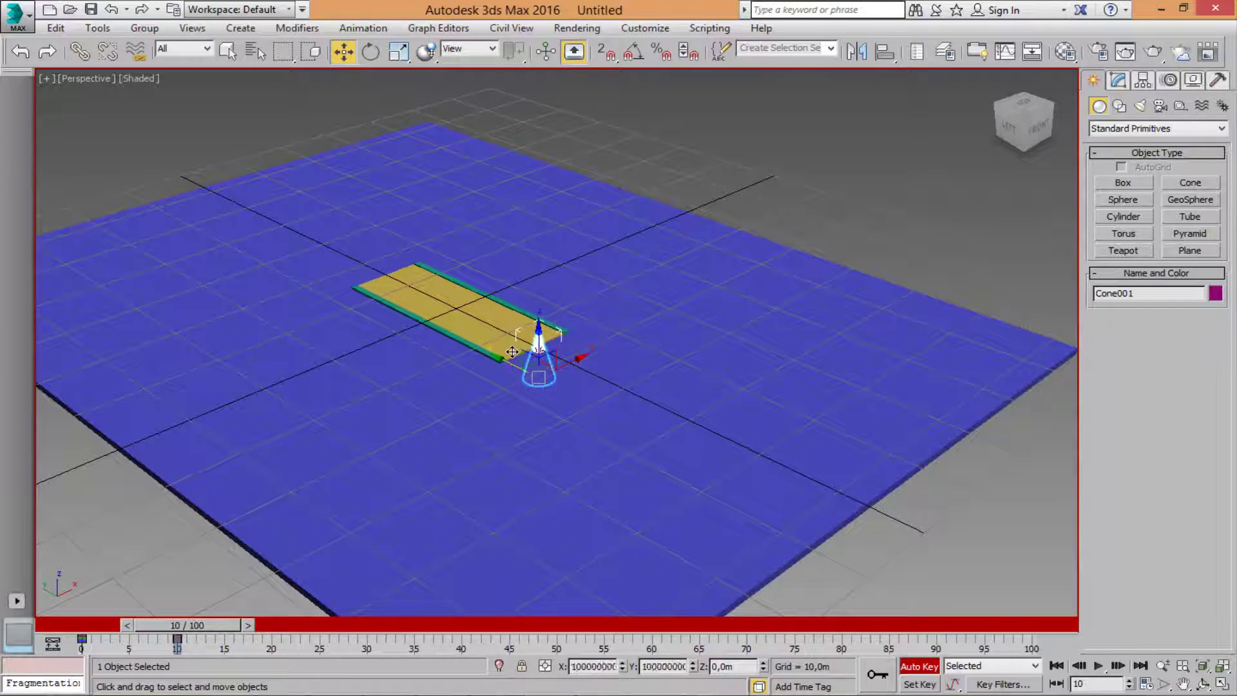
# Nudge the cone's frame 10 position along Y to about -15.849 m at the yellow box's end edge.
pyautogui.scroll(10, 515, 361)
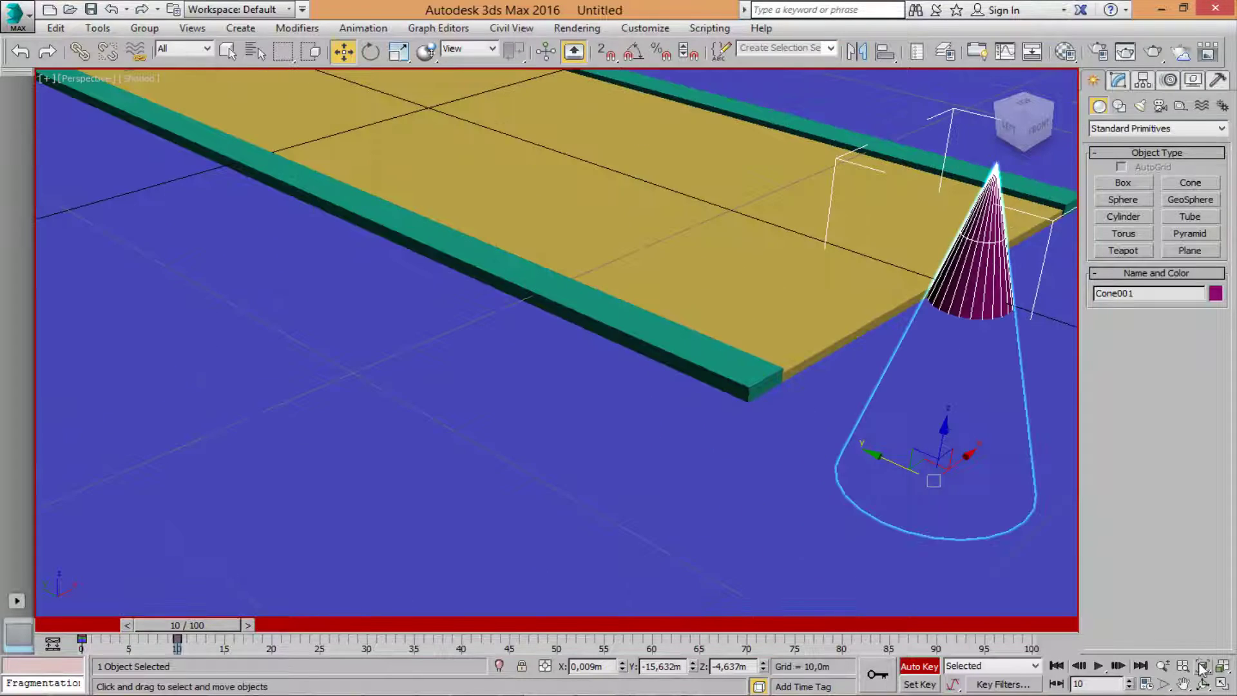
pyautogui.click(1203, 683)
pyautogui.moveTo(680, 386); pyautogui.dragTo(739, 381)
pyautogui.moveTo(1024, 408); pyautogui.dragTo(701, 453, button='middle')
pyautogui.rightClick(751, 502)
pyautogui.moveTo(578, 532); pyautogui.dragTo(581, 531)
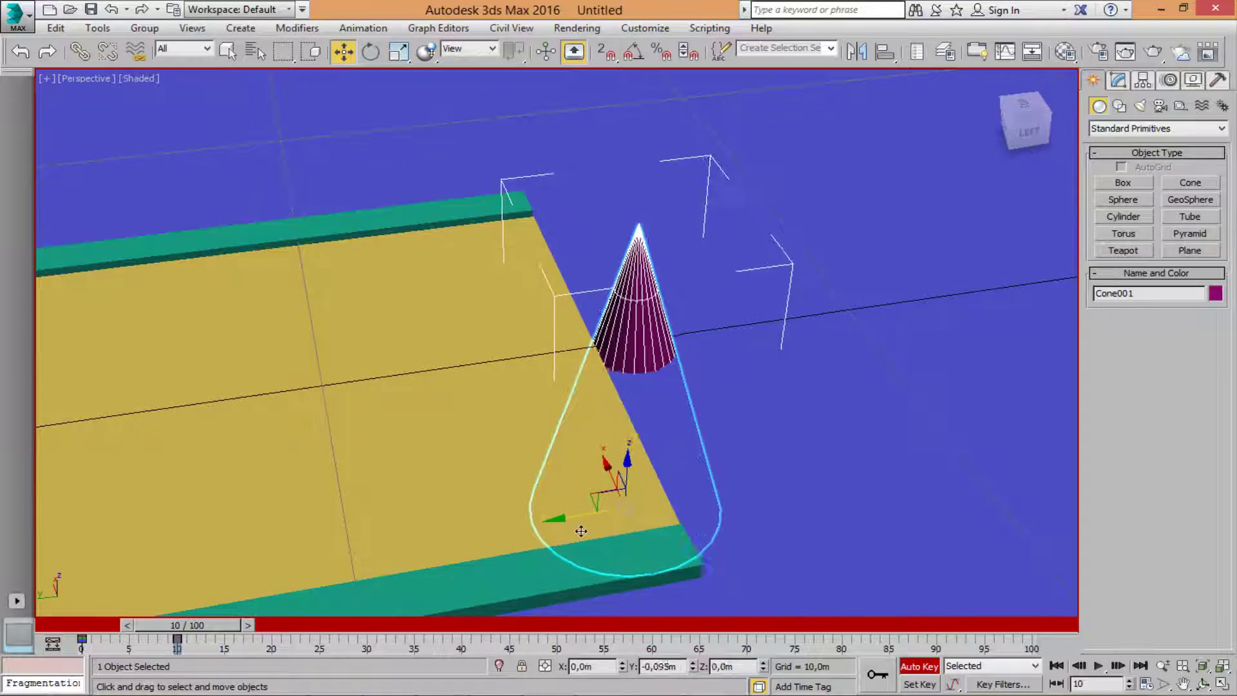
# At frame 20, move the cone in the Top view to the road's negative-X side, about X -3.123 m, Y -5.279 m.
pyautogui.scroll(-10, 490, 290)
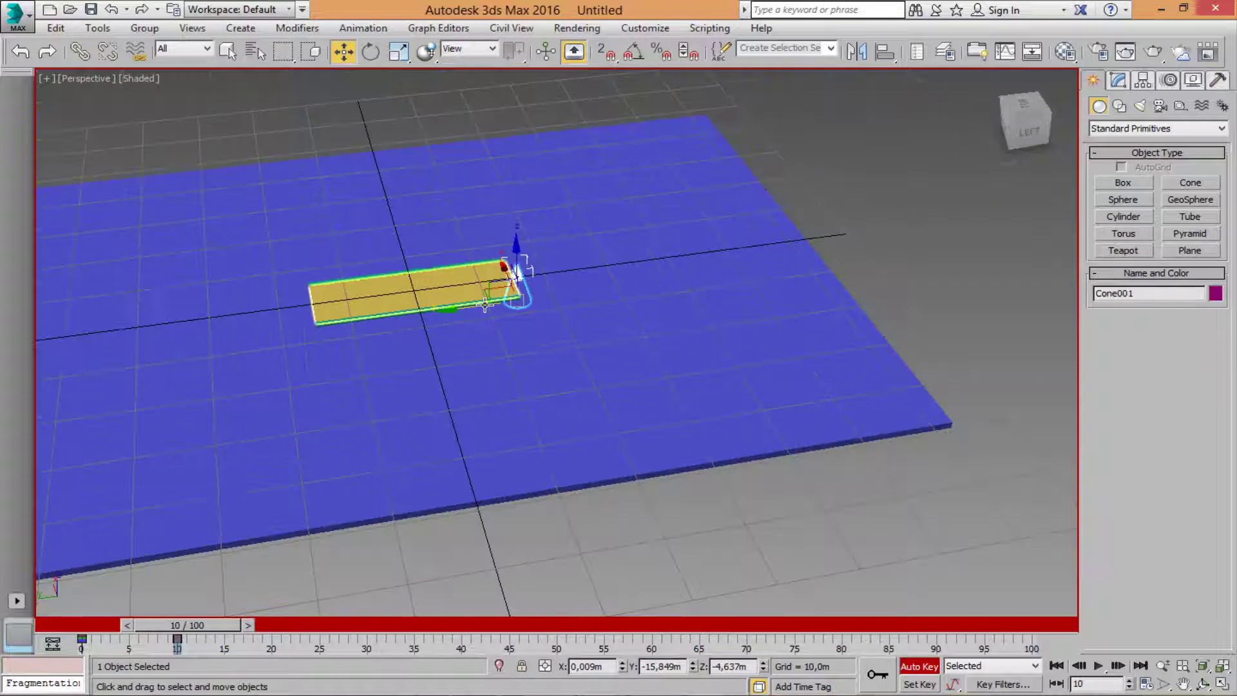
pyautogui.moveTo(484, 305); pyautogui.dragTo(577, 330, button='middle')
pyautogui.moveTo(202, 637); pyautogui.dragTo(295, 639)
pyautogui.press('w')
pyautogui.scroll(6, 580, 393)
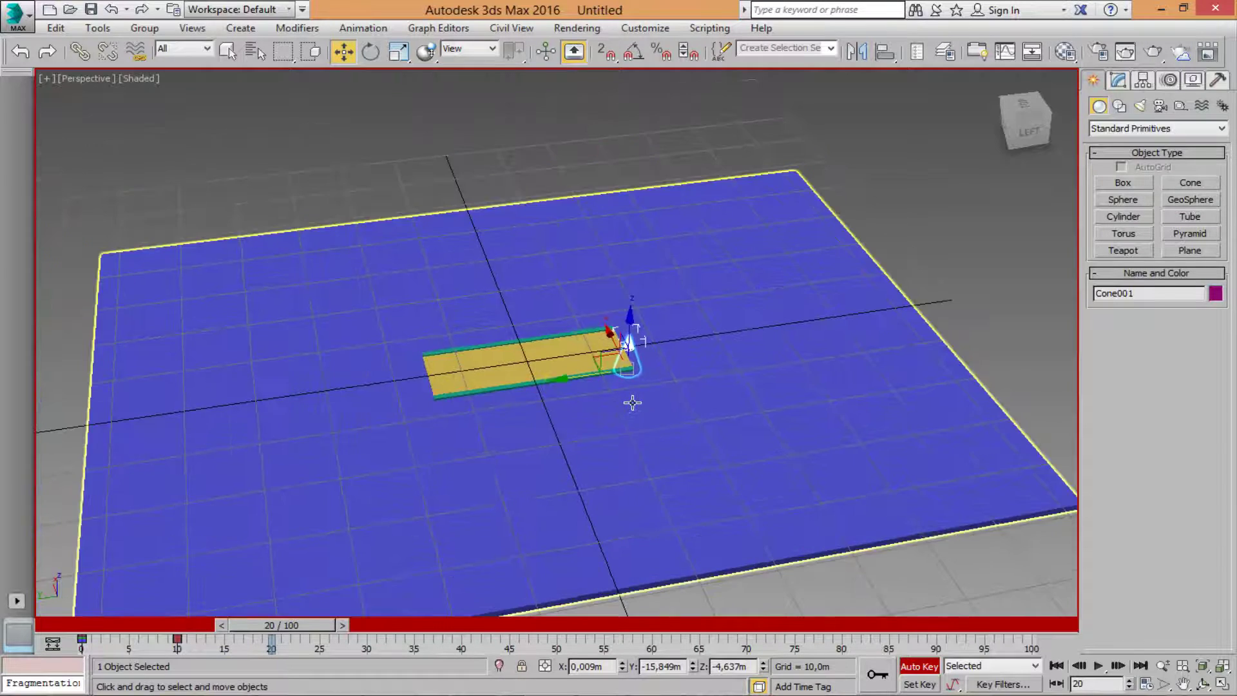
pyautogui.moveTo(633, 402); pyautogui.dragTo(757, 437, button='middle')
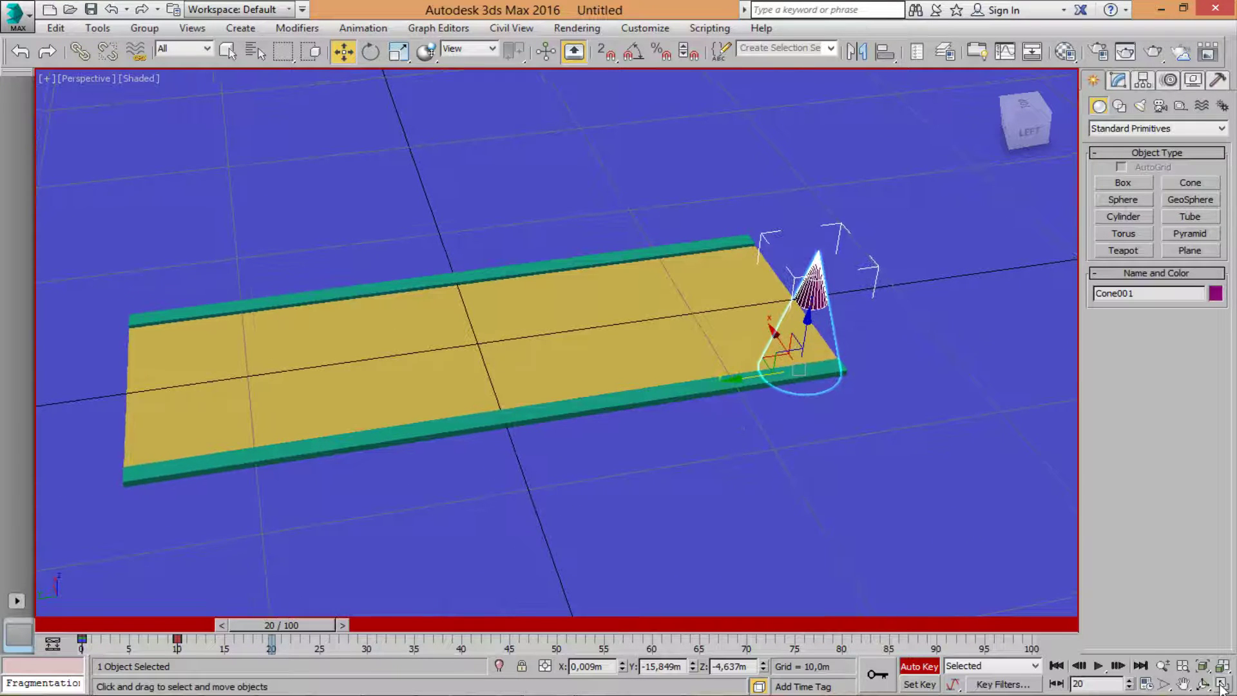
pyautogui.click(1221, 688)
pyautogui.moveTo(337, 199); pyautogui.dragTo(336, 265, button='middle')
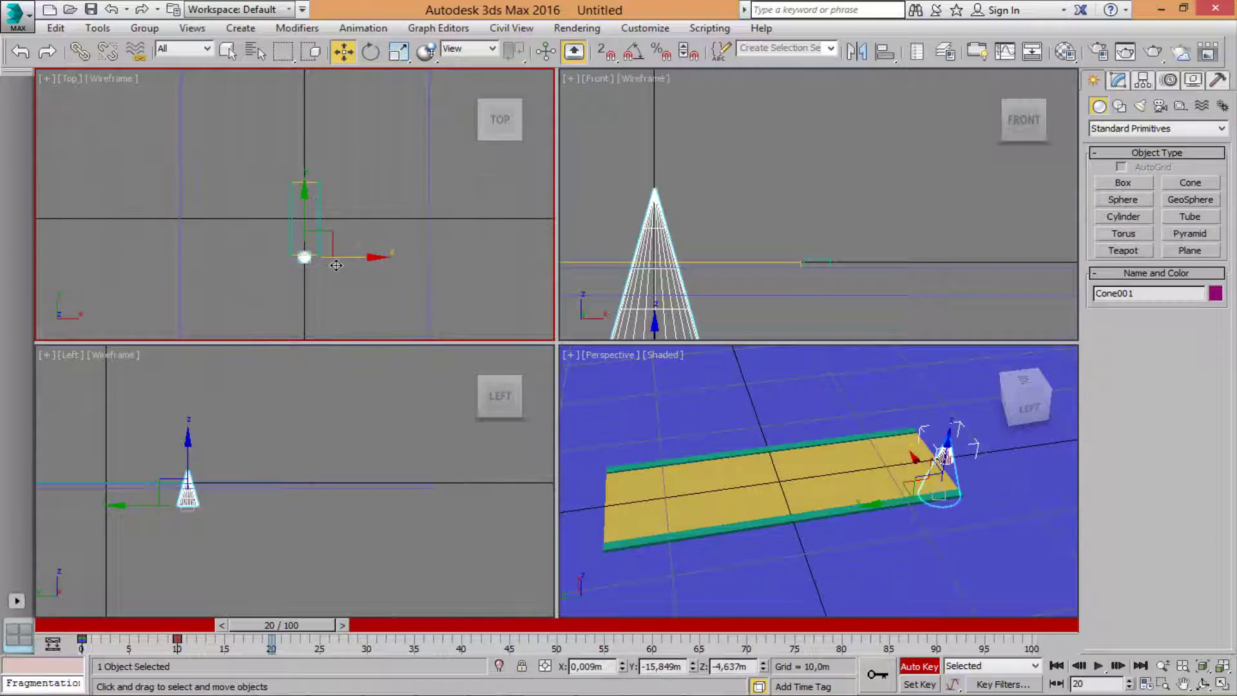
pyautogui.hotkey('alt', 'w')
pyautogui.scroll(4, 535, 396)
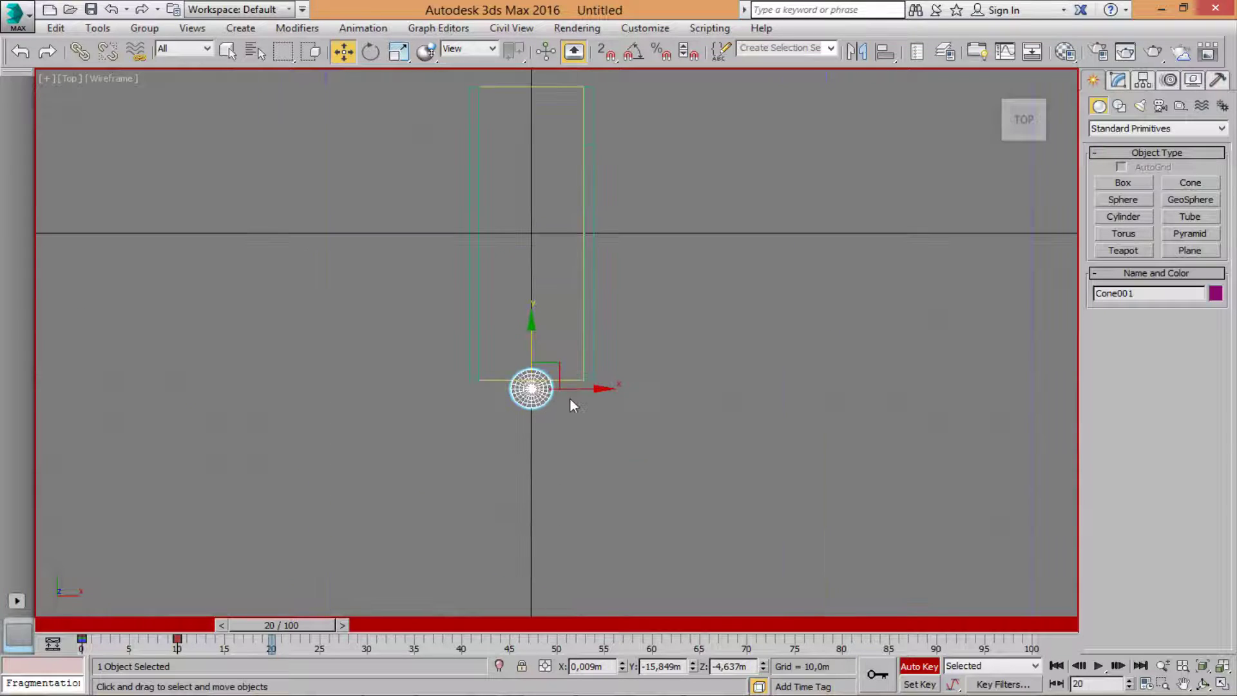
pyautogui.moveTo(572, 378); pyautogui.dragTo(540, 274)
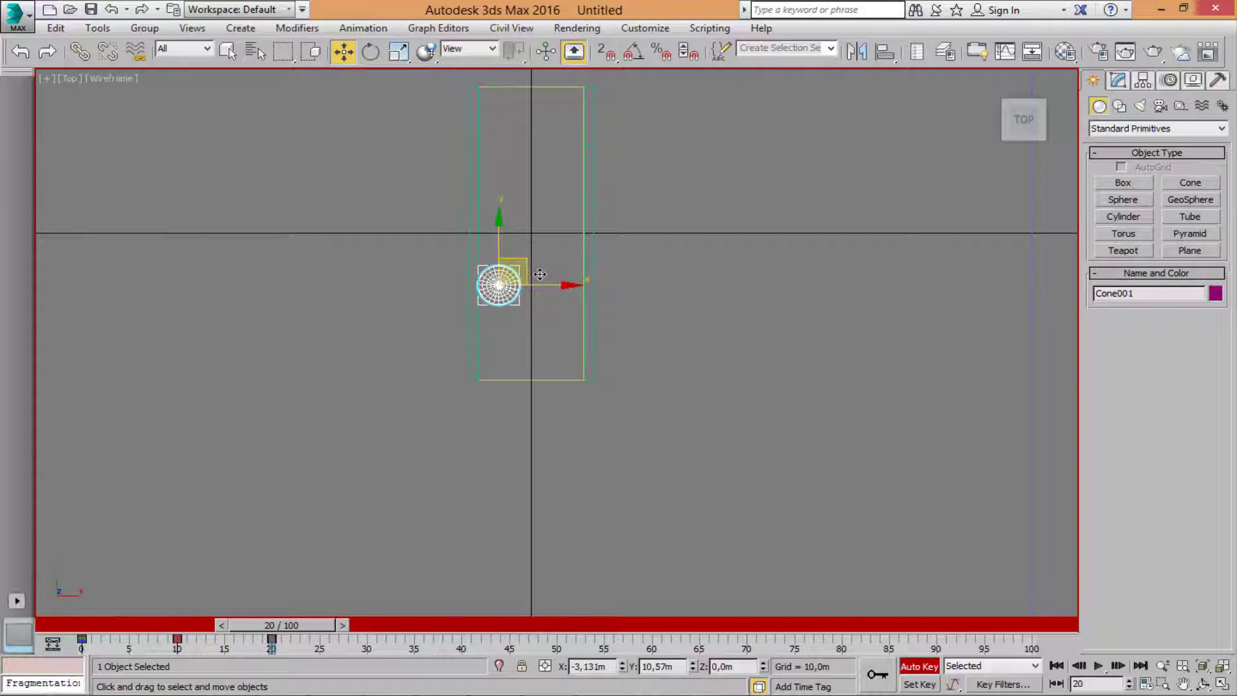
# Move the cone to about X 3.32 m, Y 0.243 m at frame 30, and diagonally forward to the negative-X edge at frame 40.
pyautogui.moveTo(289, 626); pyautogui.dragTo(367, 625)
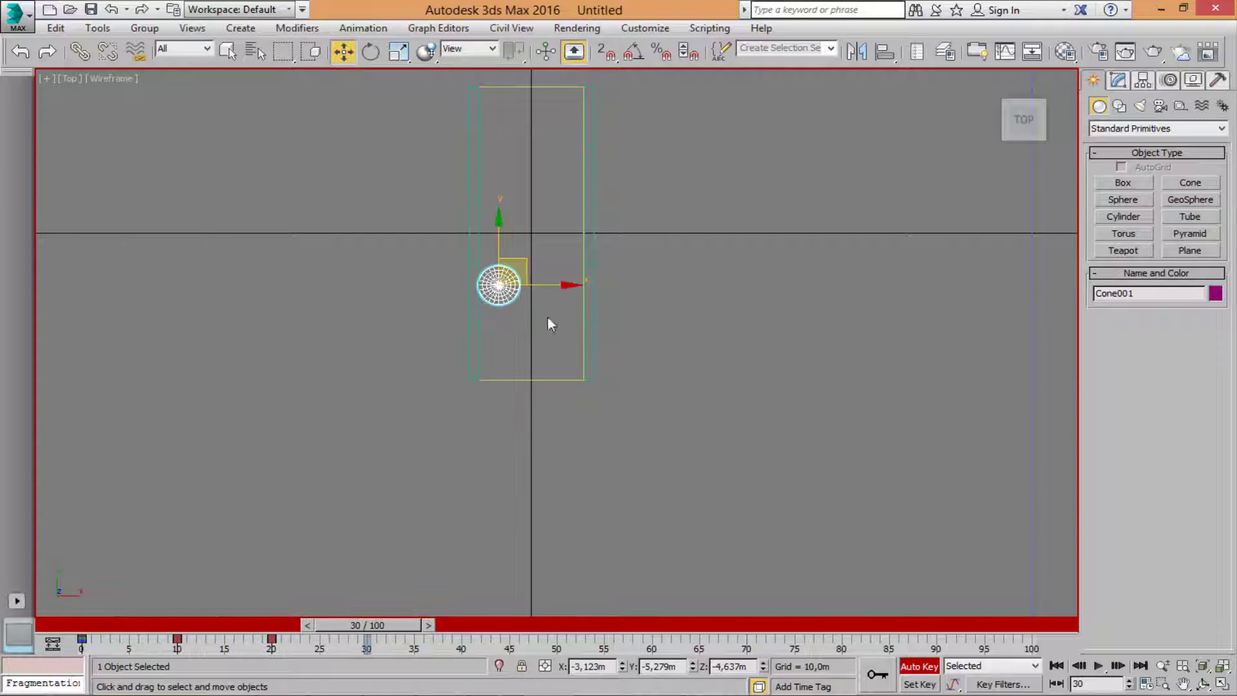
pyautogui.moveTo(537, 272); pyautogui.dragTo(604, 220)
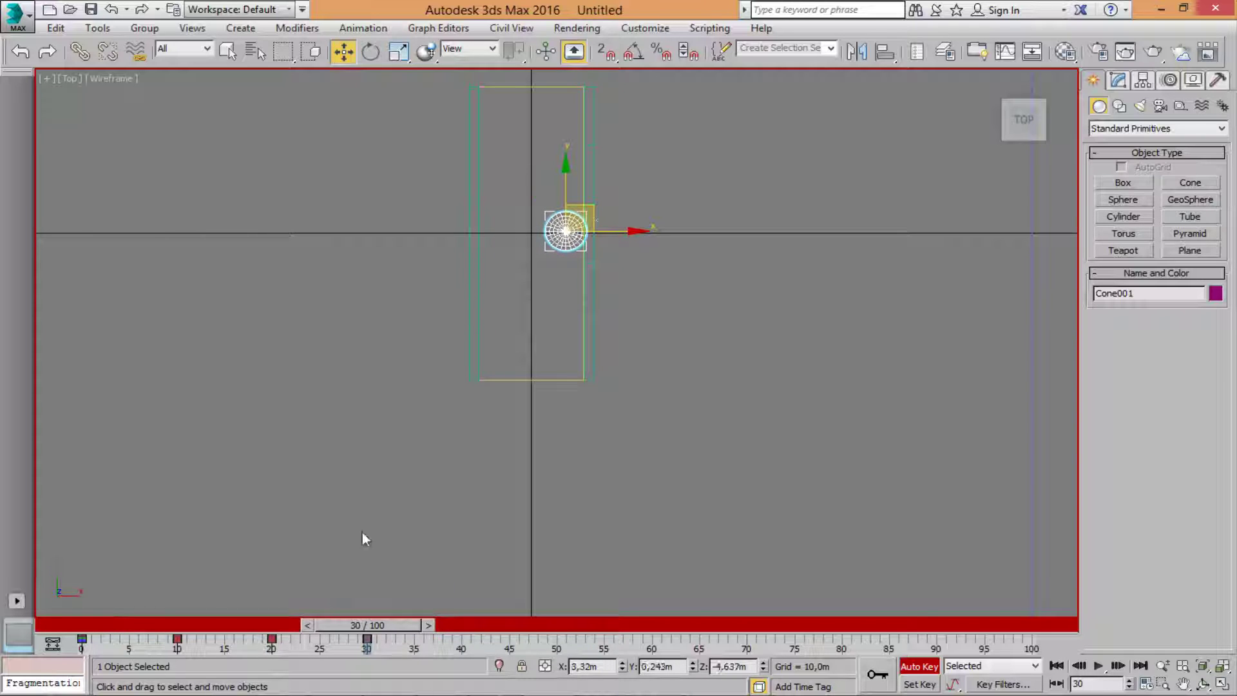
pyautogui.moveTo(365, 627); pyautogui.dragTo(461, 625)
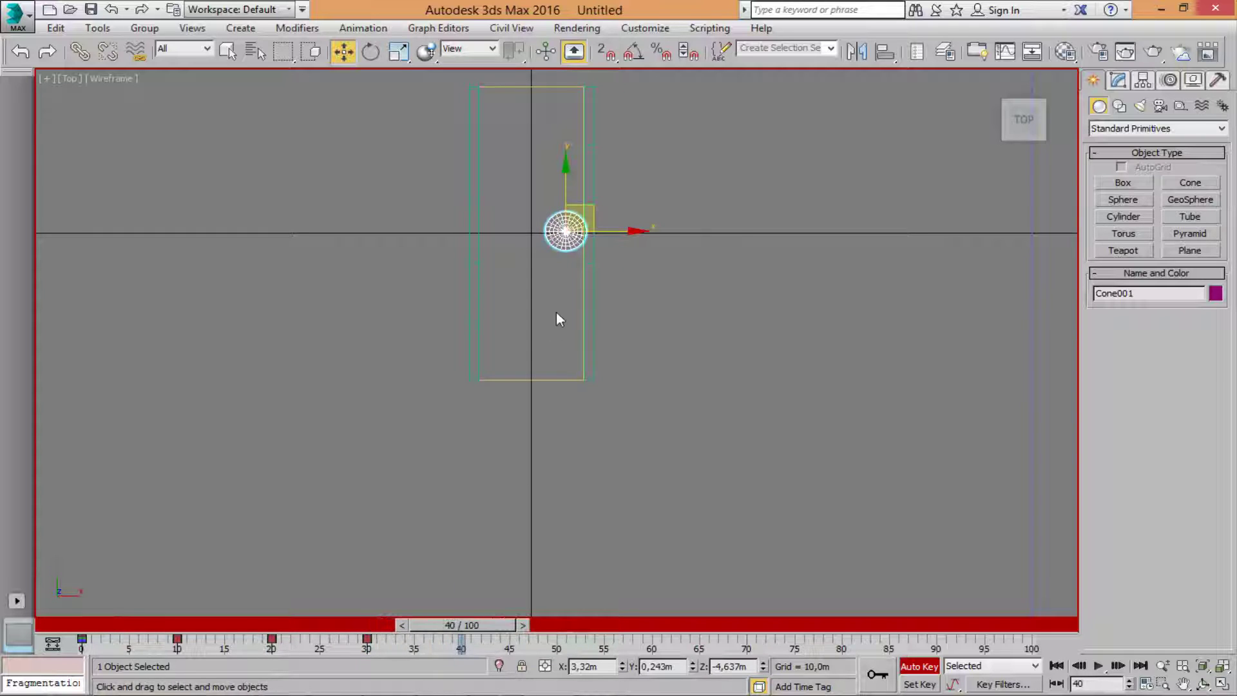
pyautogui.moveTo(610, 221); pyautogui.dragTo(530, 137)
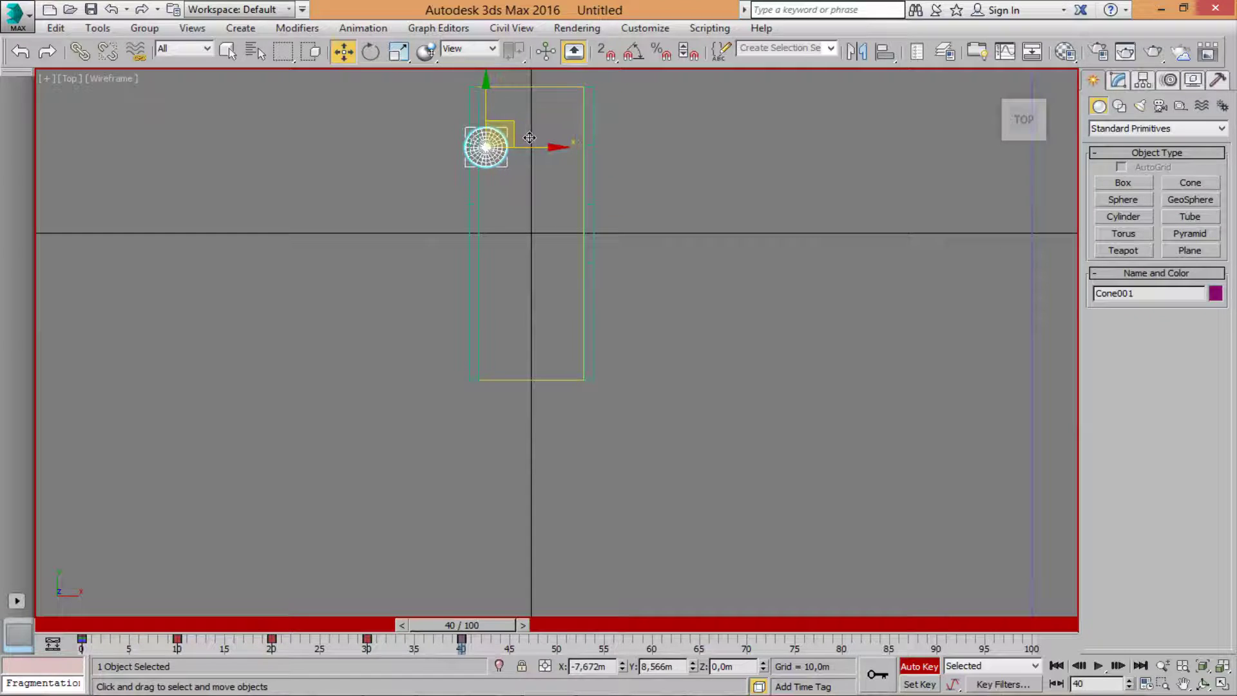
# Move the cone to about X 4.154 m, Y 14.392 m at frame 50, and back along Y to about 5.958 m at frame 60.
pyautogui.moveTo(470, 625); pyautogui.dragTo(556, 620)
pyautogui.moveTo(527, 139); pyautogui.dragTo(615, 84)
pyautogui.moveTo(543, 629); pyautogui.dragTo(636, 620)
pyautogui.moveTo(589, 113); pyautogui.dragTo(568, 232, button='middle')
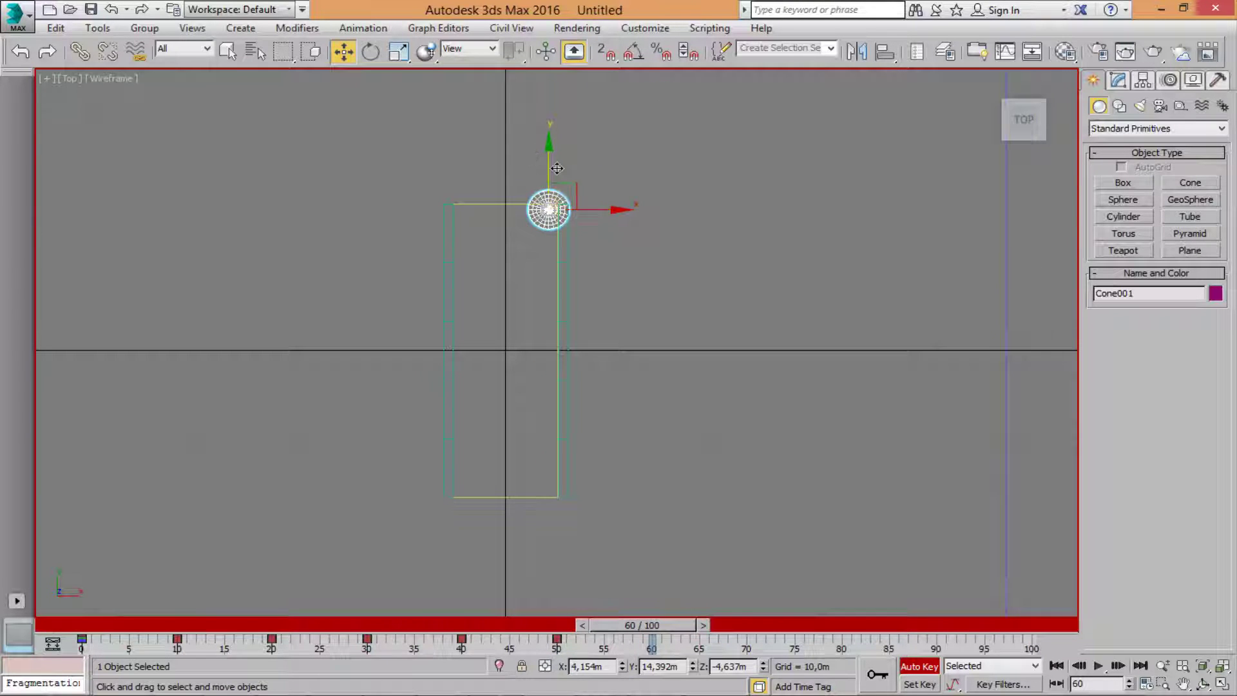
pyautogui.moveTo(560, 170); pyautogui.dragTo(556, 252)
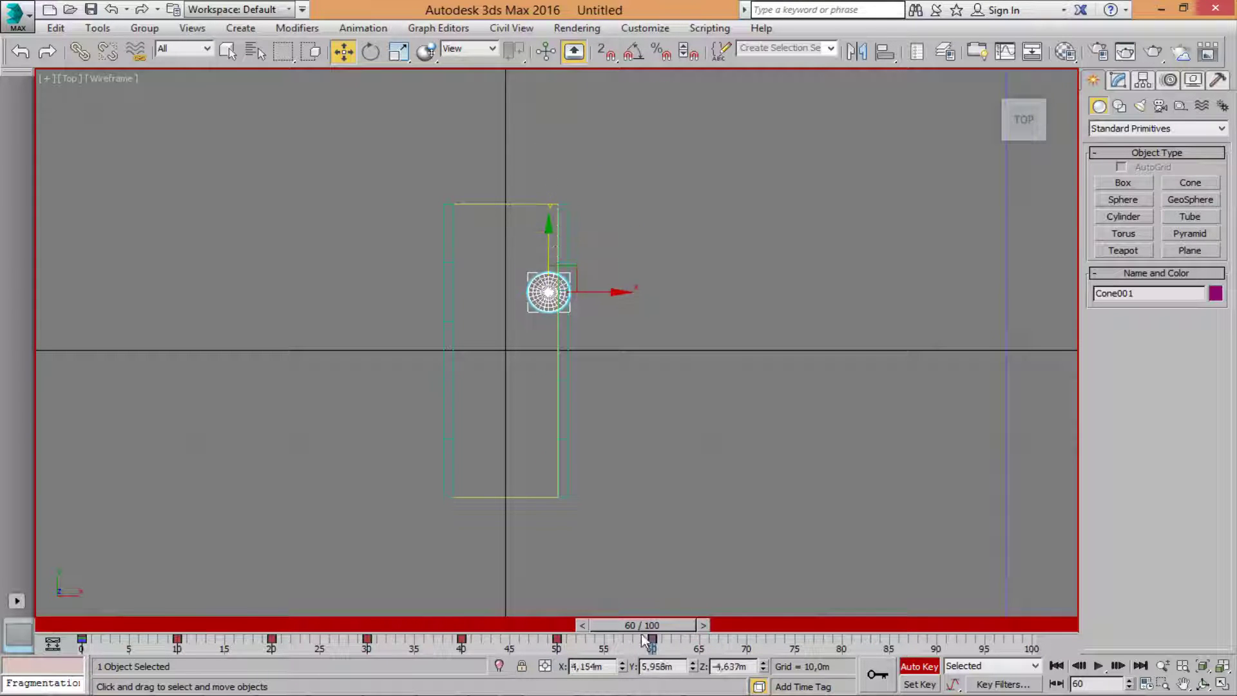
# Move the cone to about X -4.177 m, Y -0.648 m at frame 70, and diagonally back to the positive-X edge at frame 80.
pyautogui.moveTo(671, 620); pyautogui.dragTo(741, 620)
pyautogui.moveTo(585, 277); pyautogui.dragTo(498, 341)
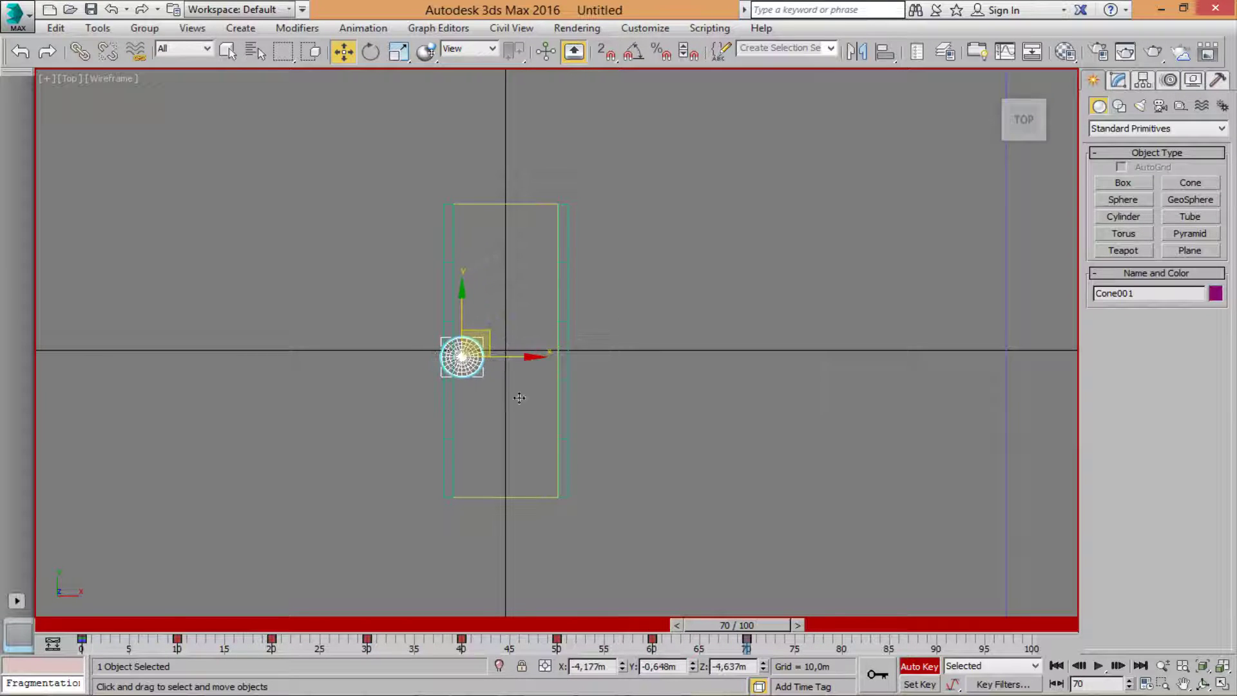
pyautogui.moveTo(724, 624); pyautogui.dragTo(820, 626)
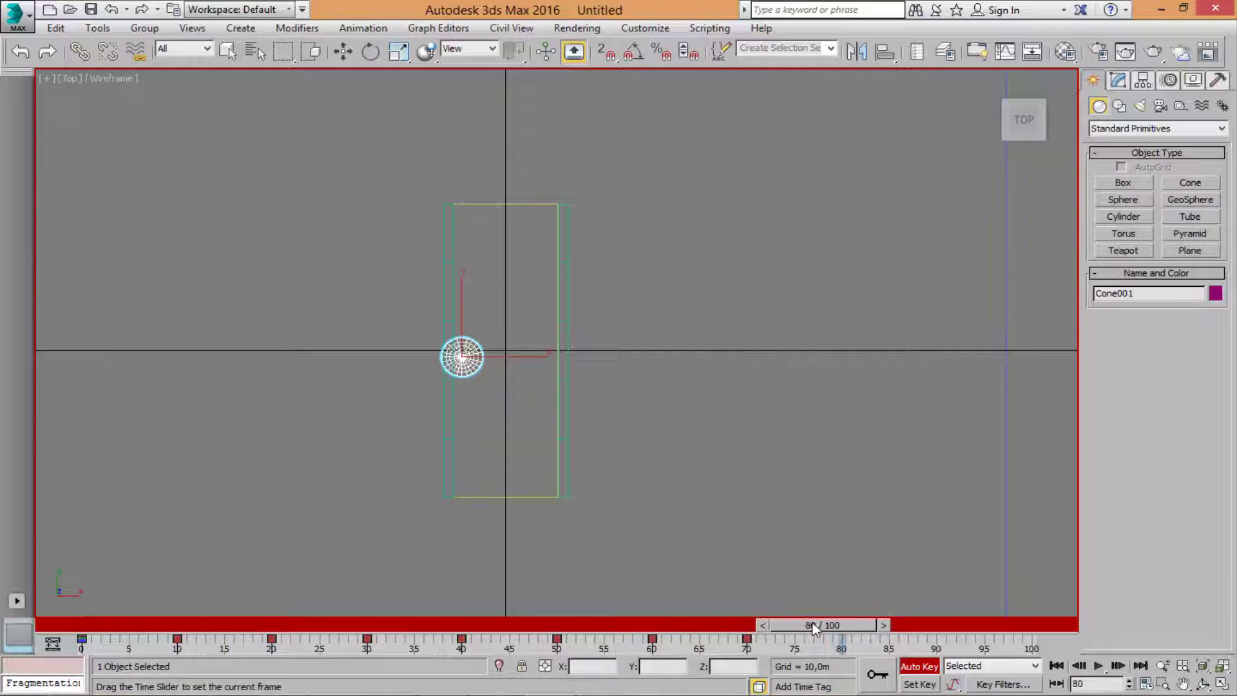
pyautogui.press('w')
pyautogui.moveTo(485, 343); pyautogui.dragTo(571, 411)
# Move the cone to the road's negative-X edge near its start at frame 90, and to about X -0.029 m, Y -14.408 m at frame 100.
pyautogui.moveTo(810, 636); pyautogui.dragTo(919, 641)
pyautogui.press('w')
pyautogui.moveTo(593, 420); pyautogui.dragTo(500, 486)
pyautogui.moveTo(922, 640); pyautogui.dragTo(1033, 640)
pyautogui.moveTo(539, 503); pyautogui.dragTo(588, 509)
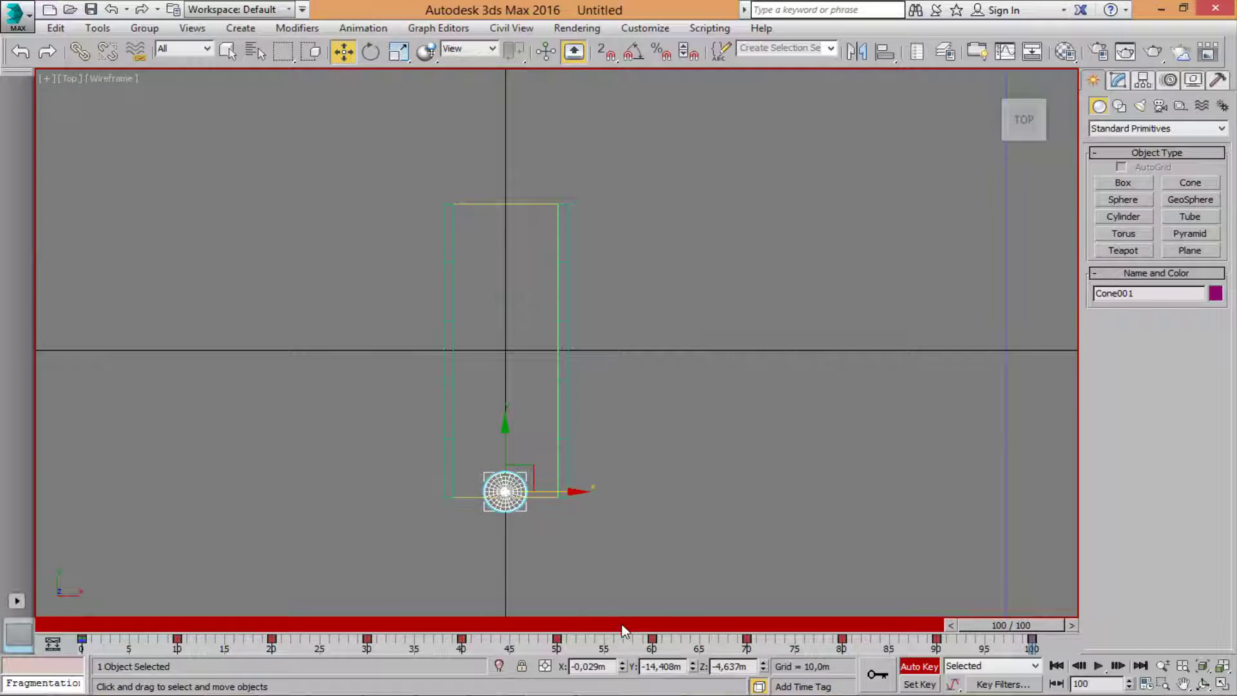
# Turn off Auto Key and scrub the cone's animation from frame 100 back to frame 0 in the Perspective view.
pyautogui.moveTo(474, 397); pyautogui.dragTo(475, 397, button='middle')
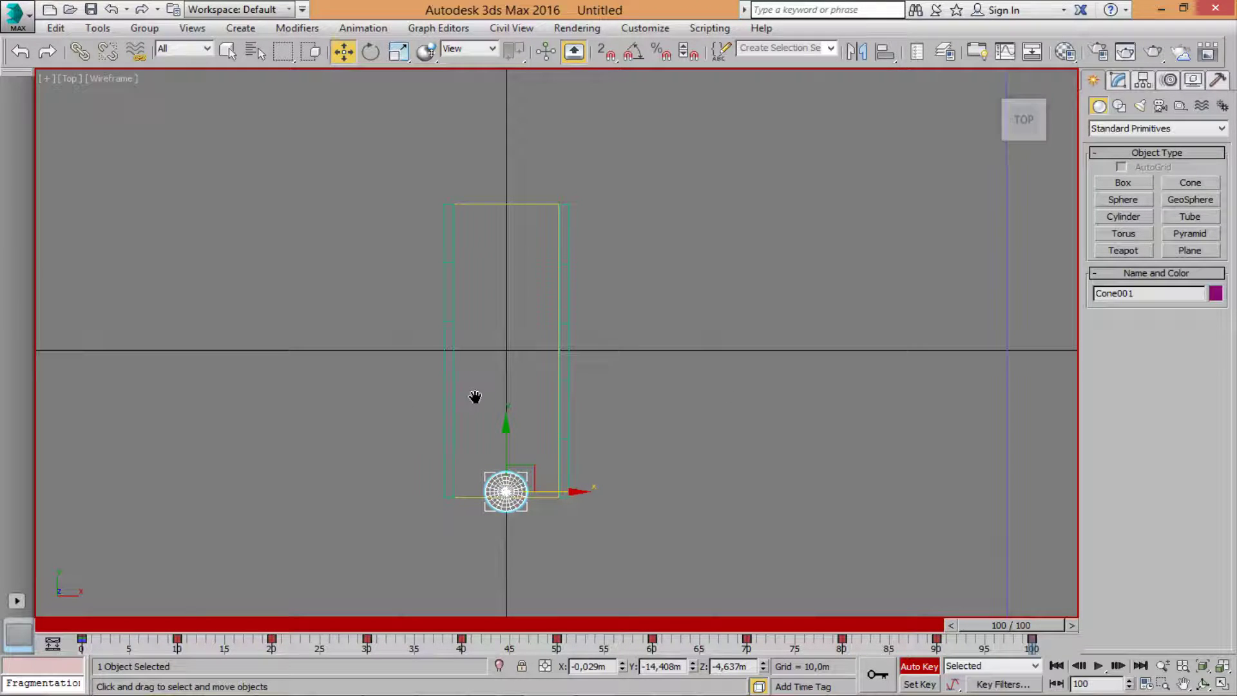
pyautogui.click(919, 666)
pyautogui.click(1222, 683)
pyautogui.moveTo(864, 530); pyautogui.dragTo(674, 418, button='middle')
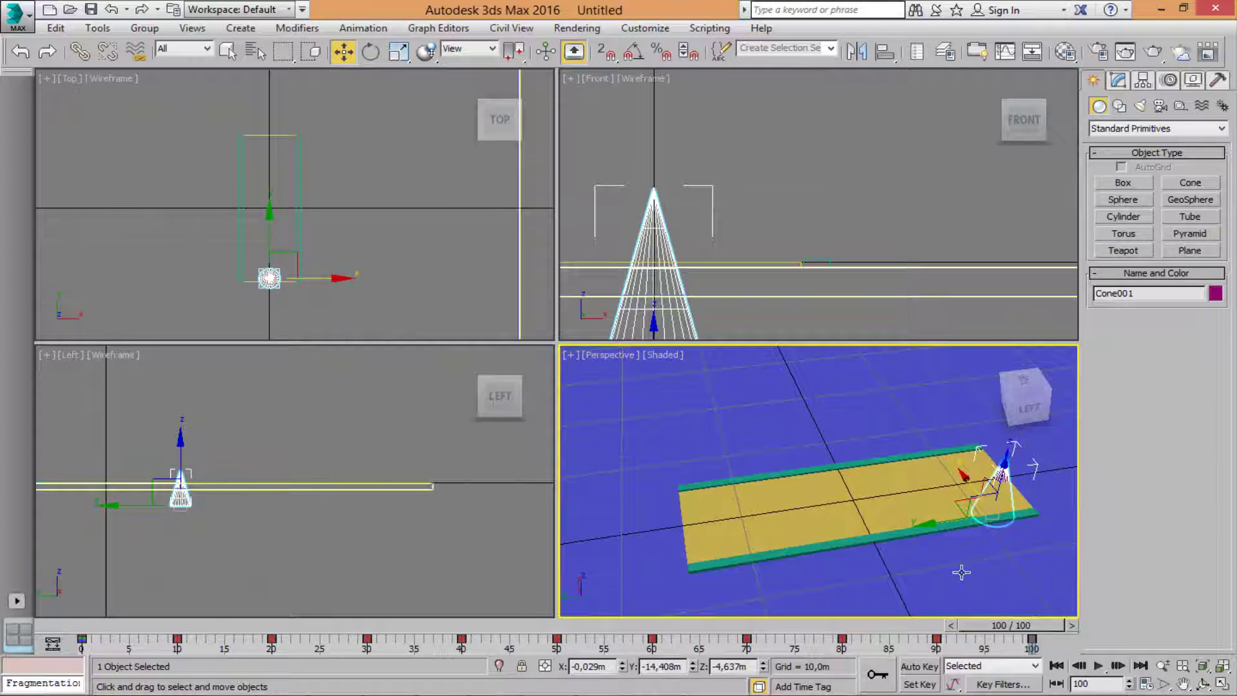
pyautogui.hotkey('alt', 'w')
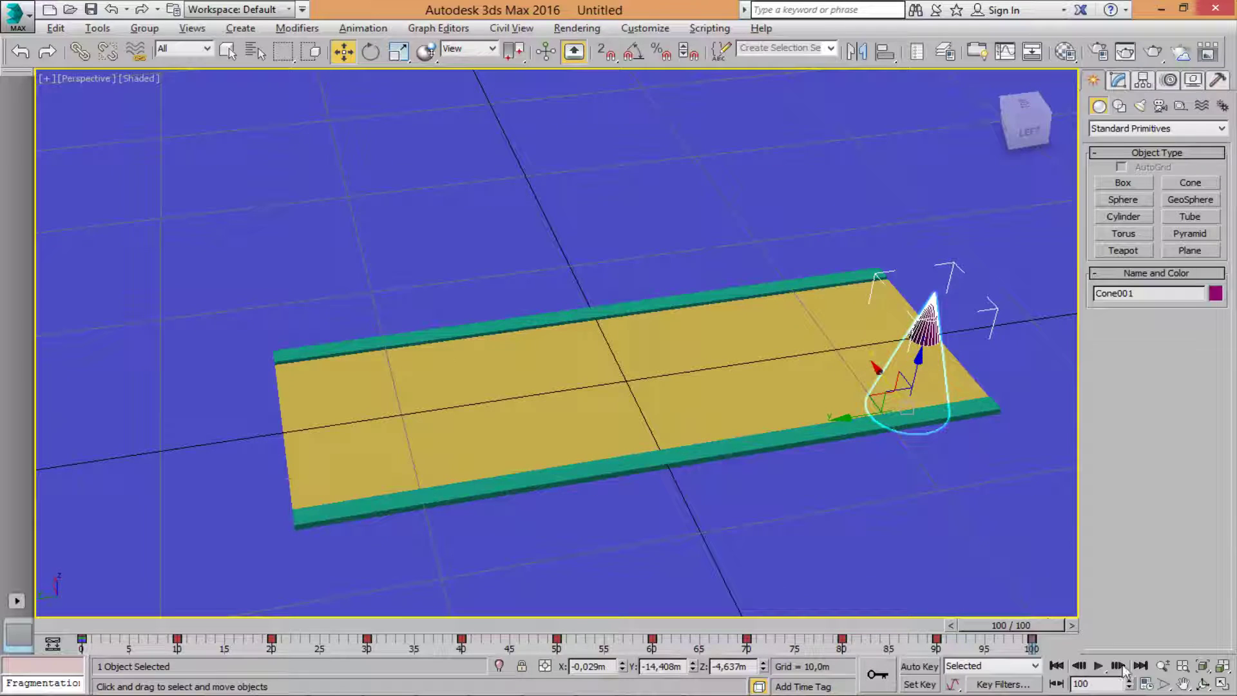
pyautogui.click(1204, 684)
pyautogui.moveTo(582, 367); pyautogui.dragTo(616, 380)
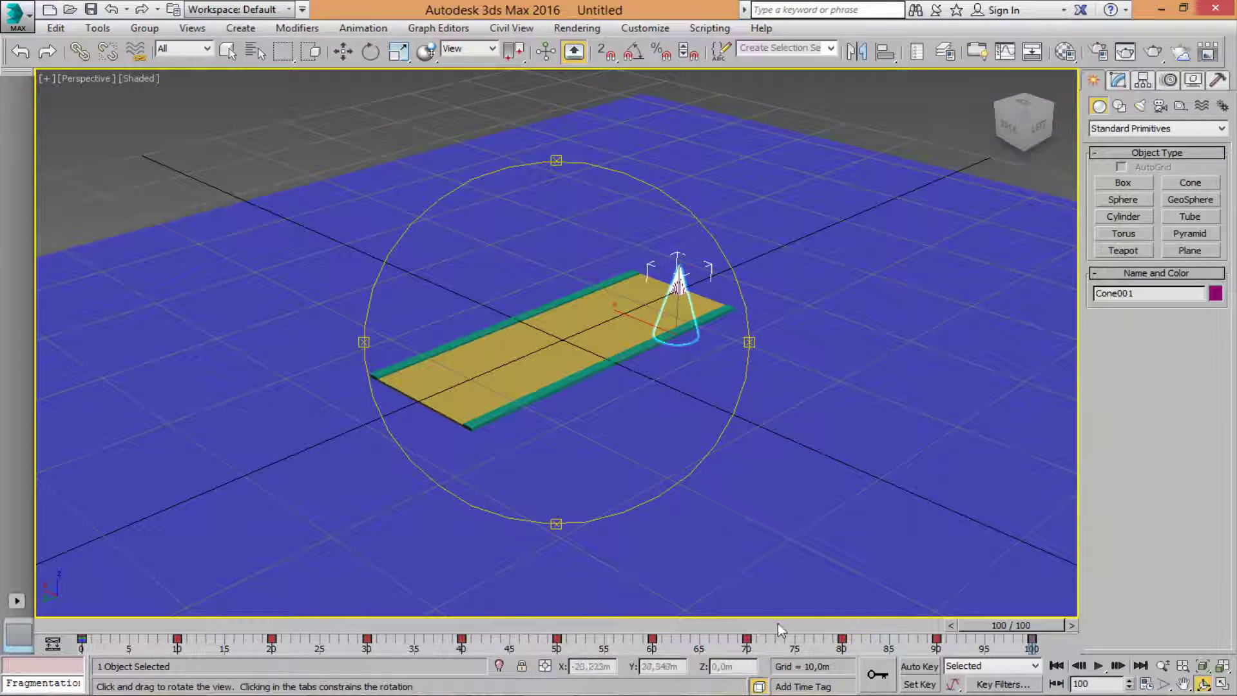
pyautogui.moveTo(1021, 625); pyautogui.dragTo(52, 593)
pyautogui.moveTo(503, 464); pyautogui.dragTo(530, 478, button='middle')
pyautogui.scroll(3, 566, 464)
pyautogui.moveTo(134, 628); pyautogui.dragTo(129, 683)
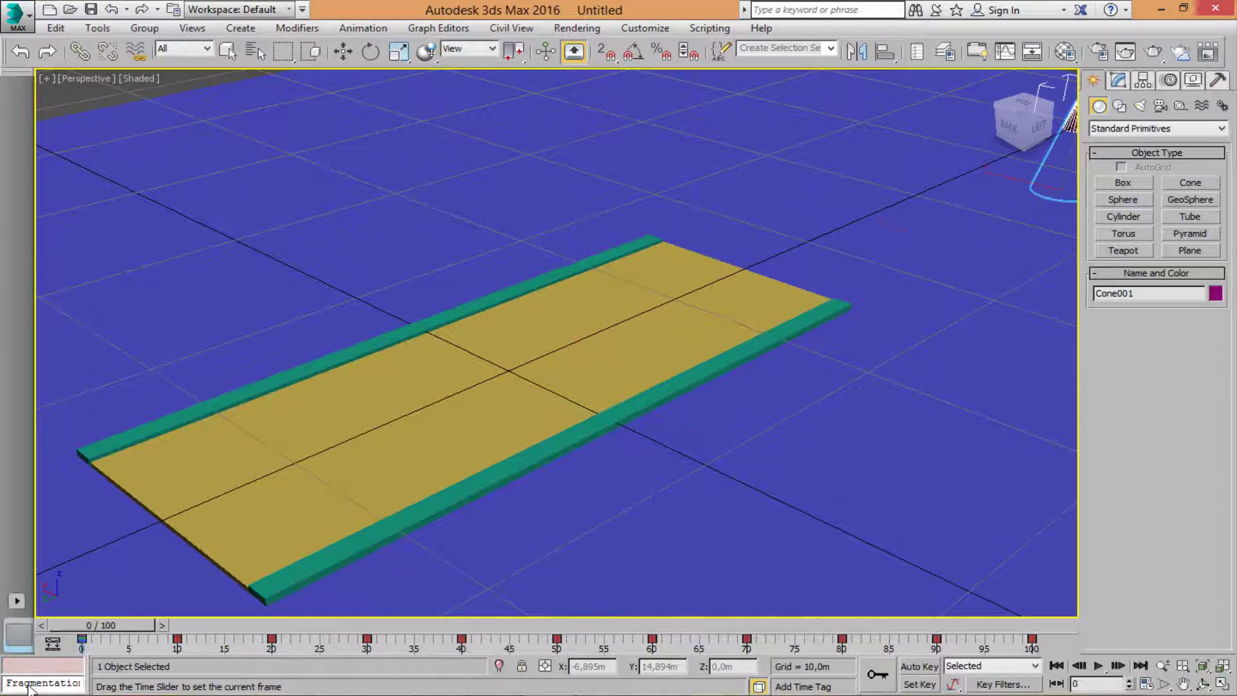
# Switch the object creation category to RayFire and open the RayFire floater beside the road.
pyautogui.hotkey('ctrl', 'r')
pyautogui.moveTo(581, 505); pyautogui.dragTo(634, 481)
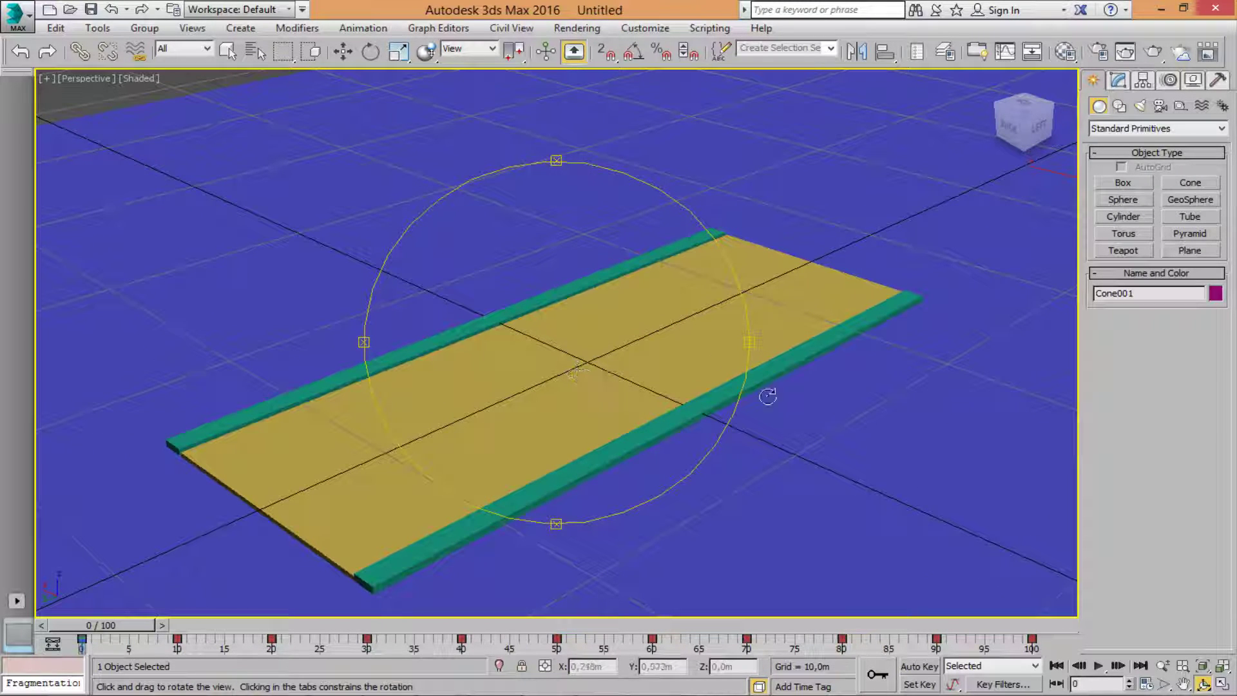
pyautogui.click(1135, 131)
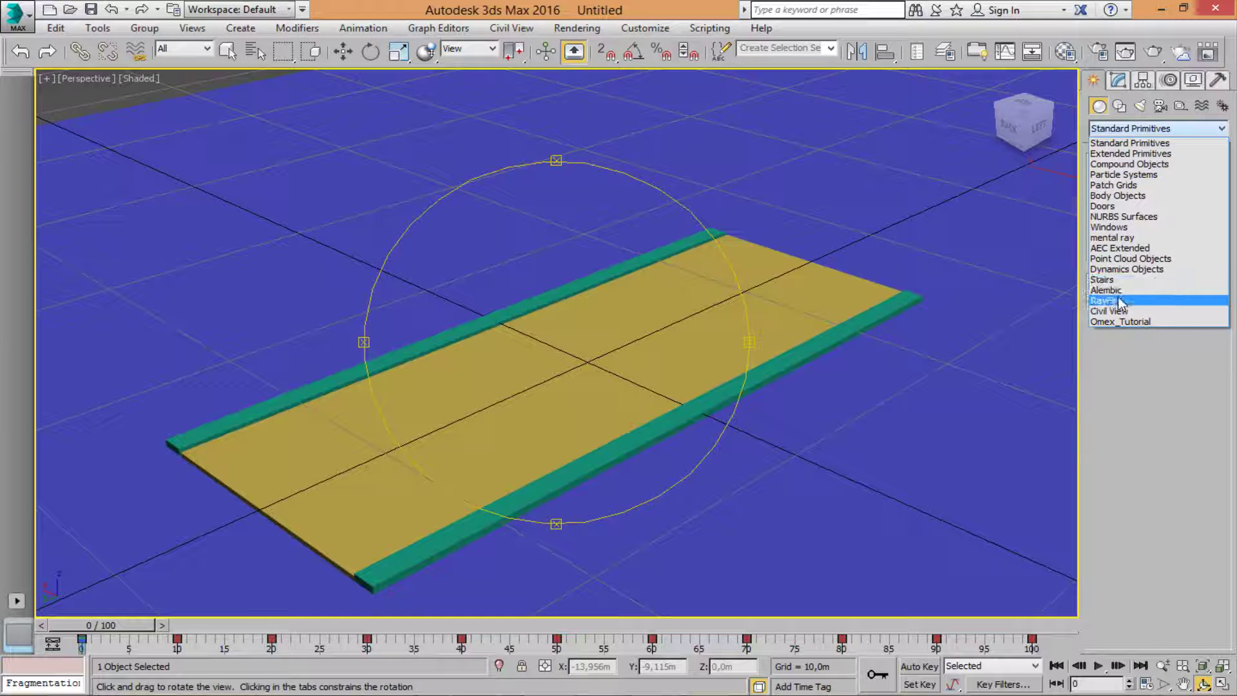
pyautogui.click(1089, 334)
pyautogui.click(1129, 200)
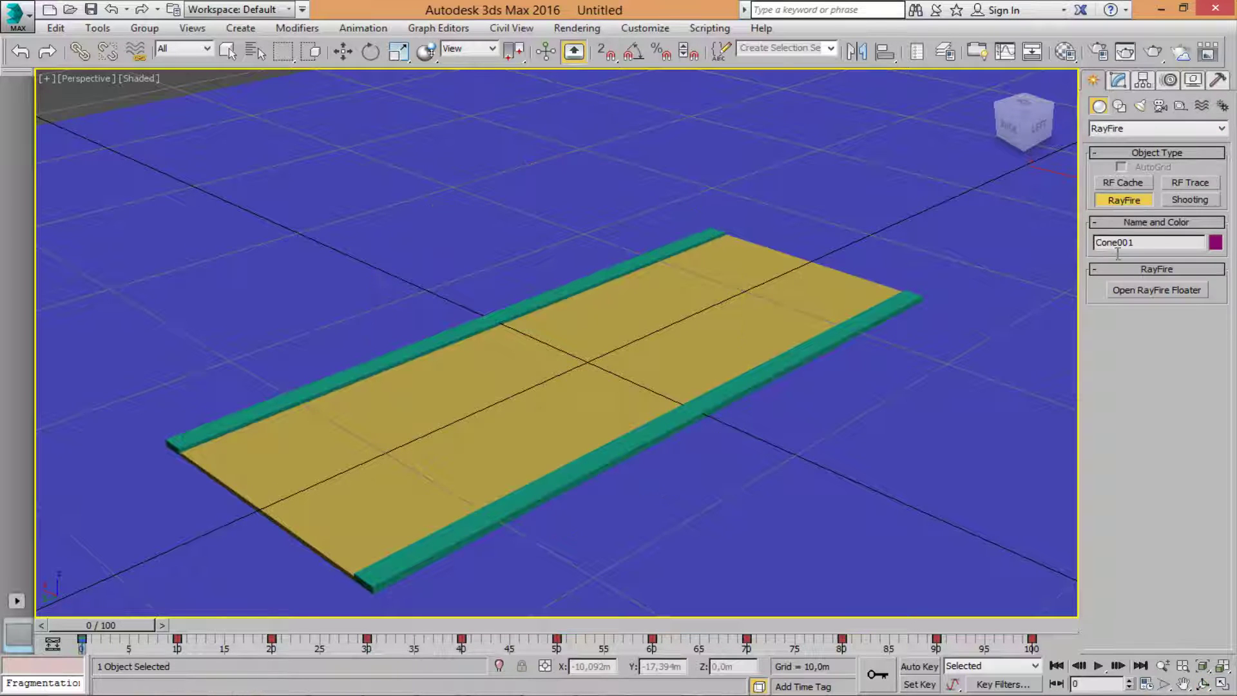
pyautogui.click(1126, 291)
pyautogui.moveTo(285, 136); pyautogui.dragTo(159, 91)
# Select the yellow road box and add it to RayFire's Dynamic / Impact Objects.
pyautogui.moveTo(452, 378); pyautogui.dragTo(571, 380, button='middle')
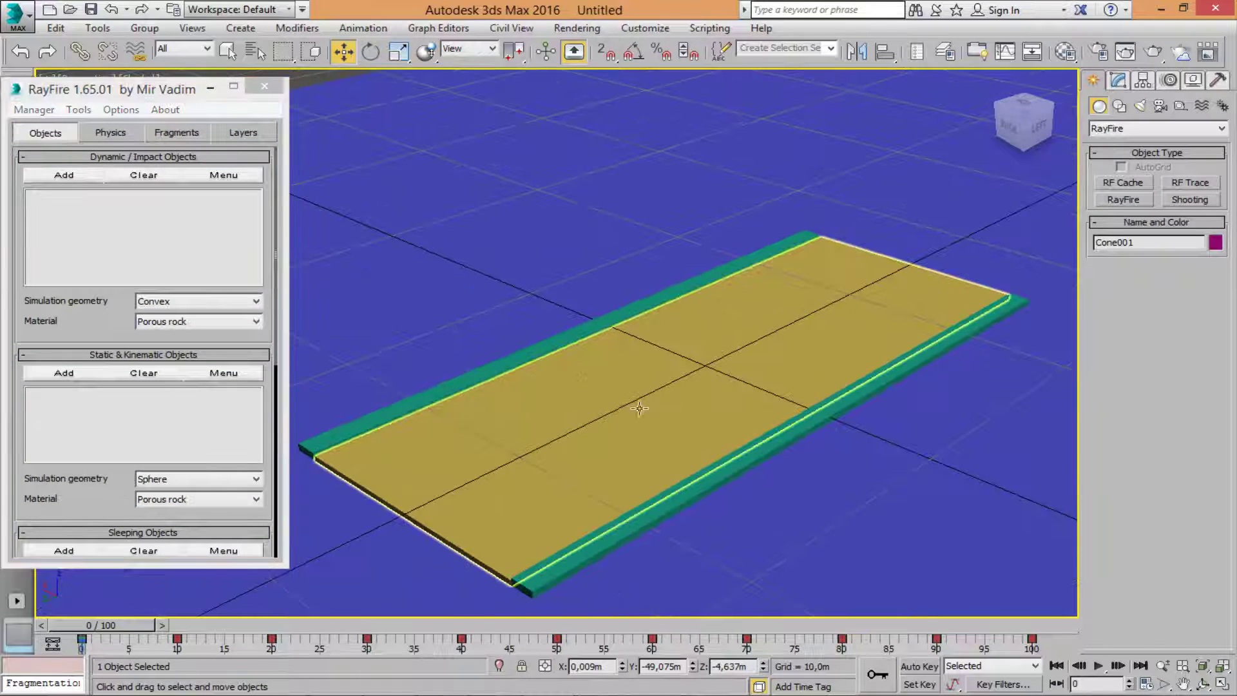
pyautogui.scroll(-4, 636, 409)
pyautogui.click(643, 407)
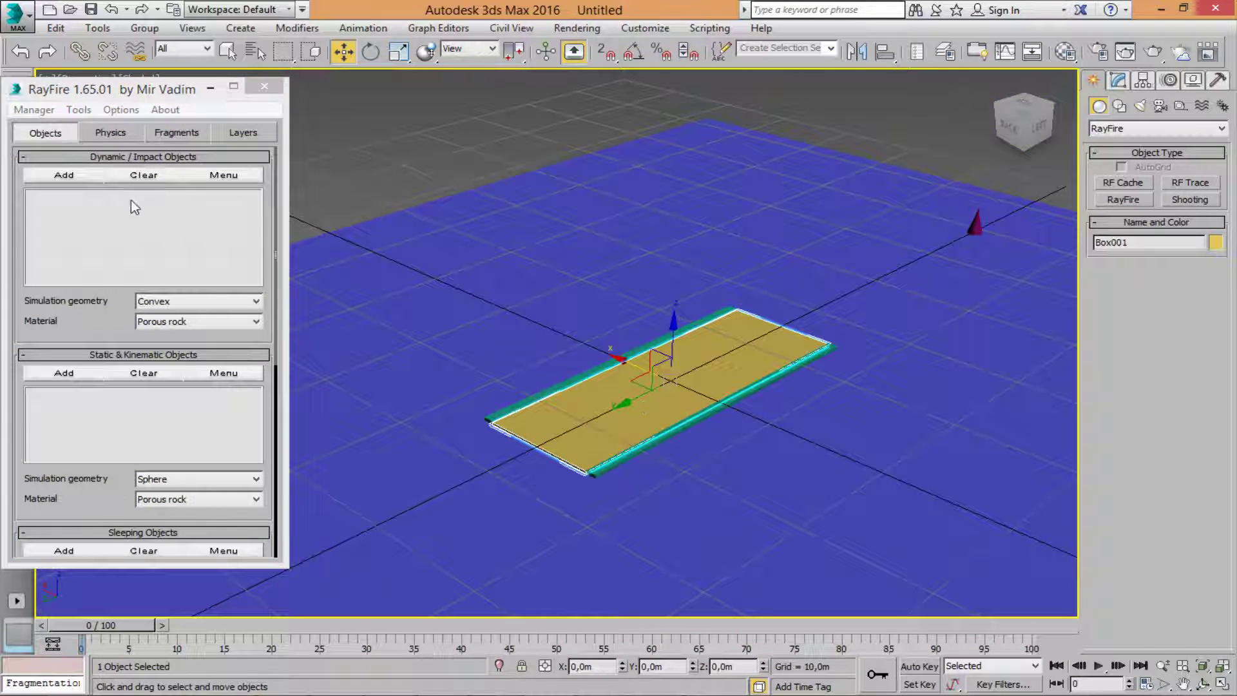
pyautogui.click(69, 179)
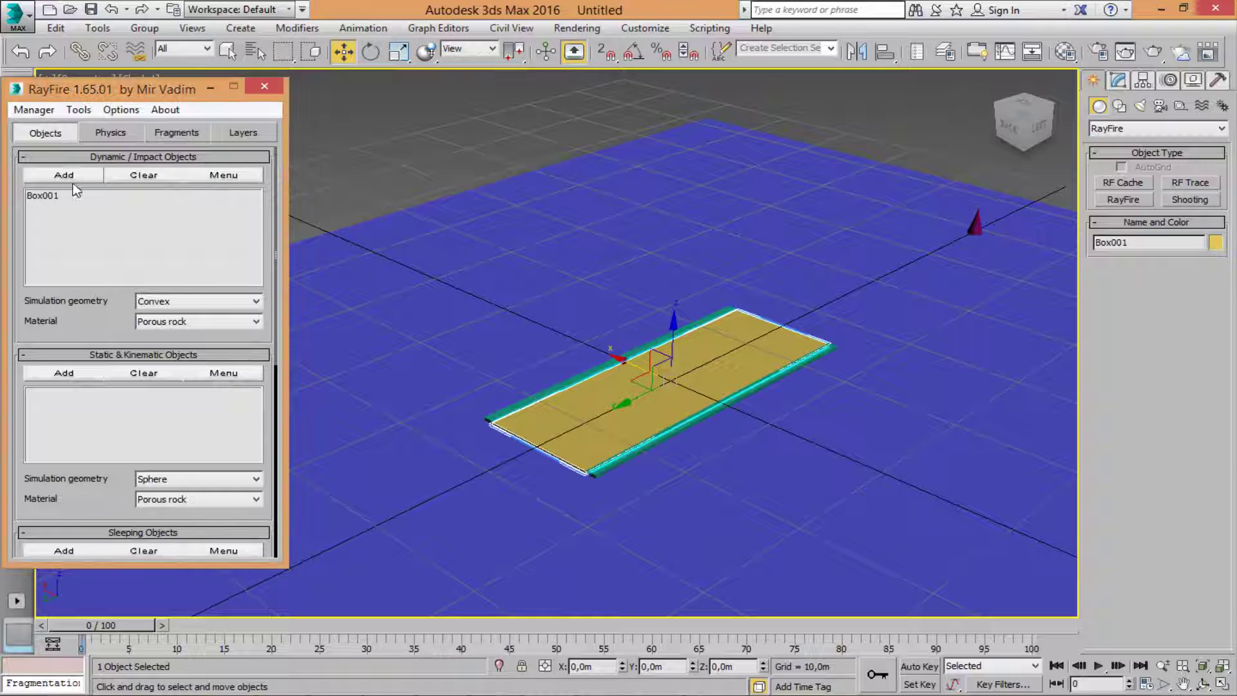
# Select the cone, the blue ground box and the first three green edge boxes along the road's far side.
pyautogui.moveTo(580, 500); pyautogui.dragTo(636, 509, button='middle')
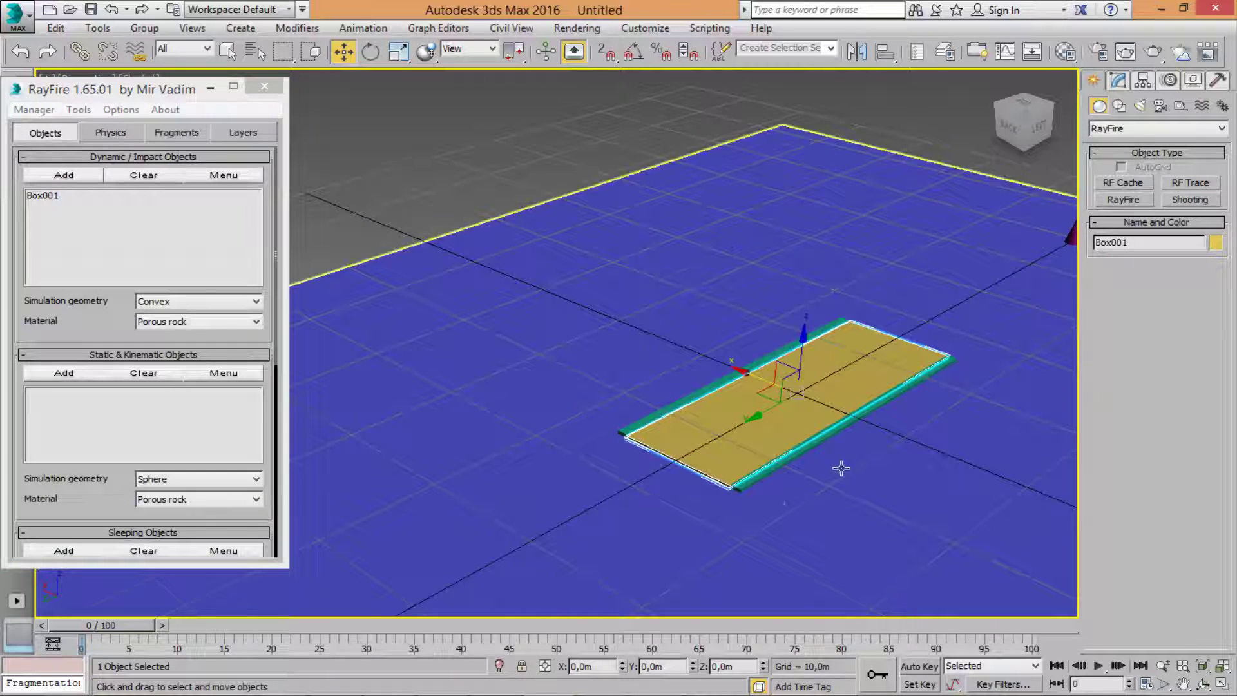
pyautogui.moveTo(920, 435); pyautogui.dragTo(804, 459, button='middle')
pyautogui.click(997, 261)
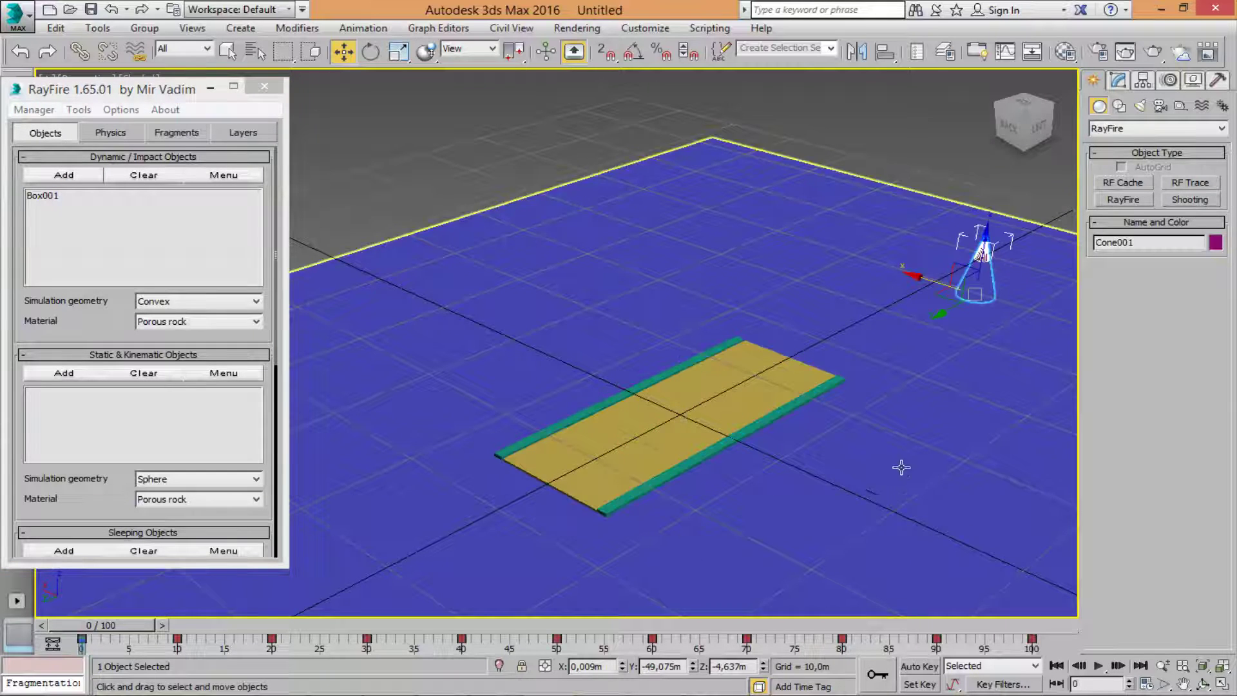
pyautogui.keyDown('ctrl'); pyautogui.click(900, 478); pyautogui.keyUp('ctrl')
pyautogui.scroll(3, 491, 478)
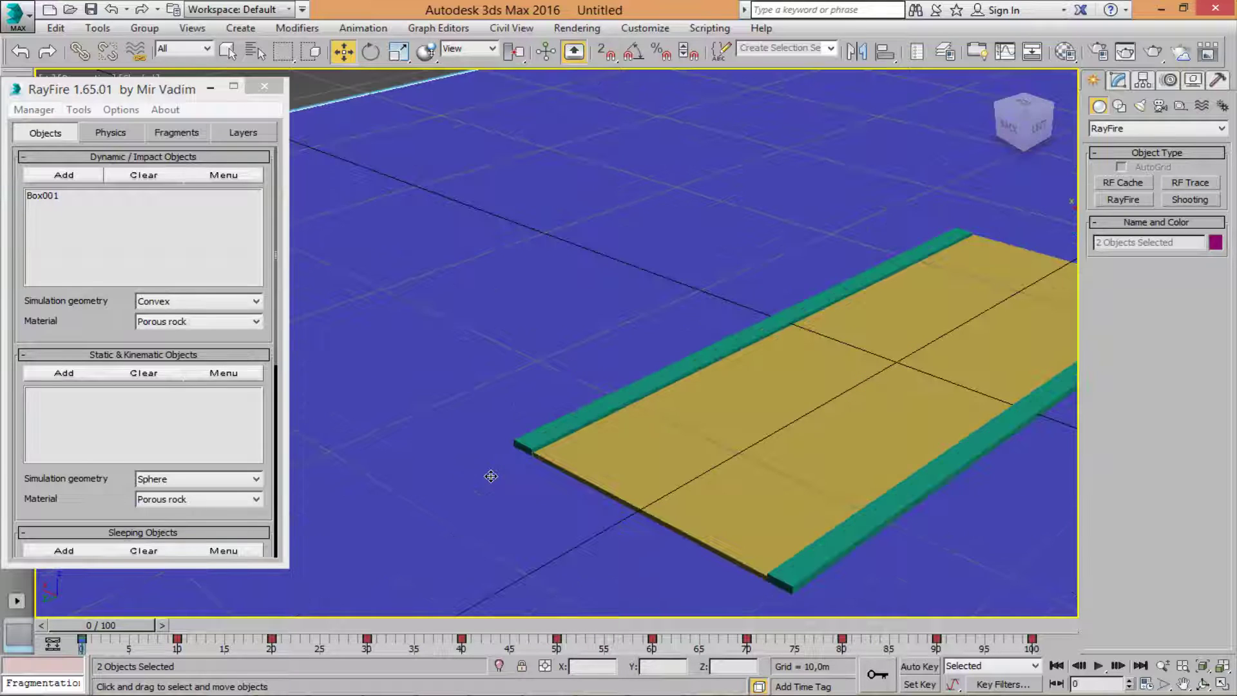
pyautogui.keyDown('ctrl'); pyautogui.click(559, 436); pyautogui.keyUp('ctrl')
pyautogui.keyDown('ctrl'); pyautogui.click(677, 380); pyautogui.keyUp('ctrl')
pyautogui.keyDown('ctrl'); pyautogui.click(786, 322); pyautogui.keyUp('ctrl')
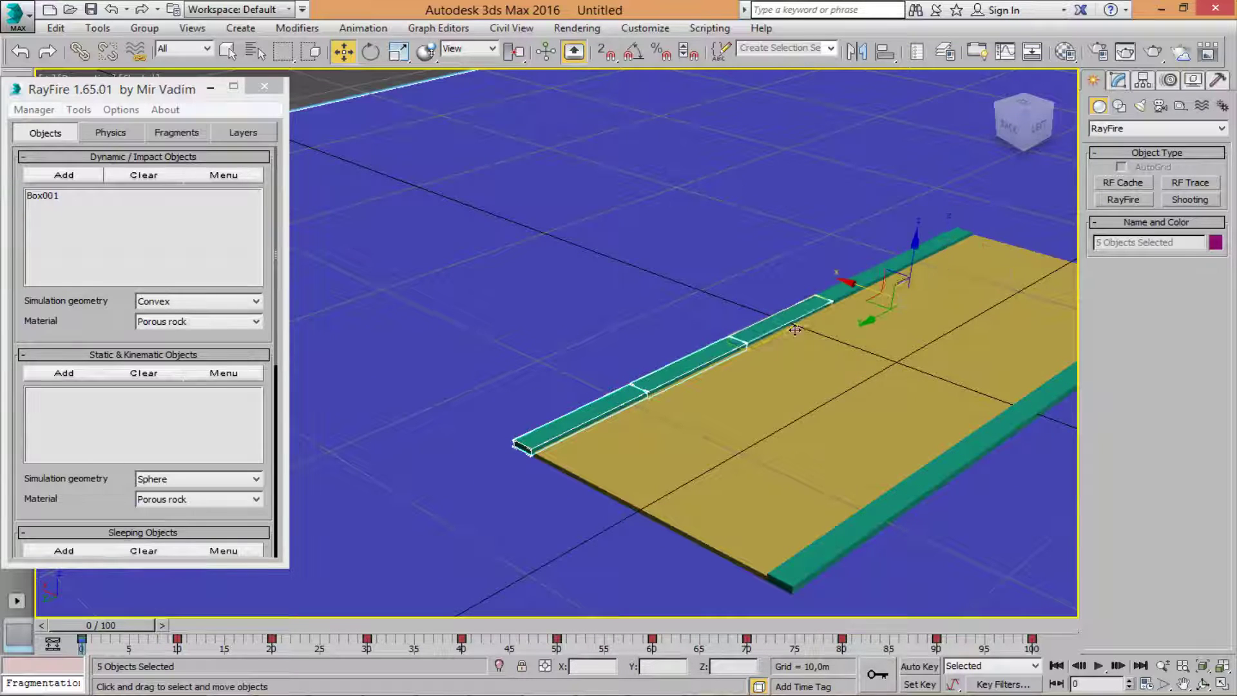
# Undo the last edge box pick and extend the selection with the two remaining far-side edge boxes using the Select Object tool.
pyautogui.keyDown('ctrl'); pyautogui.click(947, 256); pyautogui.keyUp('ctrl')
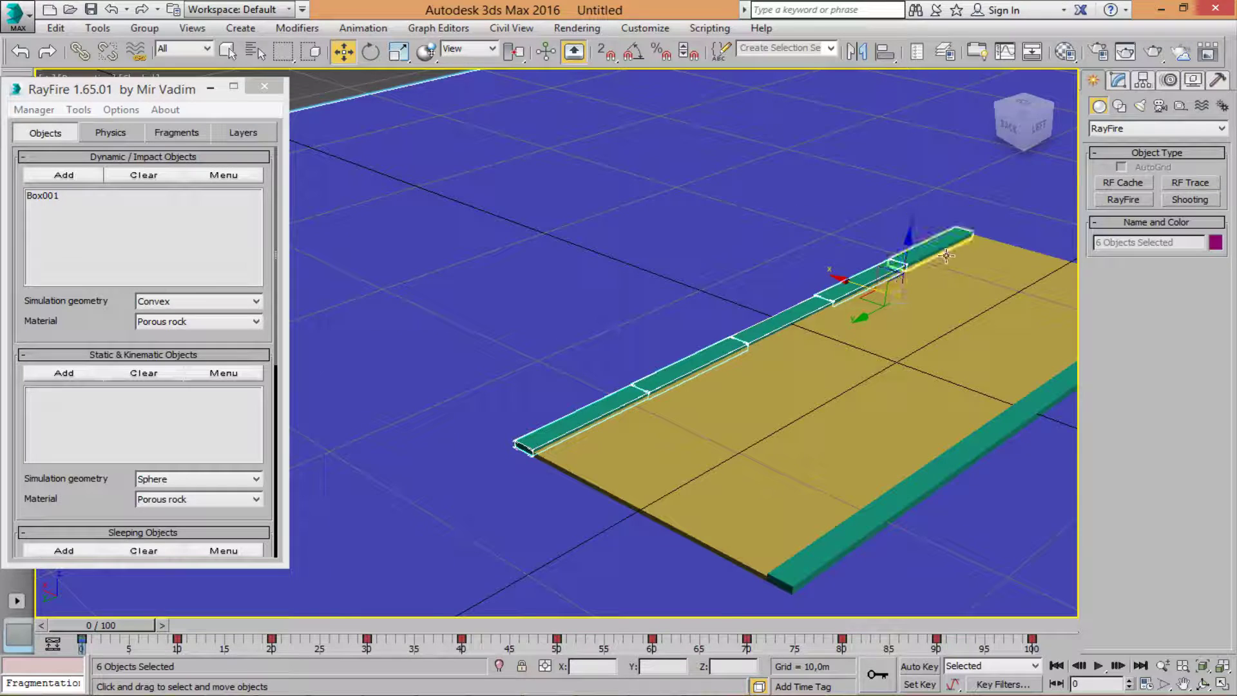
pyautogui.click(112, 10)
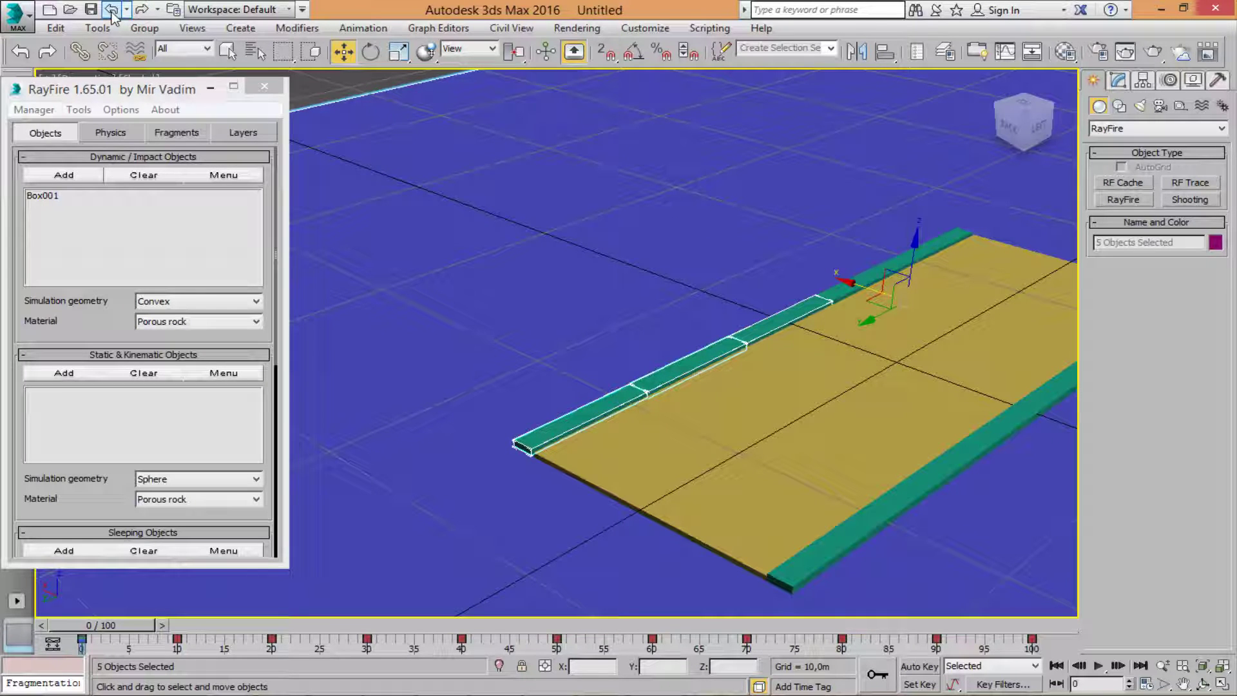
pyautogui.click(228, 51)
pyautogui.keyDown('ctrl'); pyautogui.click(863, 273); pyautogui.keyUp('ctrl')
pyautogui.keyDown('ctrl'); pyautogui.click(935, 248); pyautogui.keyUp('ctrl')
# Extend the selection with the five near-side edge boxes and add all selected objects to RayFire's Static & Kinematic Objects.
pyautogui.keyDown('ctrl'); pyautogui.click(841, 570); pyautogui.keyUp('ctrl')
pyautogui.keyDown('ctrl'); pyautogui.click(938, 474); pyautogui.keyUp('ctrl')
pyautogui.keyDown('ctrl'); pyautogui.click(1022, 416); pyautogui.keyUp('ctrl')
pyautogui.moveTo(1027, 436); pyautogui.dragTo(816, 477, button='middle')
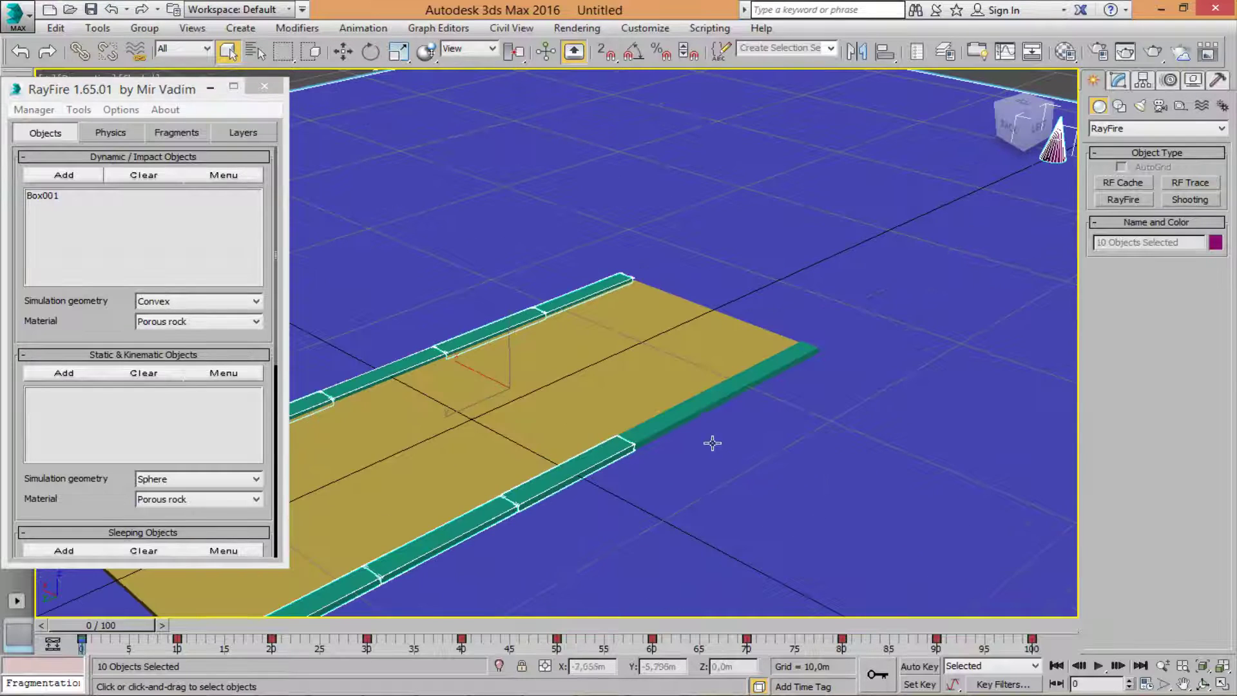
pyautogui.keyDown('ctrl'); pyautogui.click(696, 429); pyautogui.keyUp('ctrl')
pyautogui.scroll(-3, 751, 420)
pyautogui.moveTo(642, 460); pyautogui.dragTo(760, 425, button='middle')
pyautogui.click(64, 373)
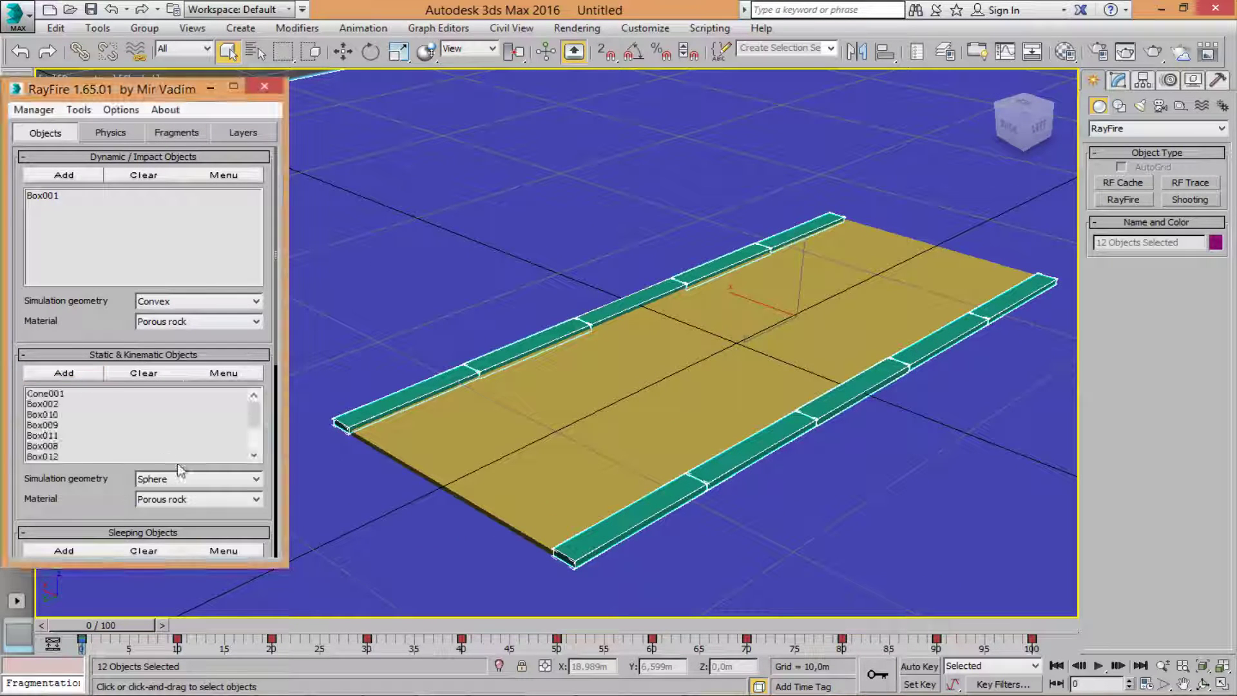
# Fragment the road box with the Slice - Bricks type, using a width and height of 1,0 m.
pyautogui.click(174, 133)
pyautogui.moveTo(161, 91); pyautogui.dragTo(213, 131)
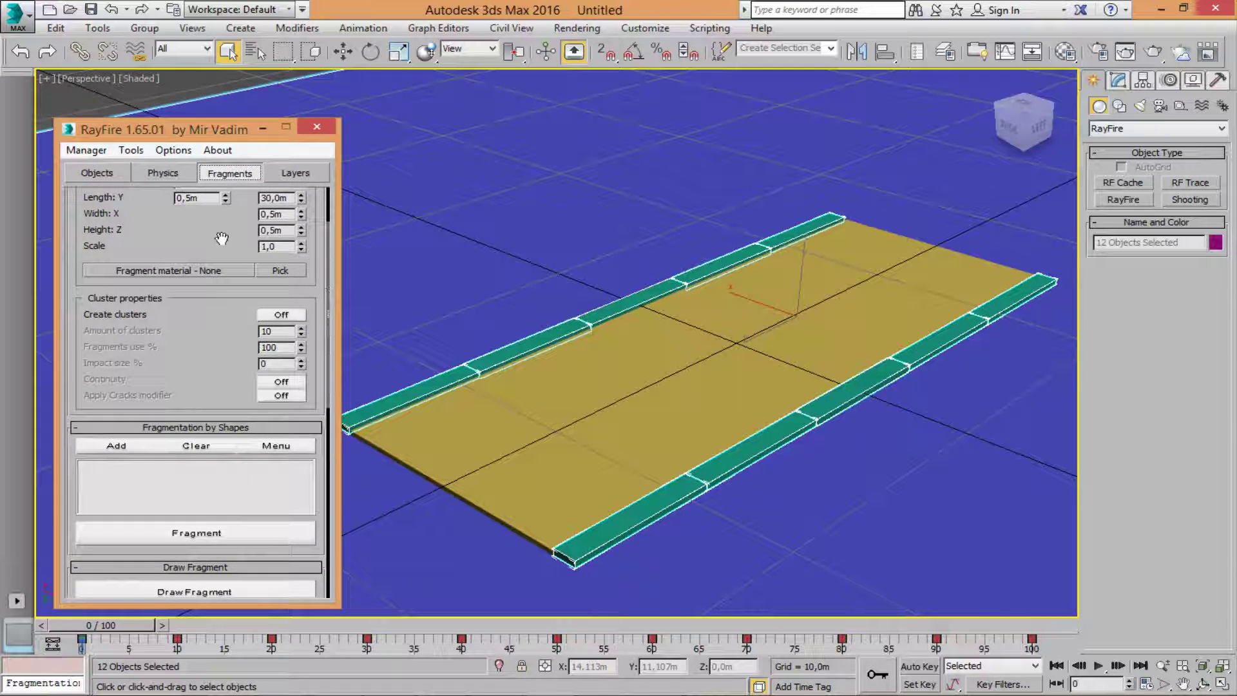
pyautogui.moveTo(221, 238); pyautogui.dragTo(221, 420)
pyautogui.click(277, 258)
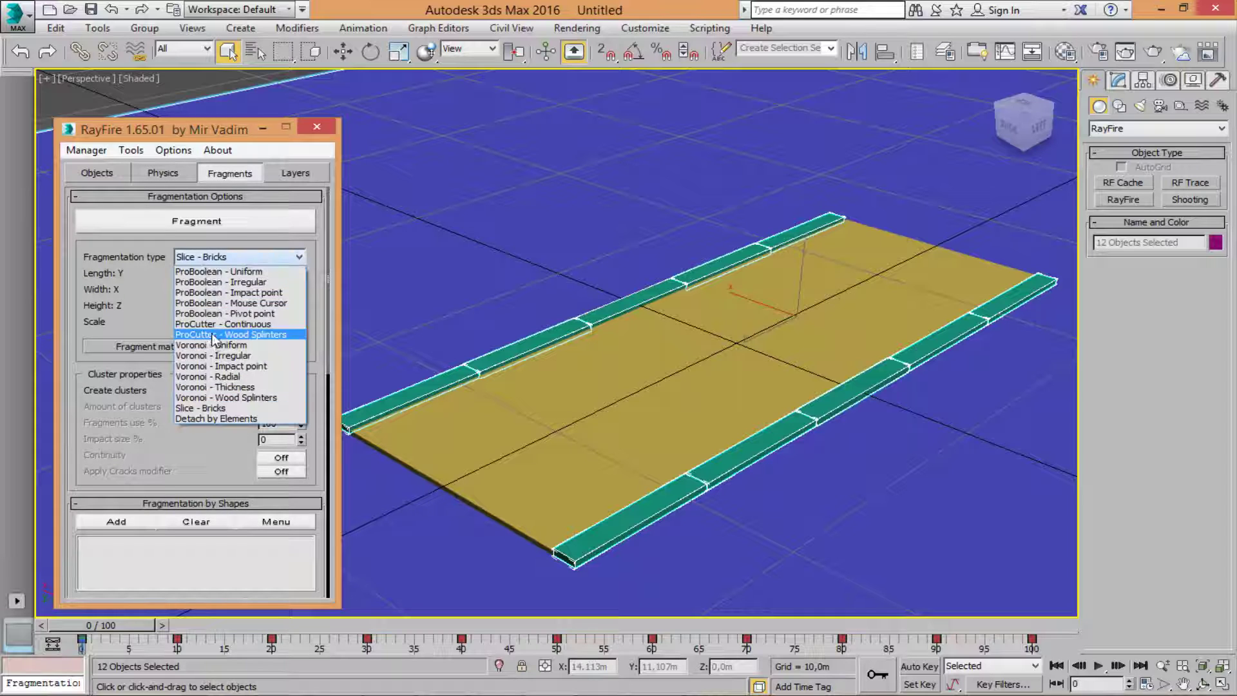
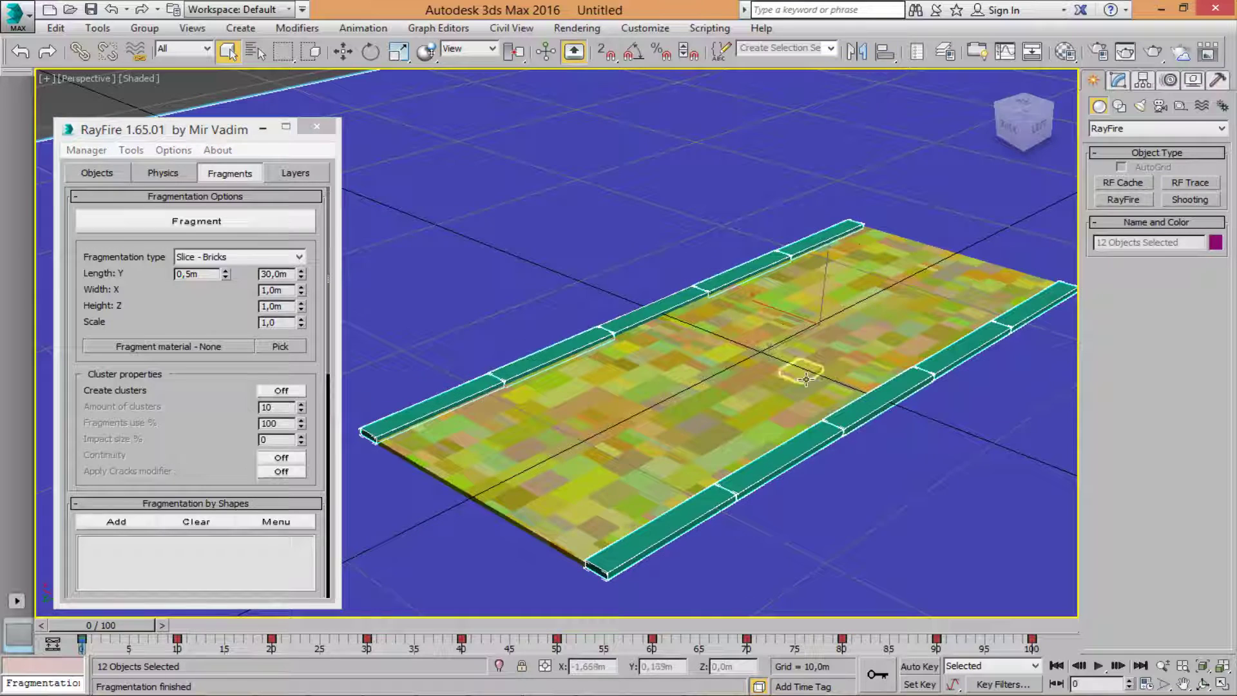
pyautogui.moveTo(815, 383); pyautogui.dragTo(763, 357, button='middle')
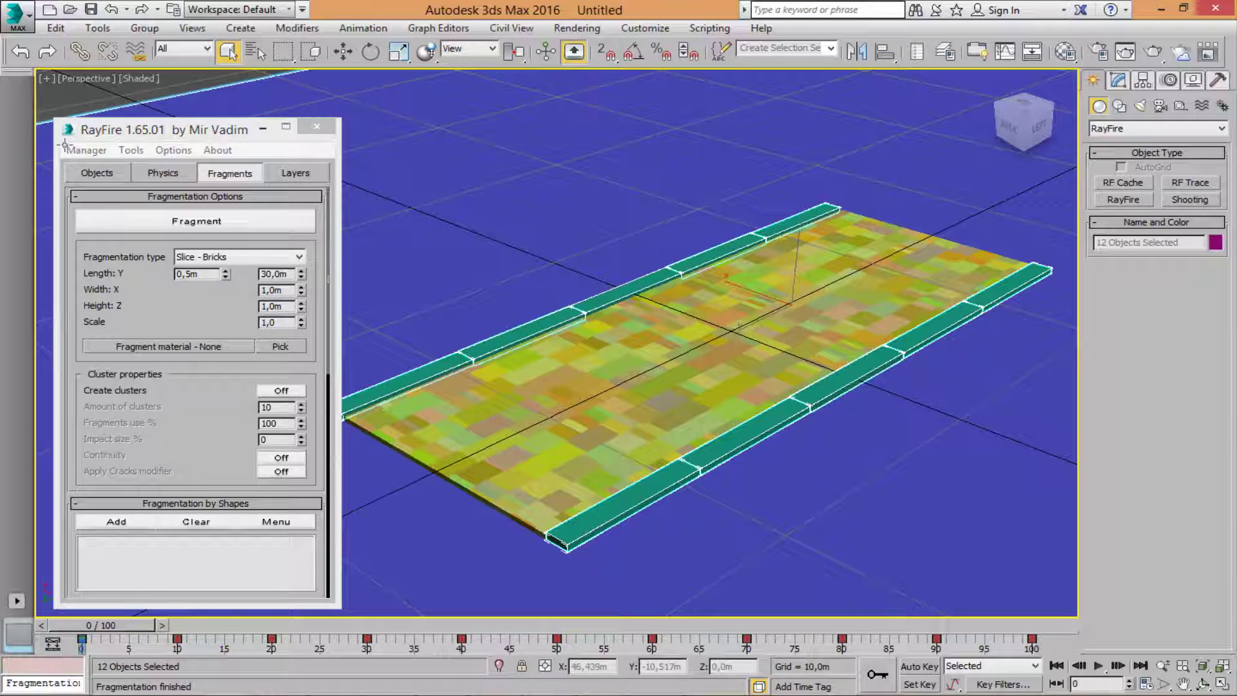
# Select all road fragments from the Dynamic / Impact Objects and apply an Edit Poly modifier to them.
pyautogui.click(98, 172)
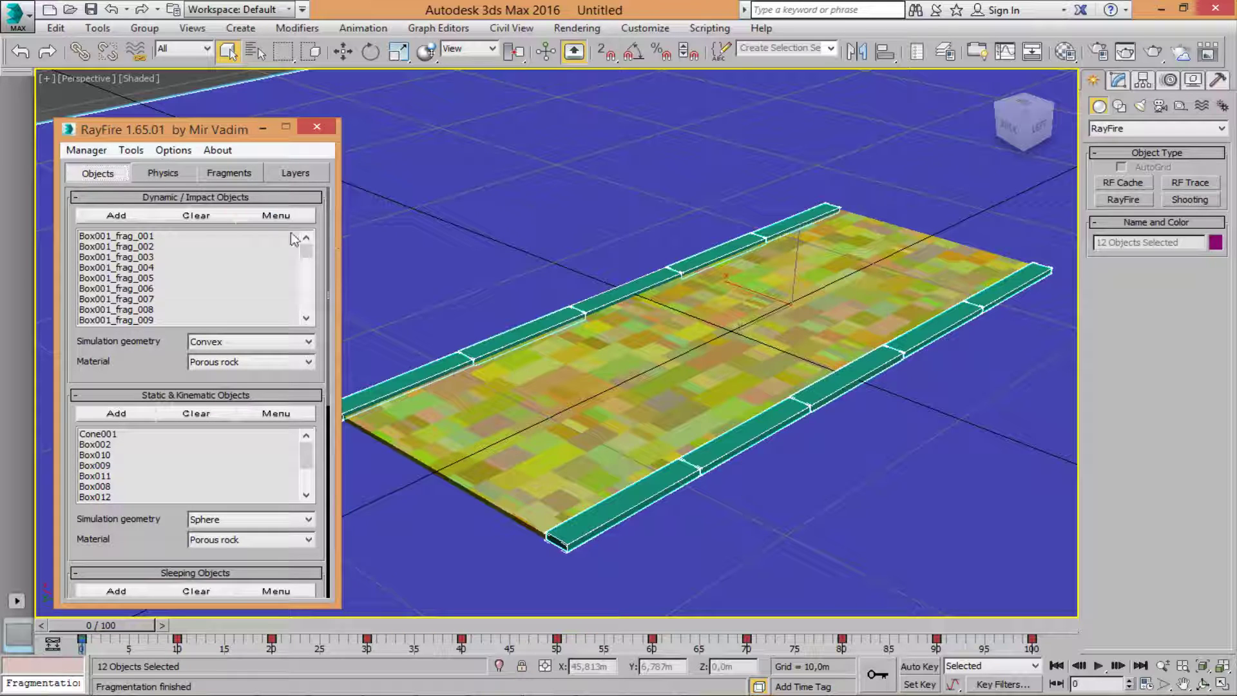
pyautogui.click(284, 217)
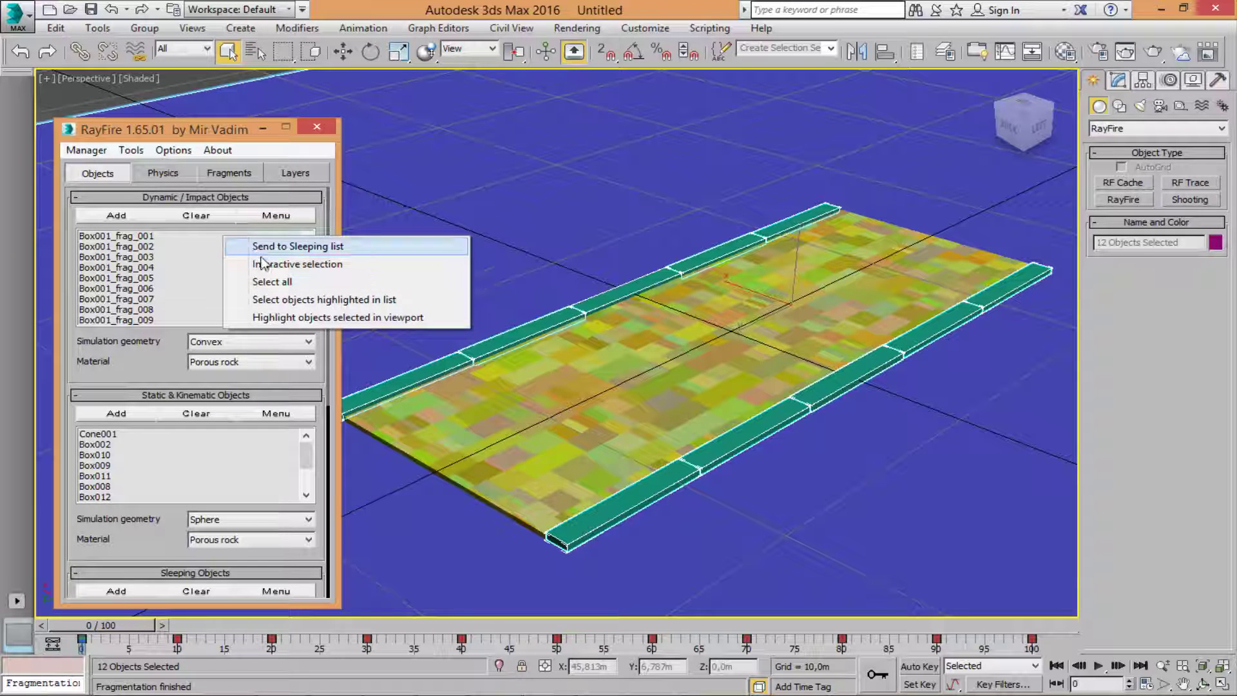
pyautogui.click(274, 281)
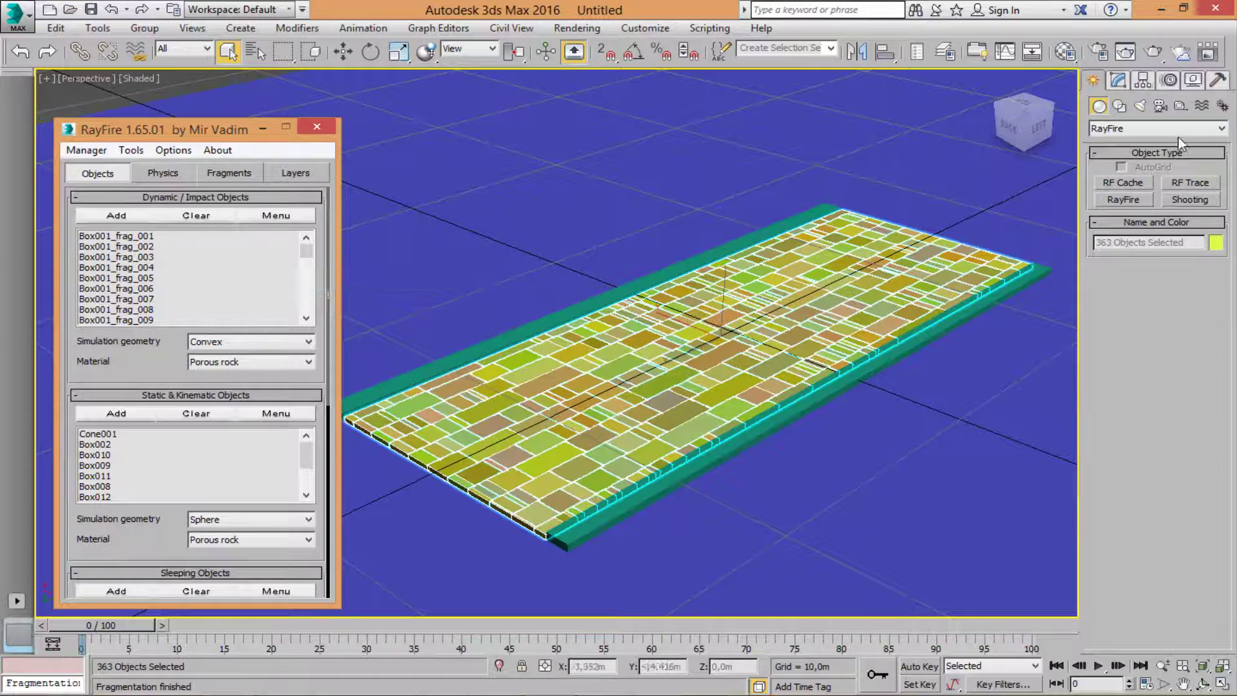
pyautogui.click(1119, 81)
pyautogui.click(1222, 125)
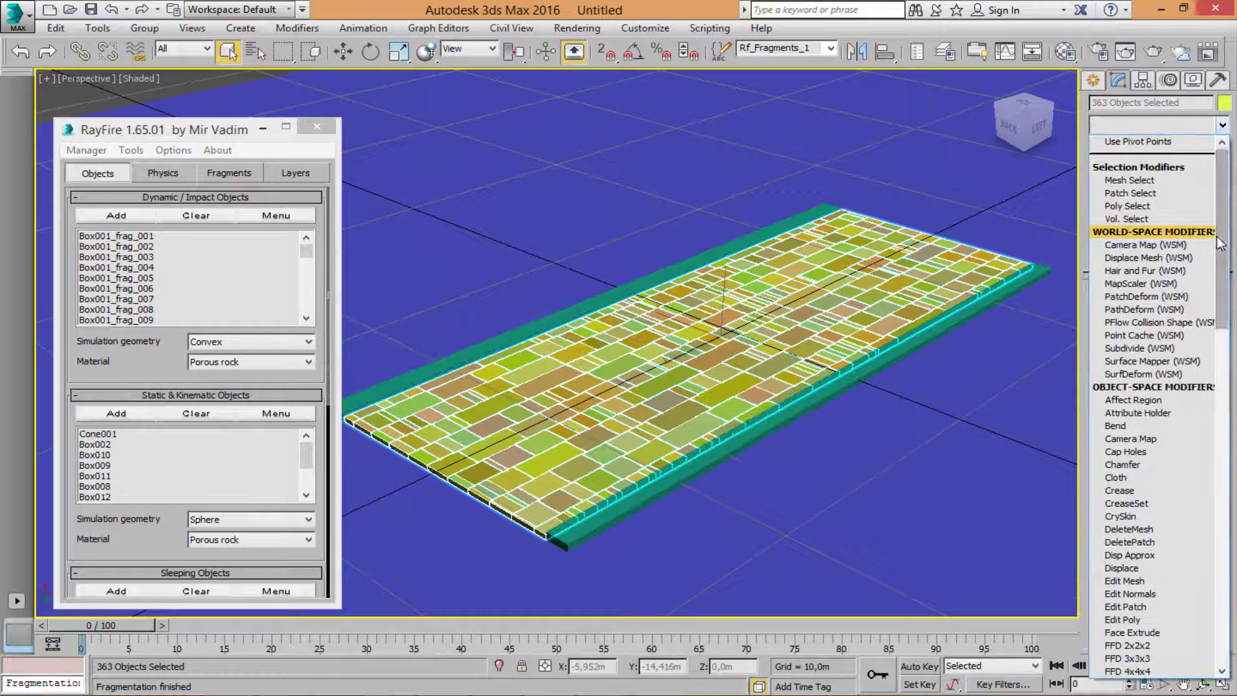
pyautogui.moveTo(1222, 245); pyautogui.dragTo(1231, 335)
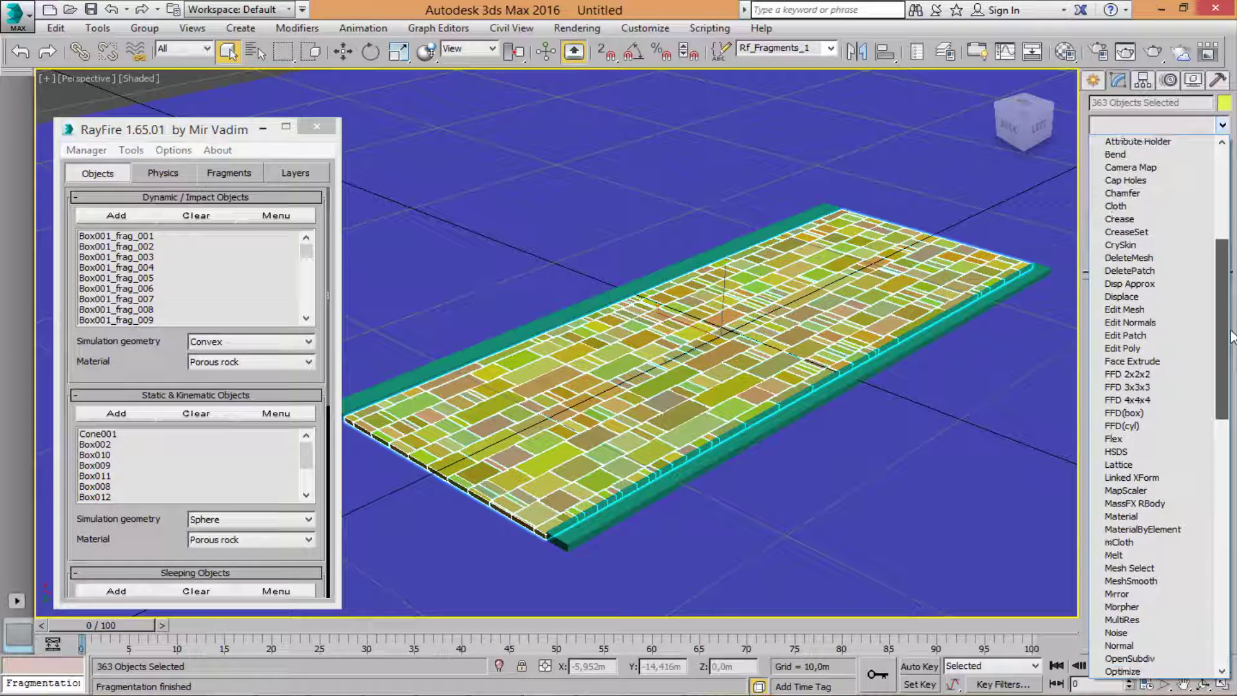
pyautogui.click(1151, 348)
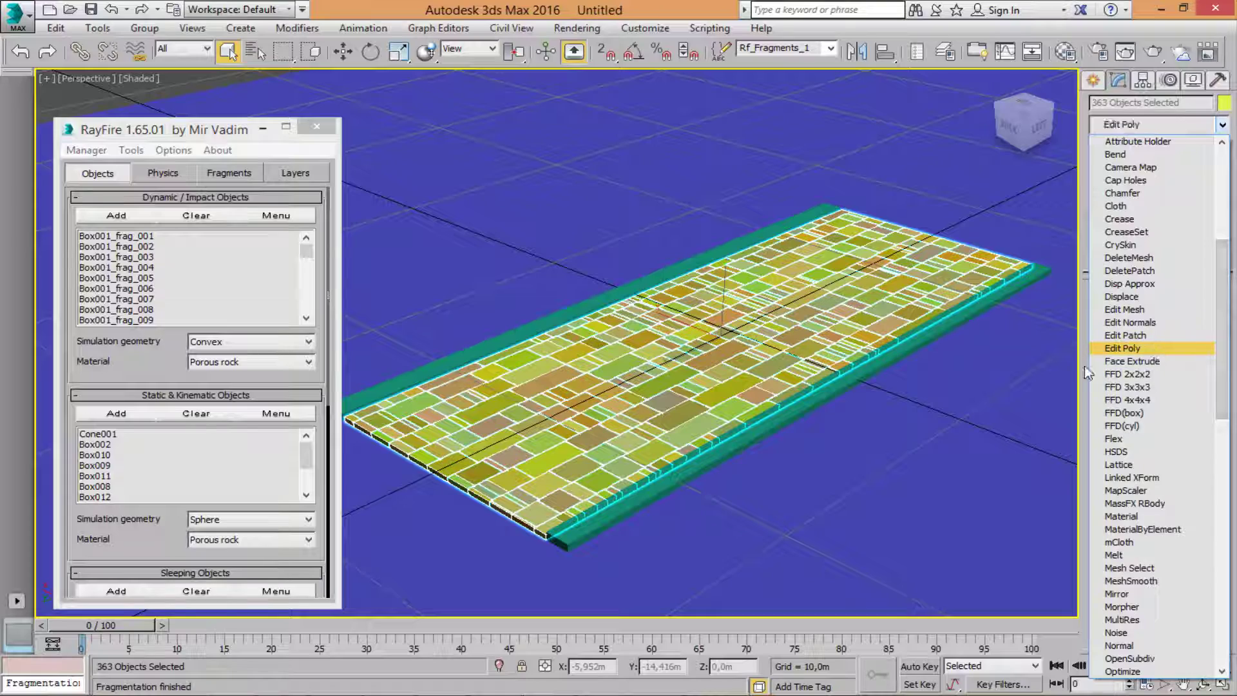
# Enter the Edge level of the fragments' Edit Poly modifier and select all of their edges.
pyautogui.moveTo(852, 376); pyautogui.dragTo(822, 409, button='middle')
pyautogui.scroll(3, 685, 410)
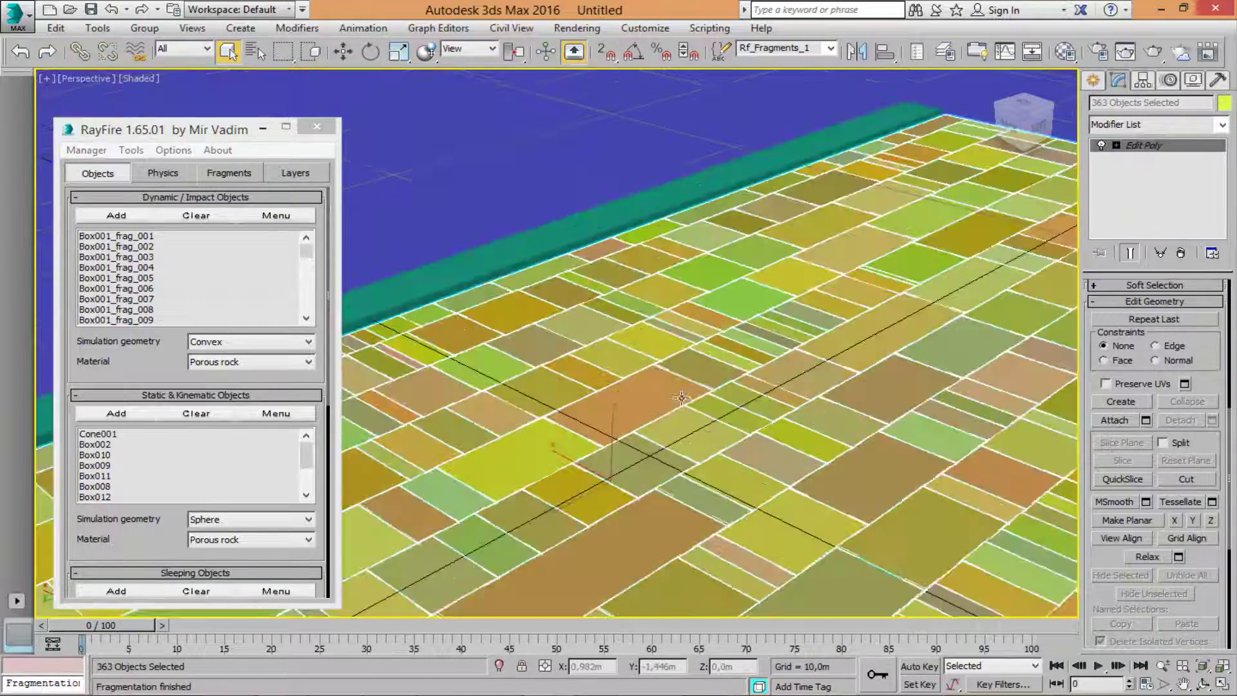
pyautogui.scroll(-3, 685, 410)
pyautogui.scroll(3, 685, 410)
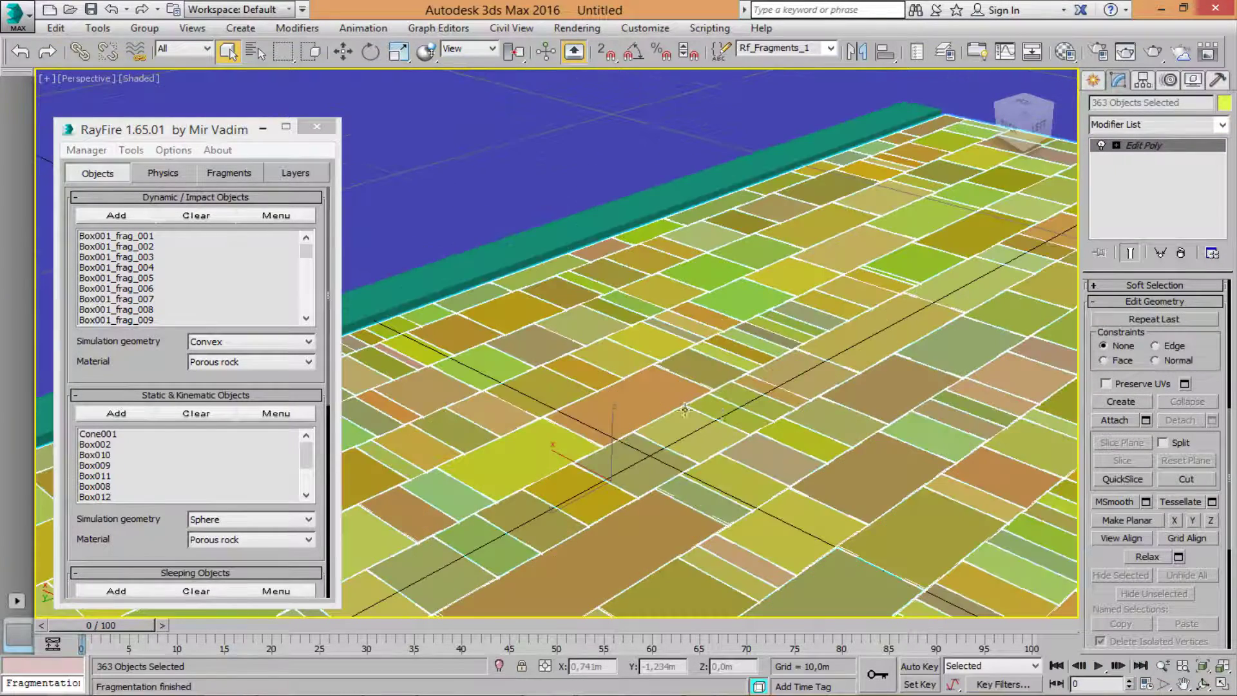
pyautogui.click(1203, 685)
pyautogui.moveTo(713, 423)
pyautogui.mouseDown()
pyautogui.moveTo(641, 400)
pyautogui.moveTo(676, 428)
pyautogui.moveTo(707, 431)
pyautogui.mouseUp()
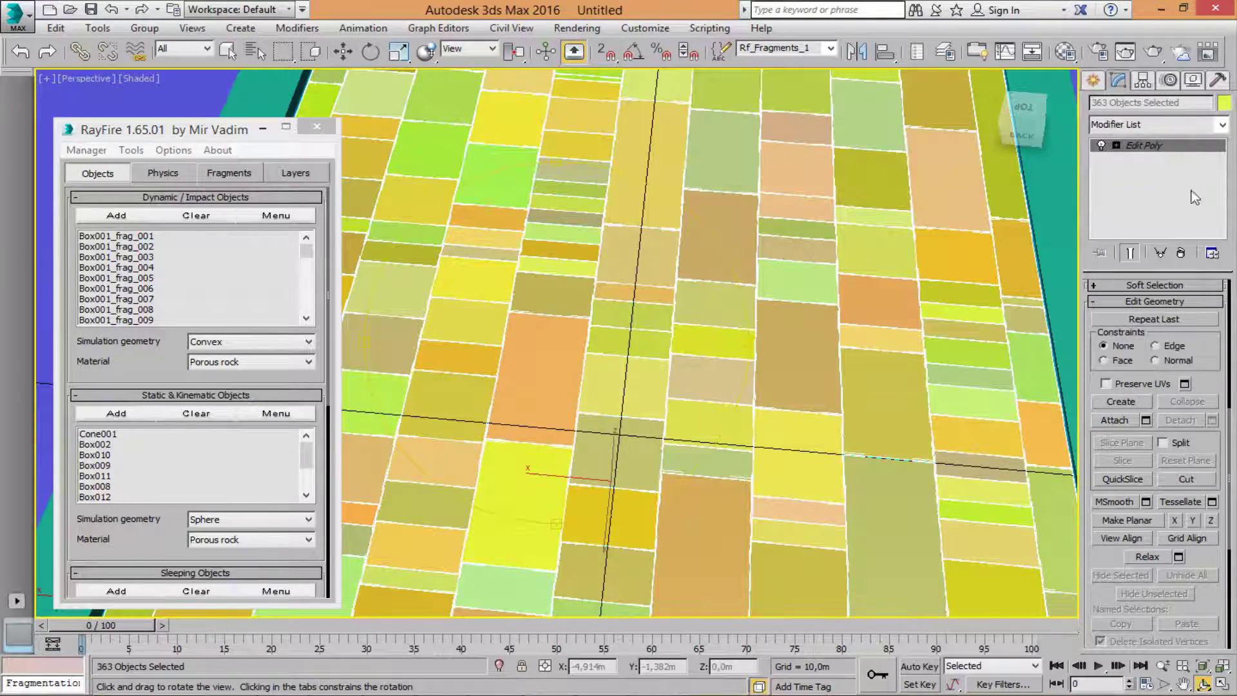
pyautogui.click(1116, 146)
pyautogui.click(1145, 171)
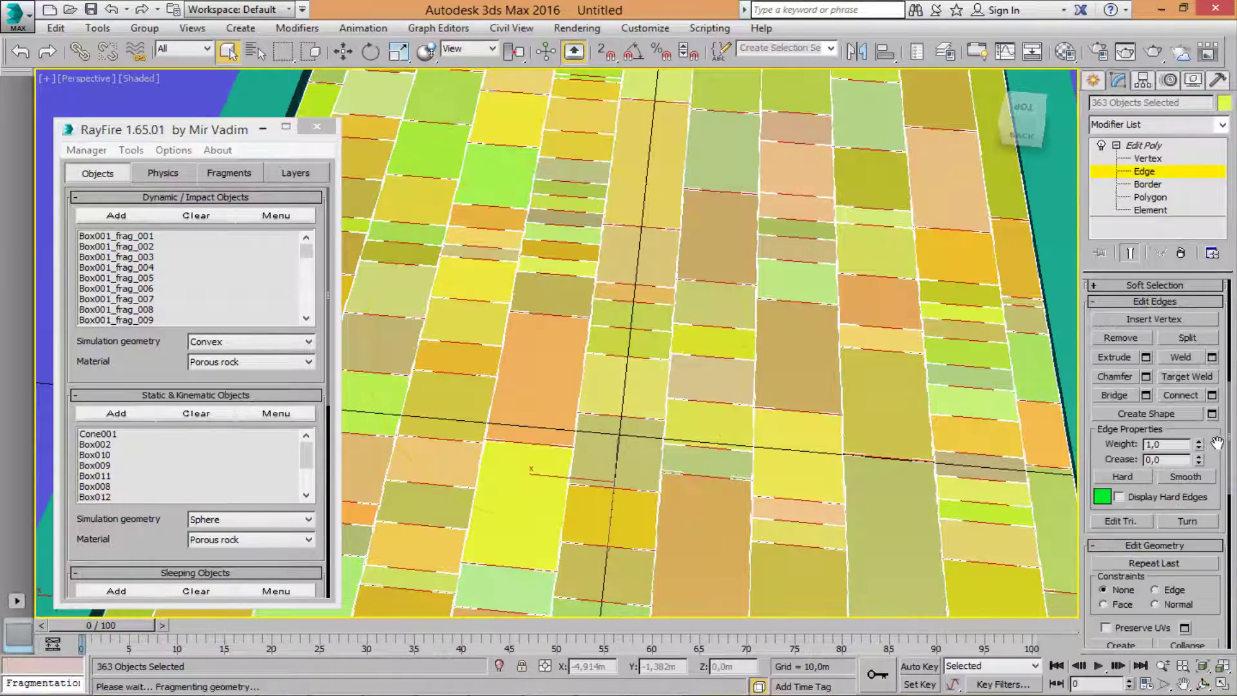
# Chamfer the selected fragment edges by 0,05 m with 5 segments and leave the Edge level.
pyautogui.moveTo(1228, 461); pyautogui.dragTo(1236, 420)
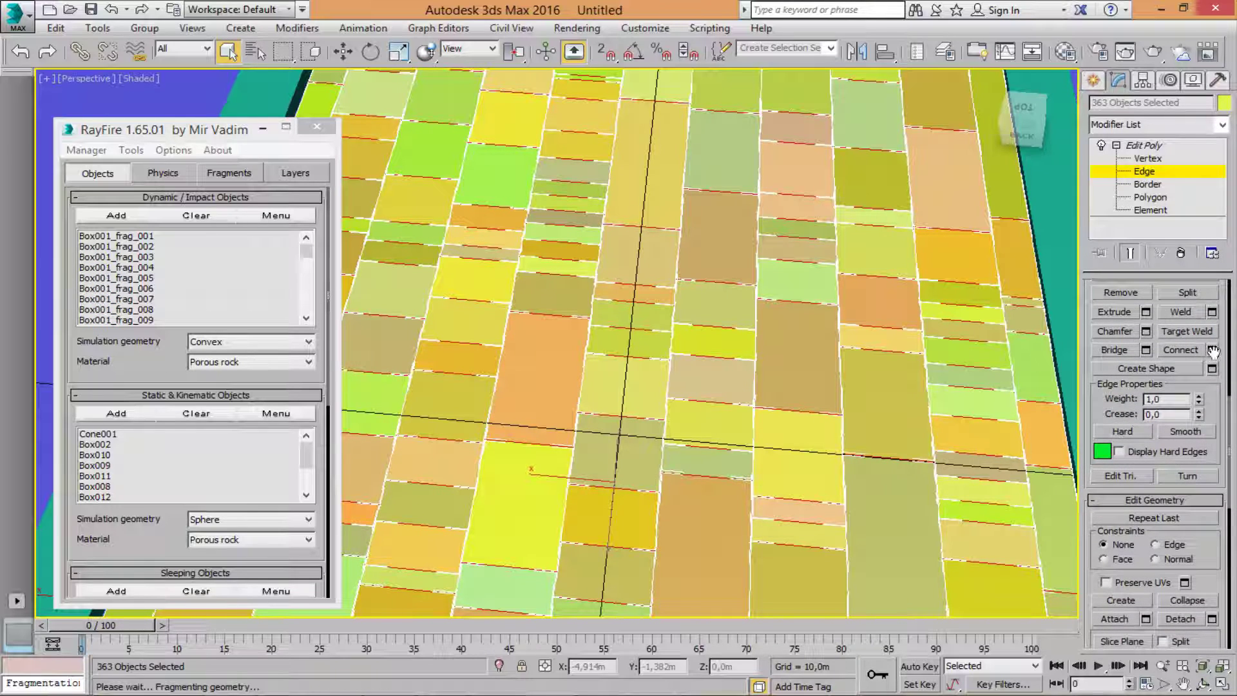
pyautogui.click(1146, 331)
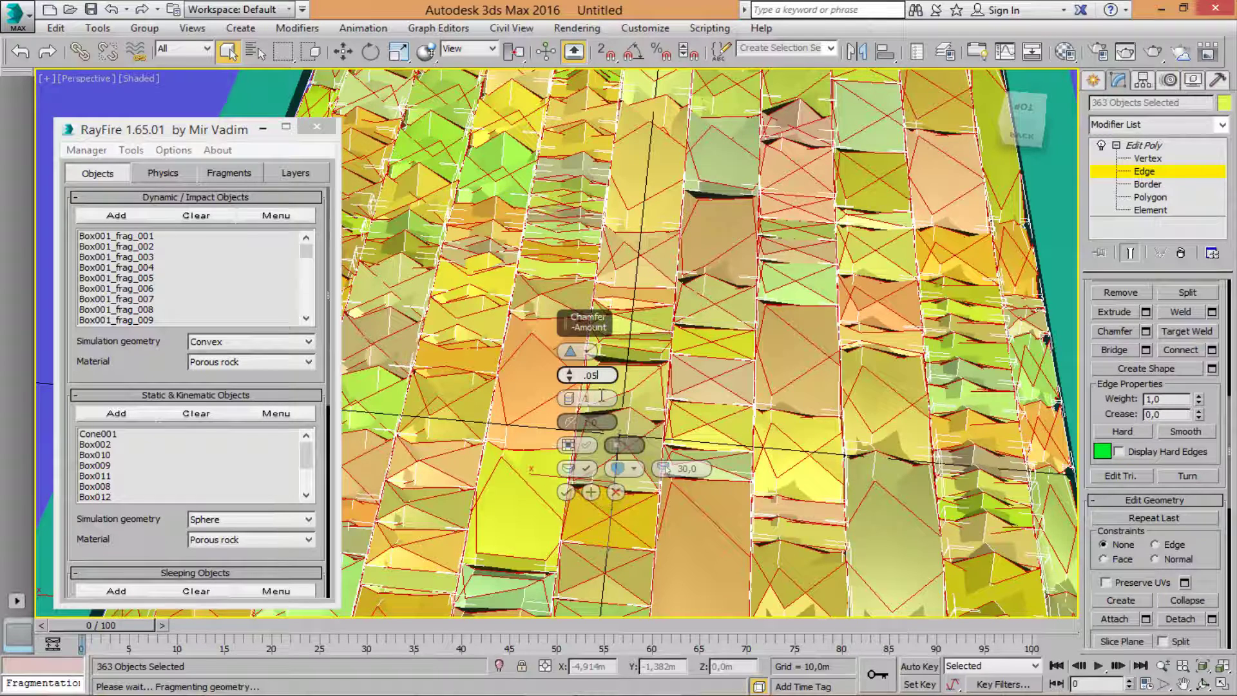
pyautogui.press('Return')
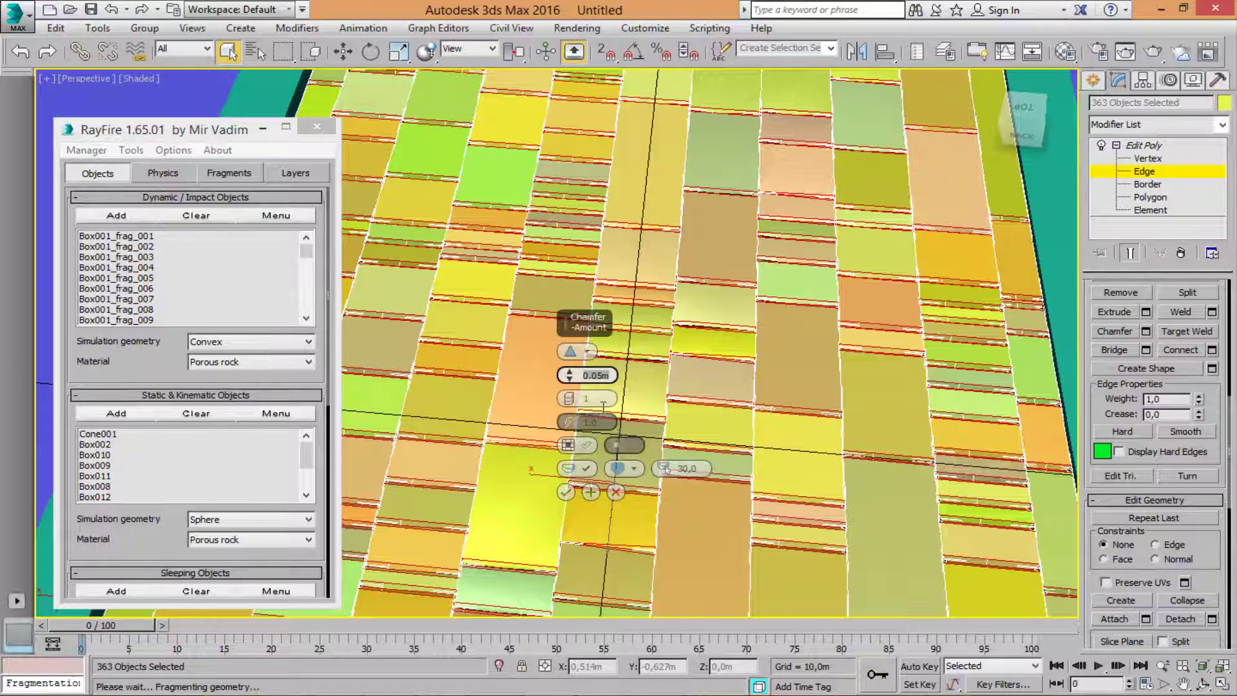
pyautogui.click(602, 400)
pyautogui.write('5')
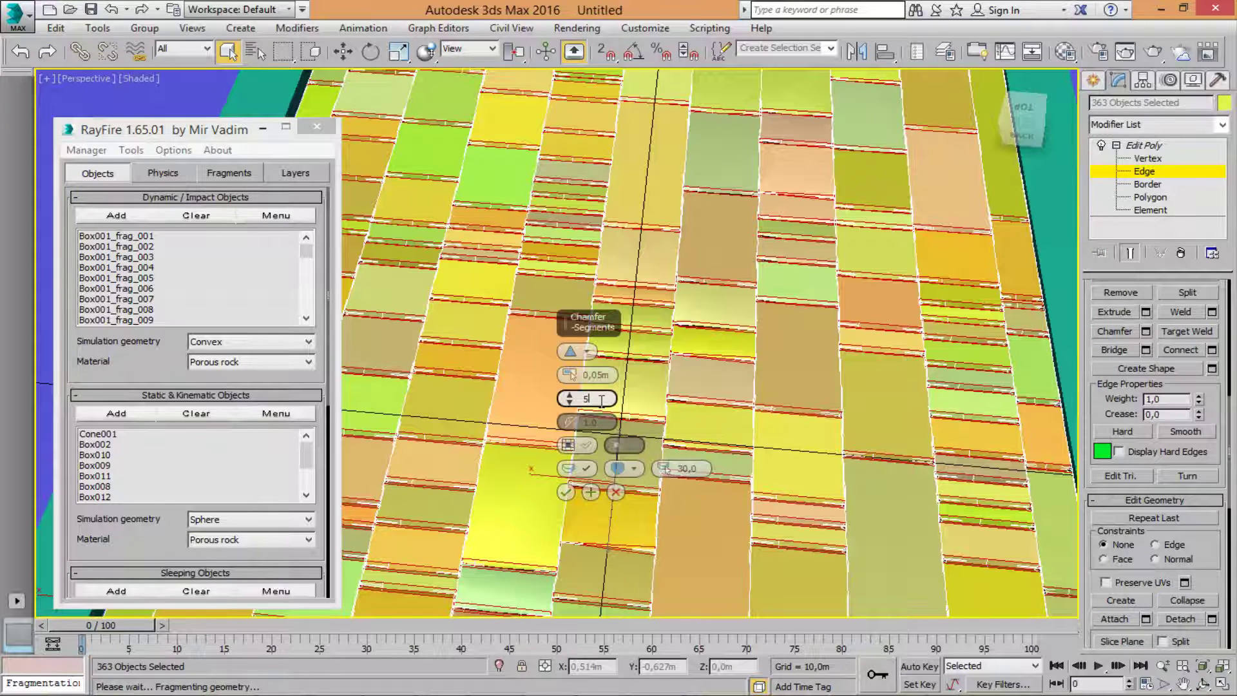
pyautogui.press('Return')
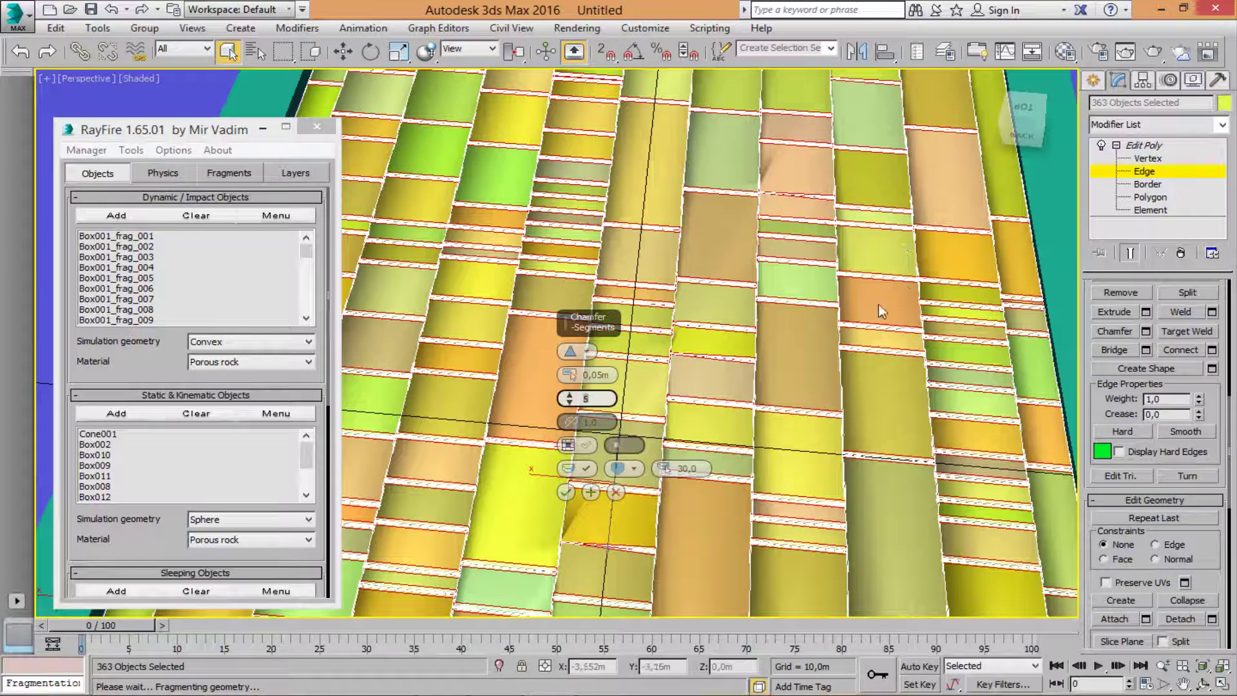
pyautogui.click(565, 493)
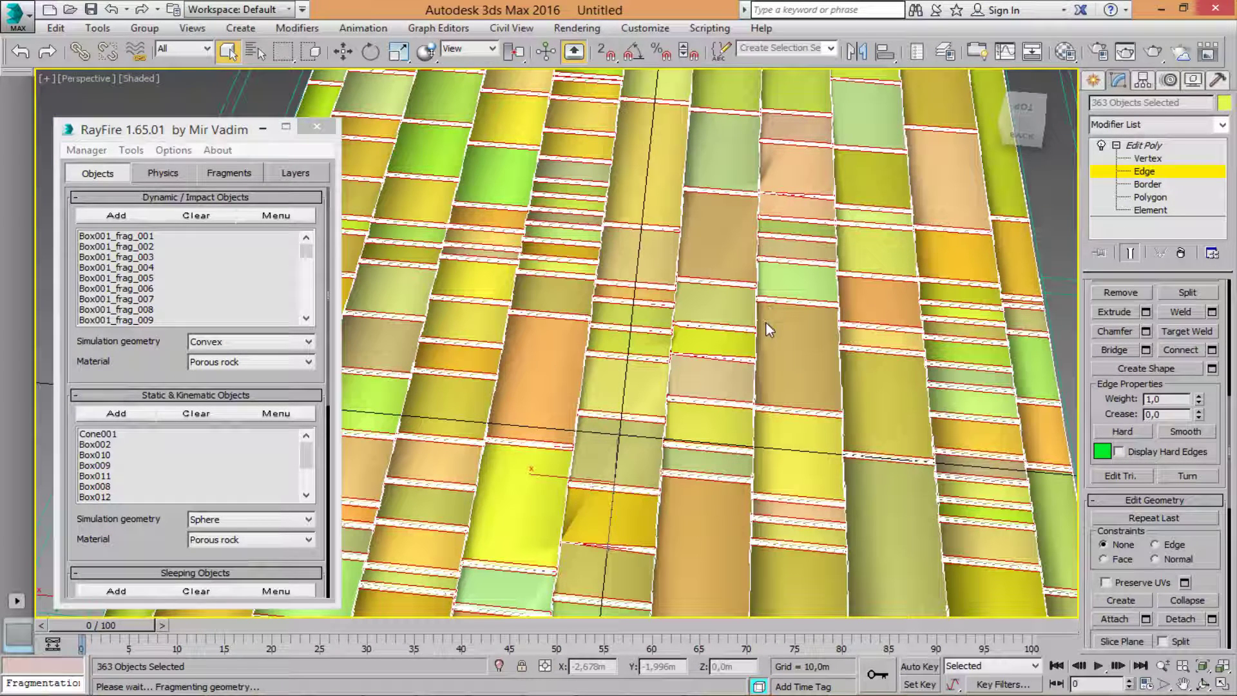
pyautogui.click(1146, 172)
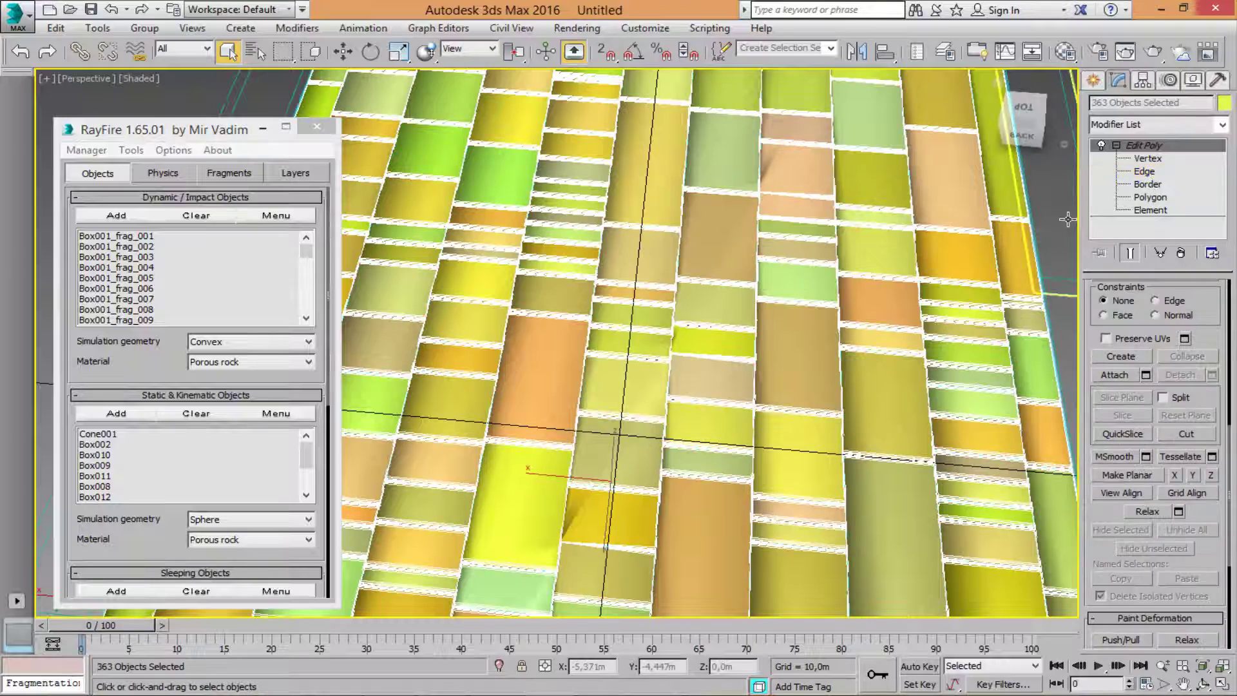
# Select the blue ground box in place of the fragments and look over the chamfered road surface.
pyautogui.scroll(-8, 638, 300)
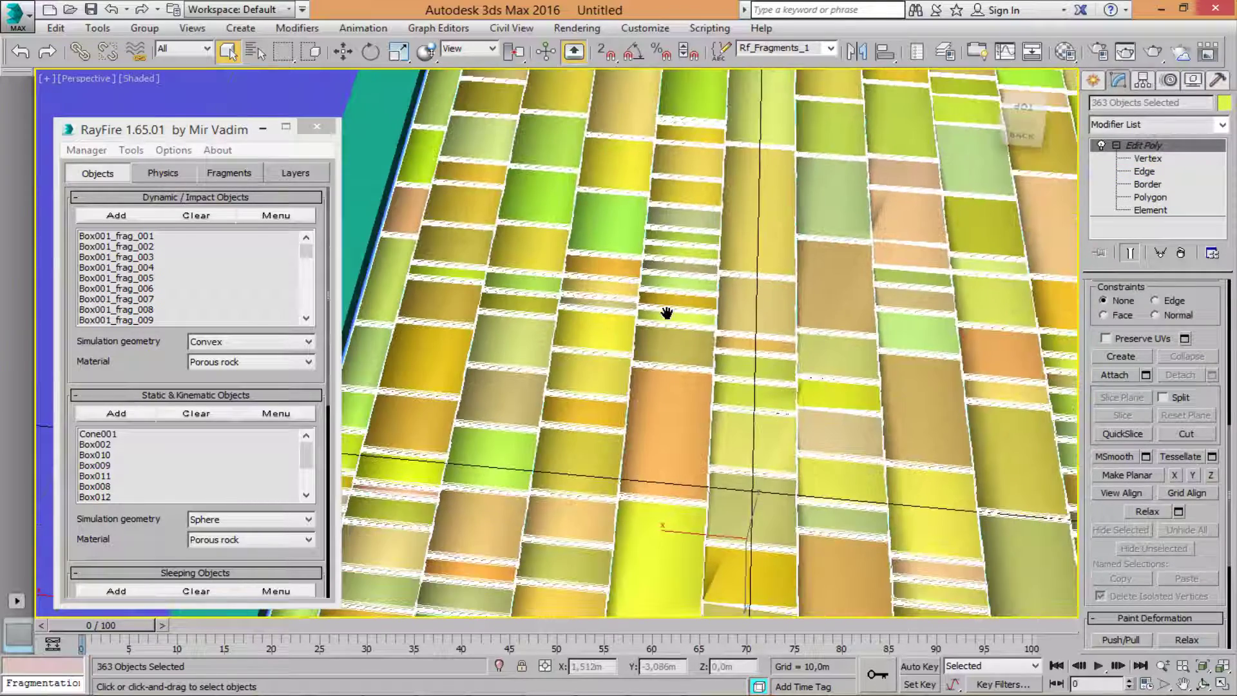
pyautogui.scroll(5, 589, 265)
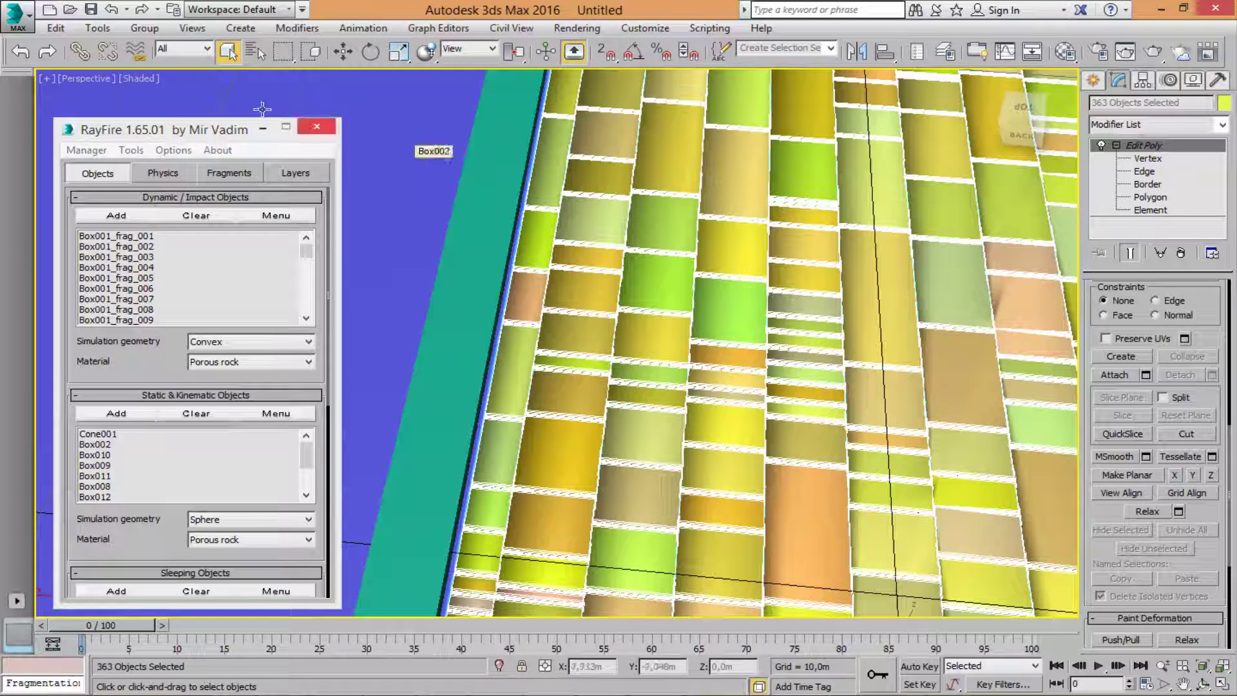
pyautogui.click(446, 185)
pyautogui.moveTo(670, 351); pyautogui.dragTo(480, 281, button='middle')
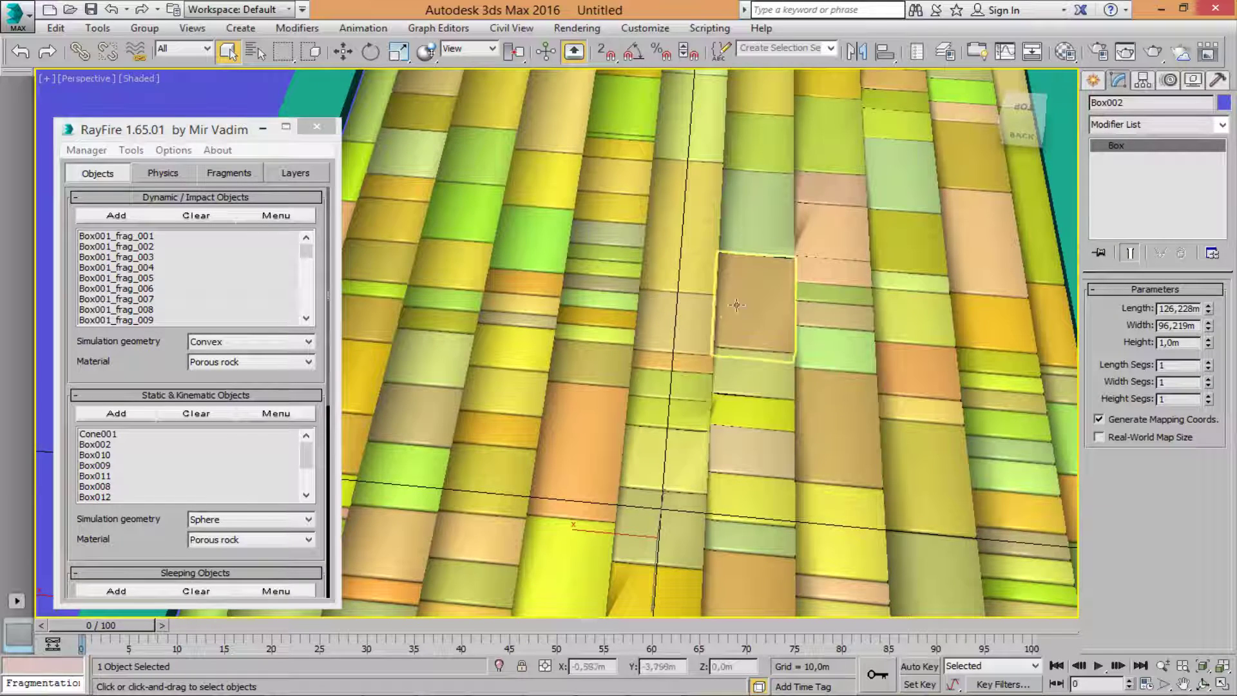
pyautogui.scroll(-5, 694, 373)
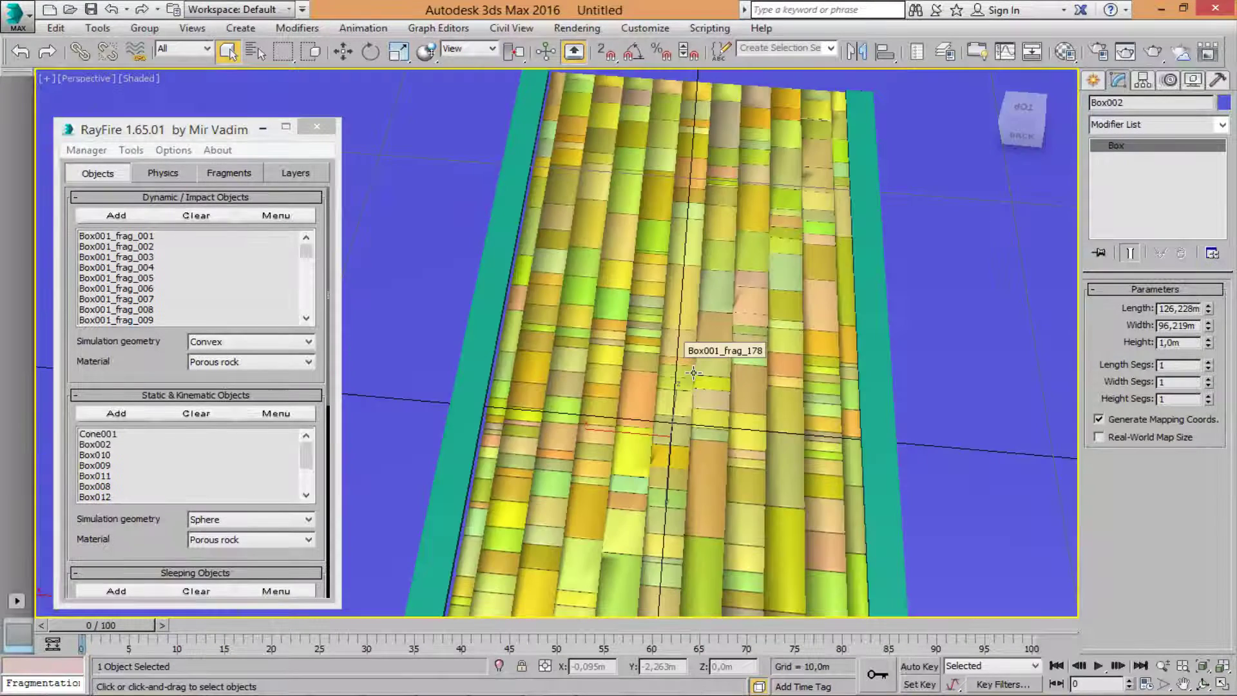
pyautogui.moveTo(722, 427); pyautogui.dragTo(676, 382, button='middle')
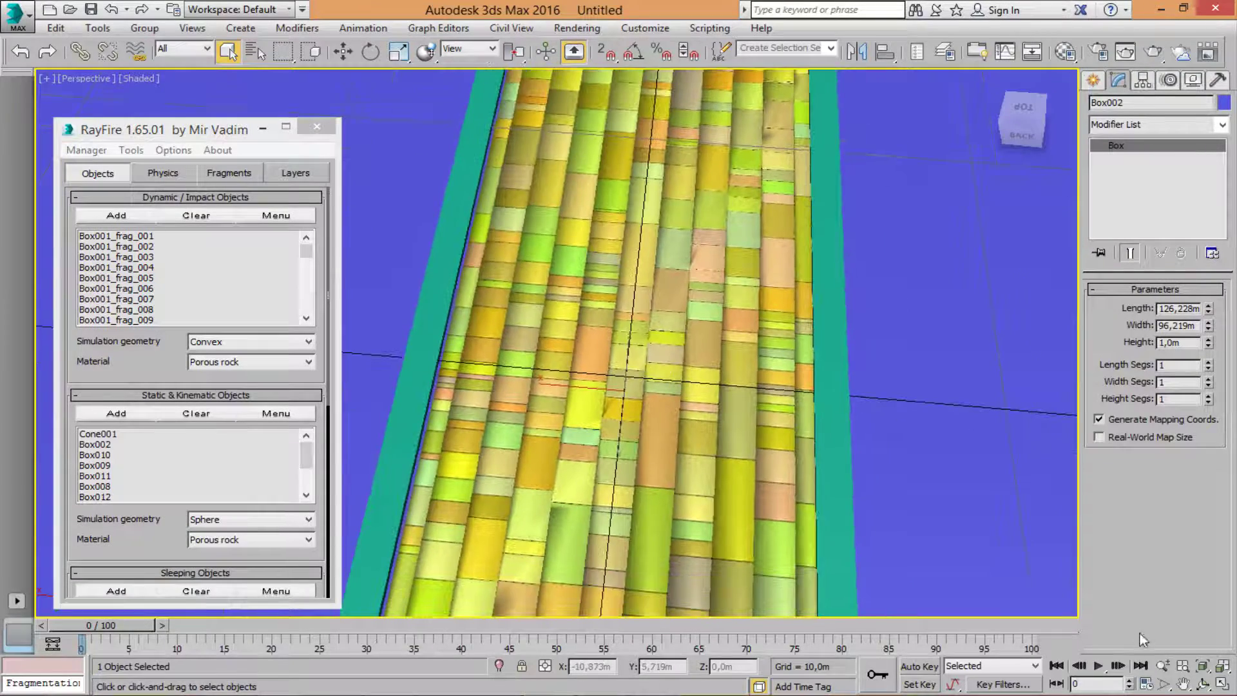
# Examine the fragments' chamfered edges up close in Wireframe display and return the viewport to Shaded.
pyautogui.click(1204, 685)
pyautogui.moveTo(586, 393); pyautogui.dragTo(587, 353)
pyautogui.click(141, 79)
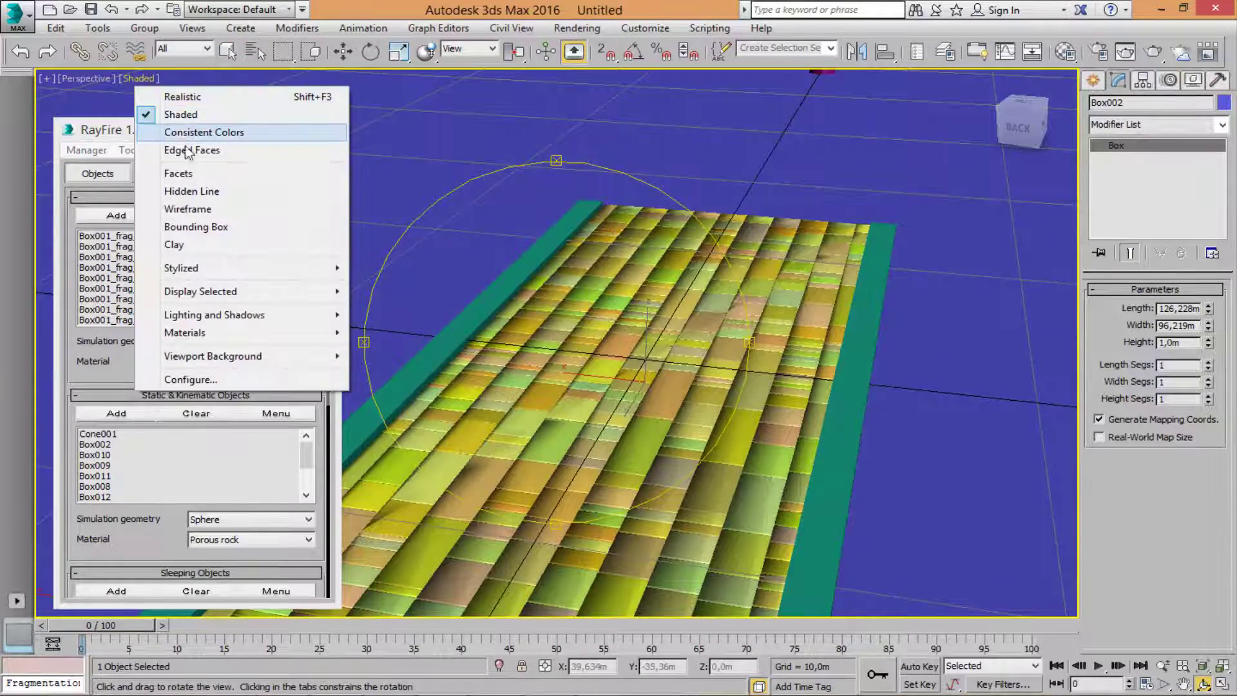
pyautogui.click(206, 212)
pyautogui.moveTo(593, 424); pyautogui.dragTo(661, 404)
pyautogui.rightClick(617, 487)
pyautogui.scroll(6, 605, 481)
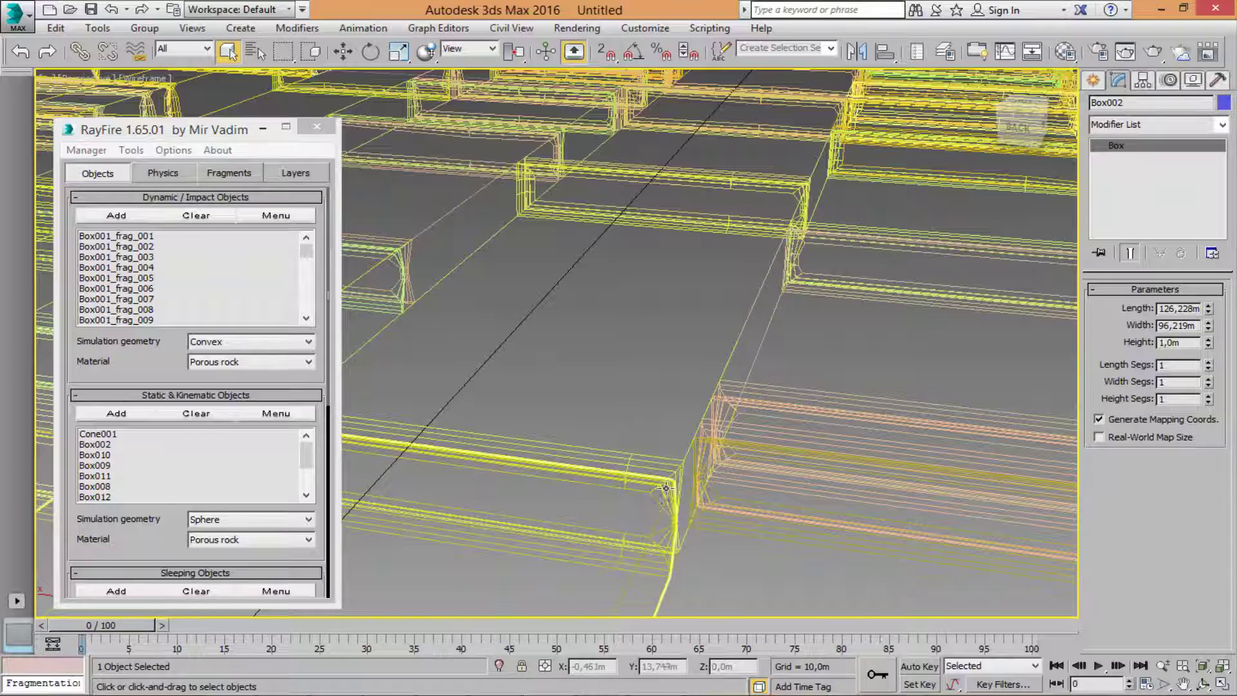
pyautogui.scroll(-10, 725, 411)
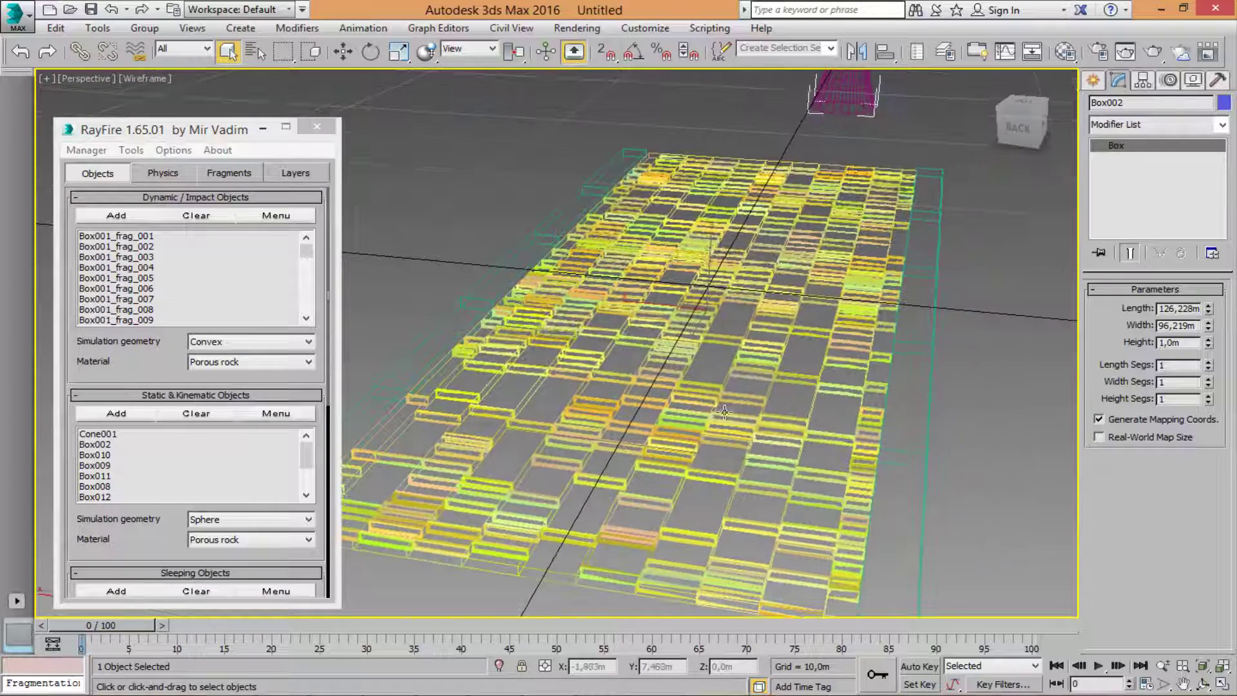
pyautogui.click(145, 78)
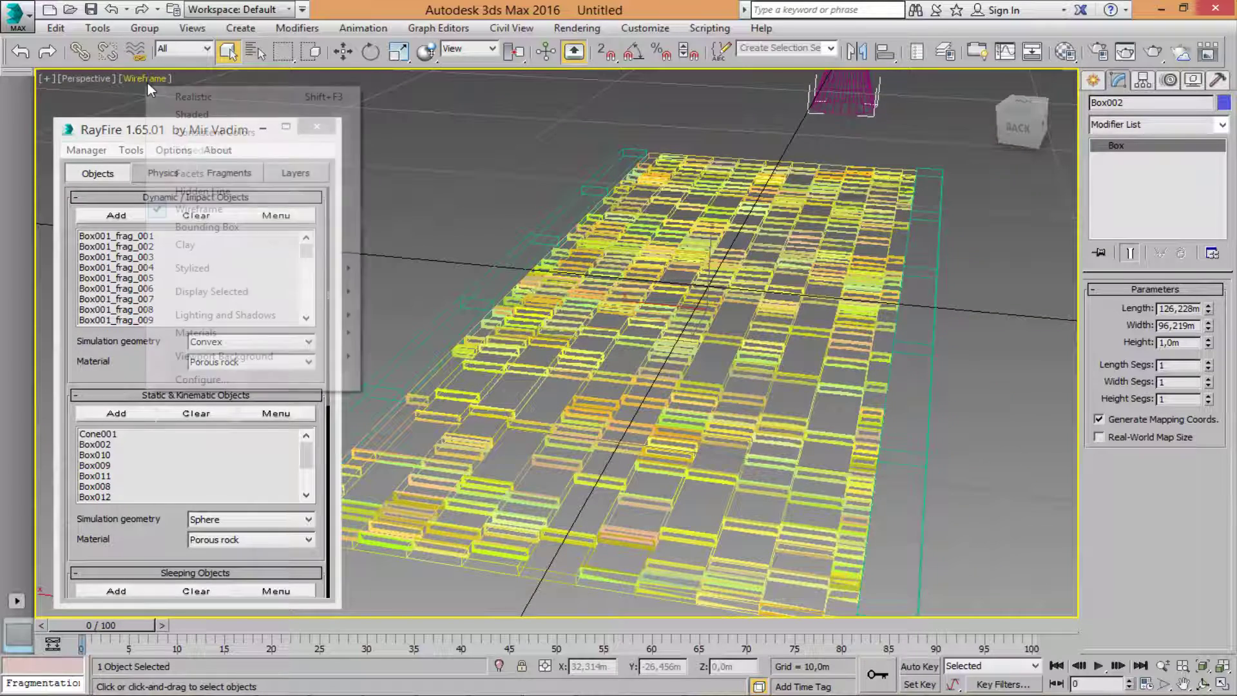
pyautogui.click(193, 114)
pyautogui.moveTo(582, 348); pyautogui.dragTo(577, 368, button='middle')
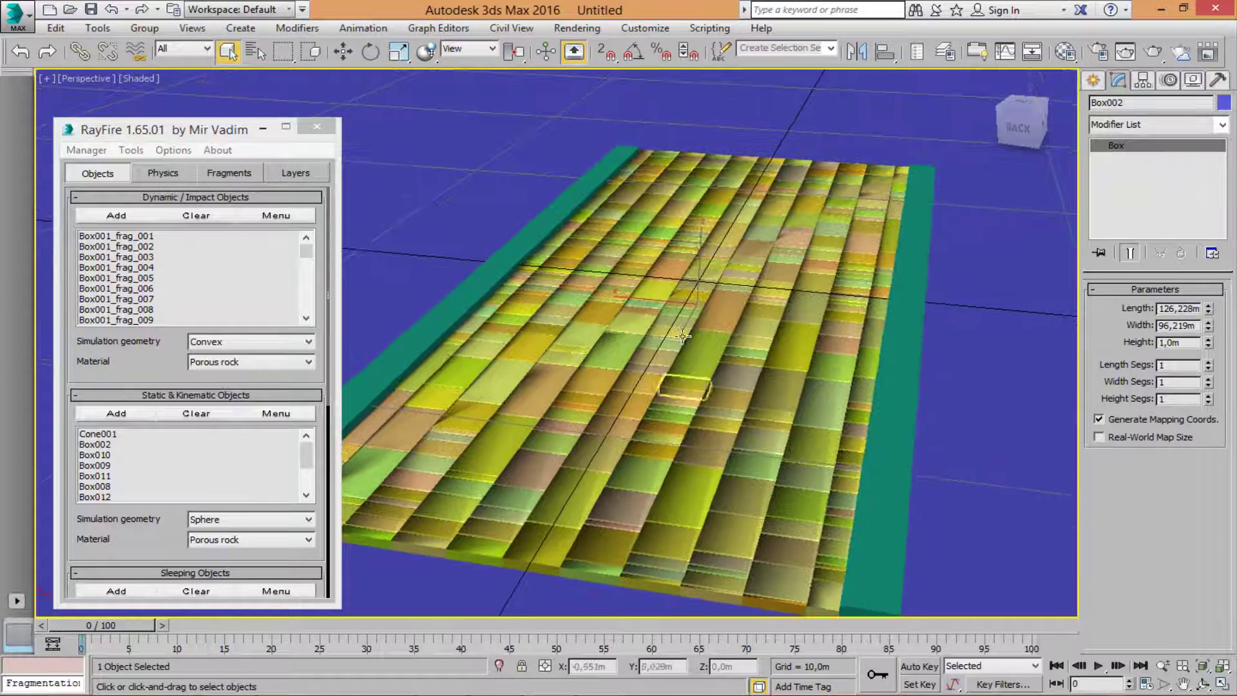
pyautogui.moveTo(698, 293); pyautogui.dragTo(696, 306, button='middle')
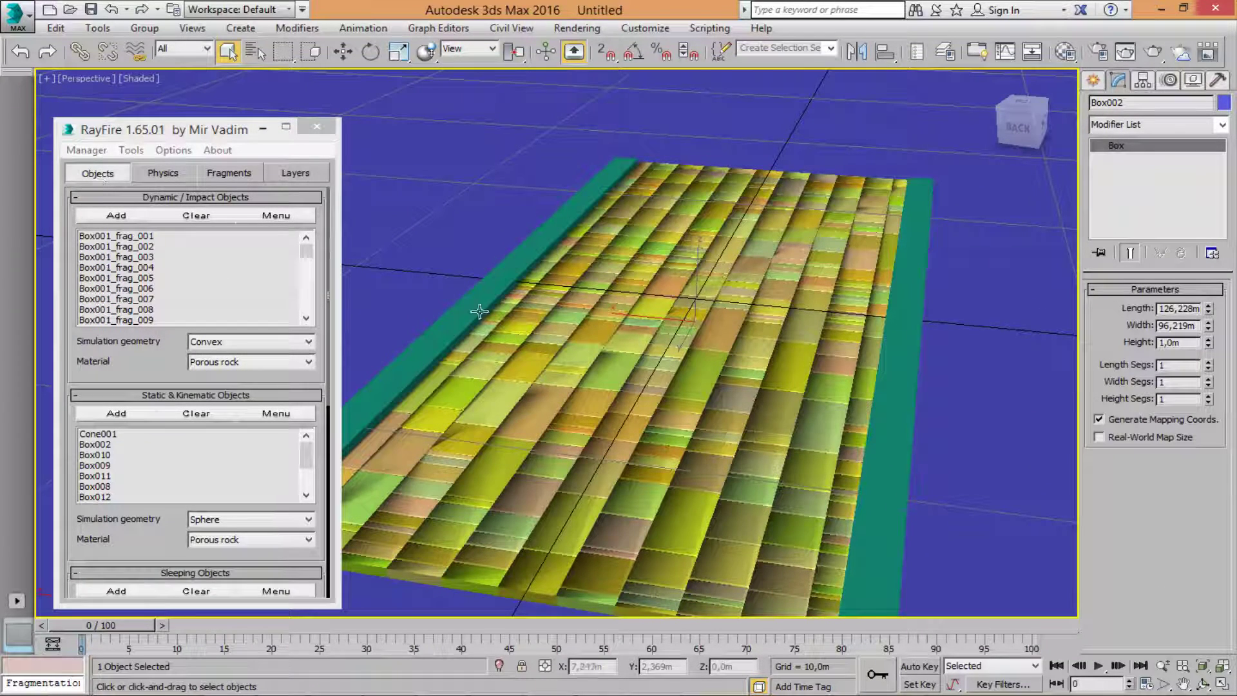
# Send all road fragments from the Dynamic / Impact Objects to RayFire's Sleeping Objects list.
pyautogui.click(261, 216)
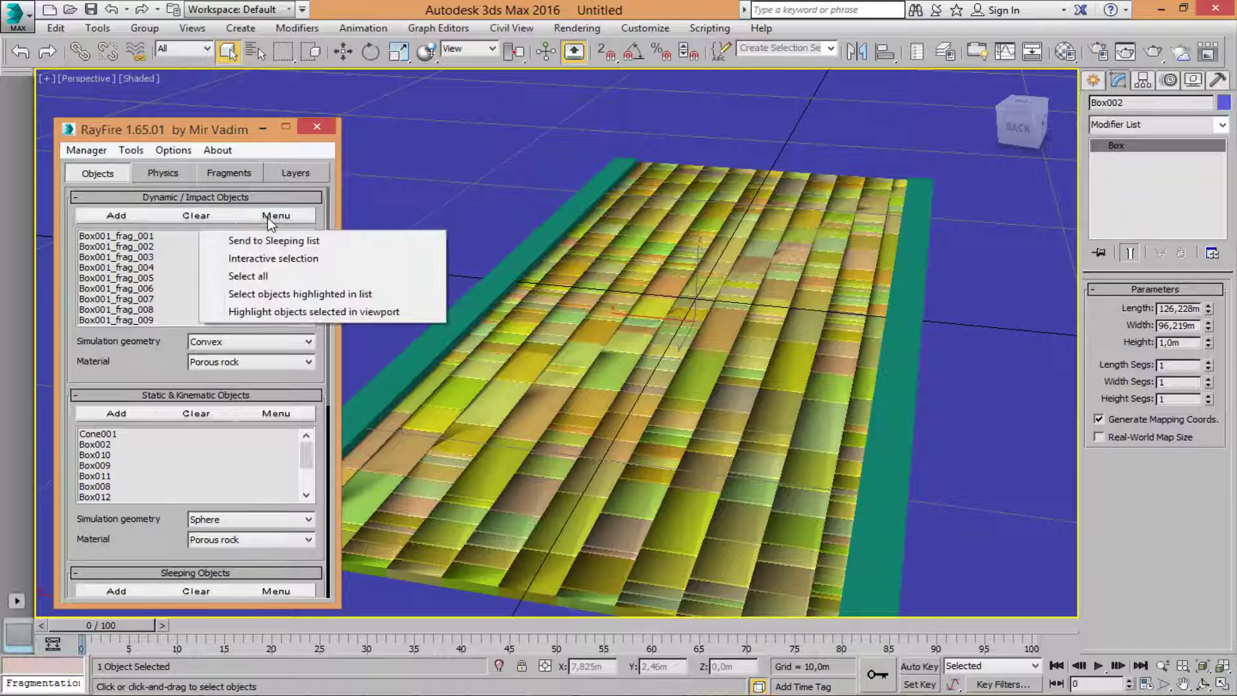
pyautogui.click(267, 243)
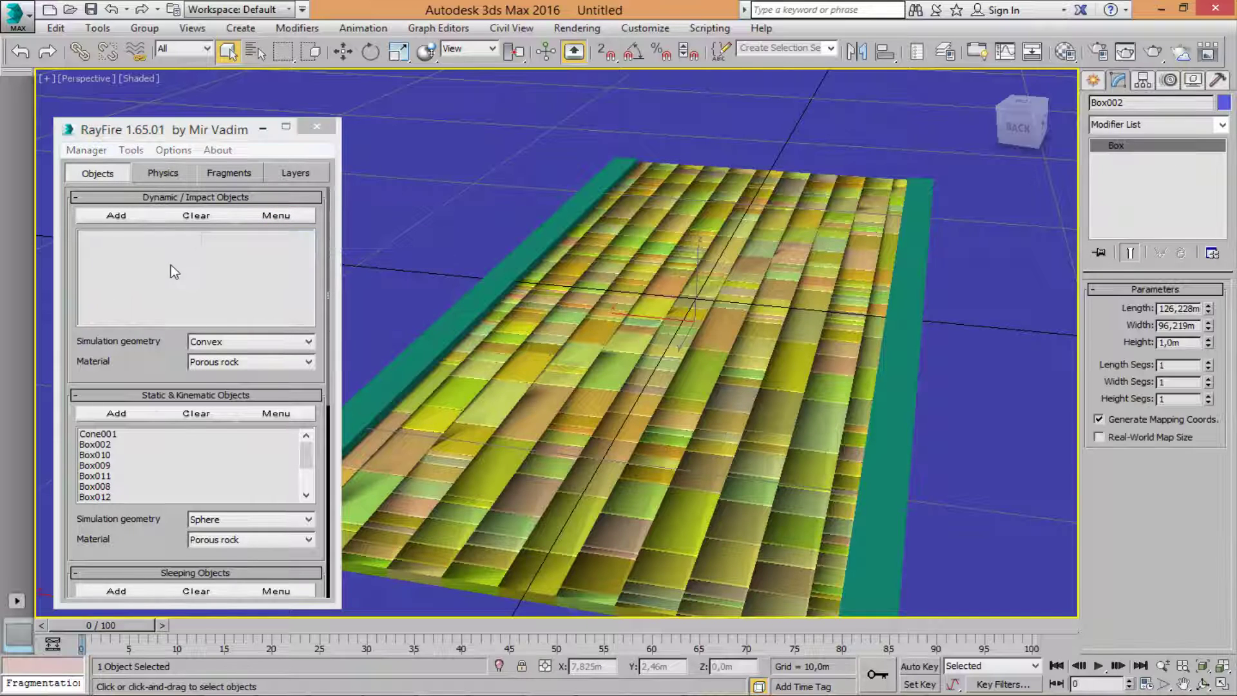
pyautogui.moveTo(330, 506); pyautogui.dragTo(328, 221)
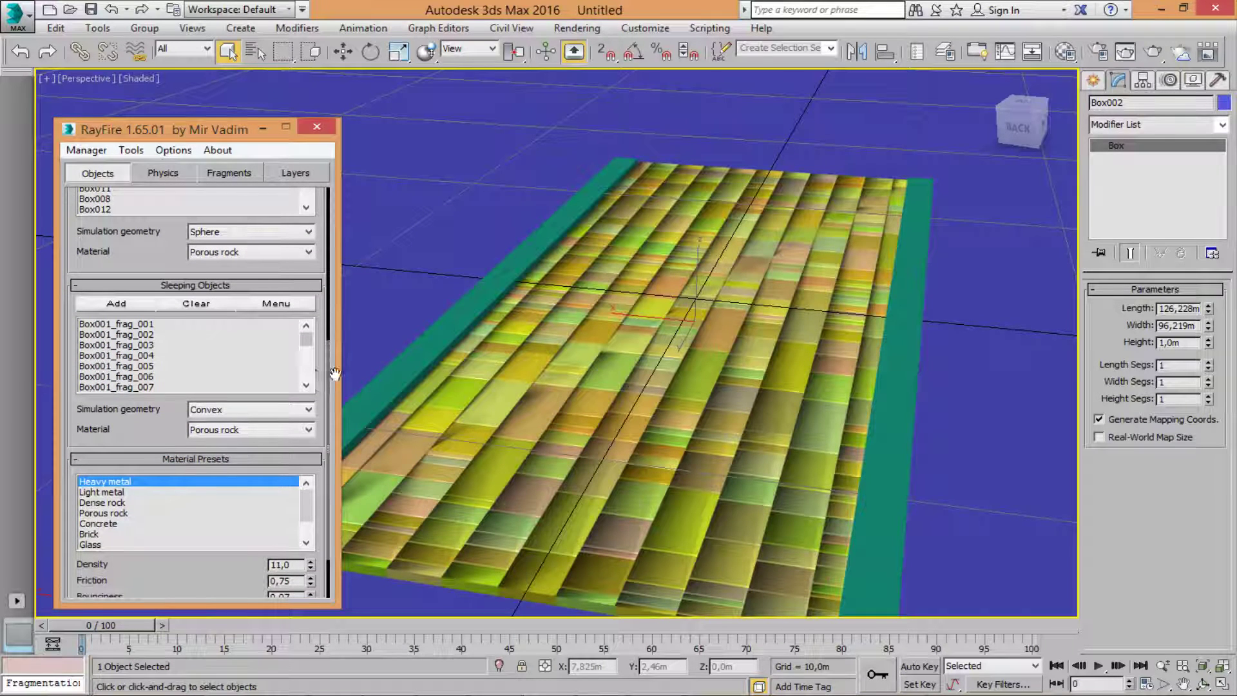
# Review RayFire's physics options and its dynamic, static and sleeping object lists against the road scene.
pyautogui.scroll(5, 335, 373)
pyautogui.click(165, 174)
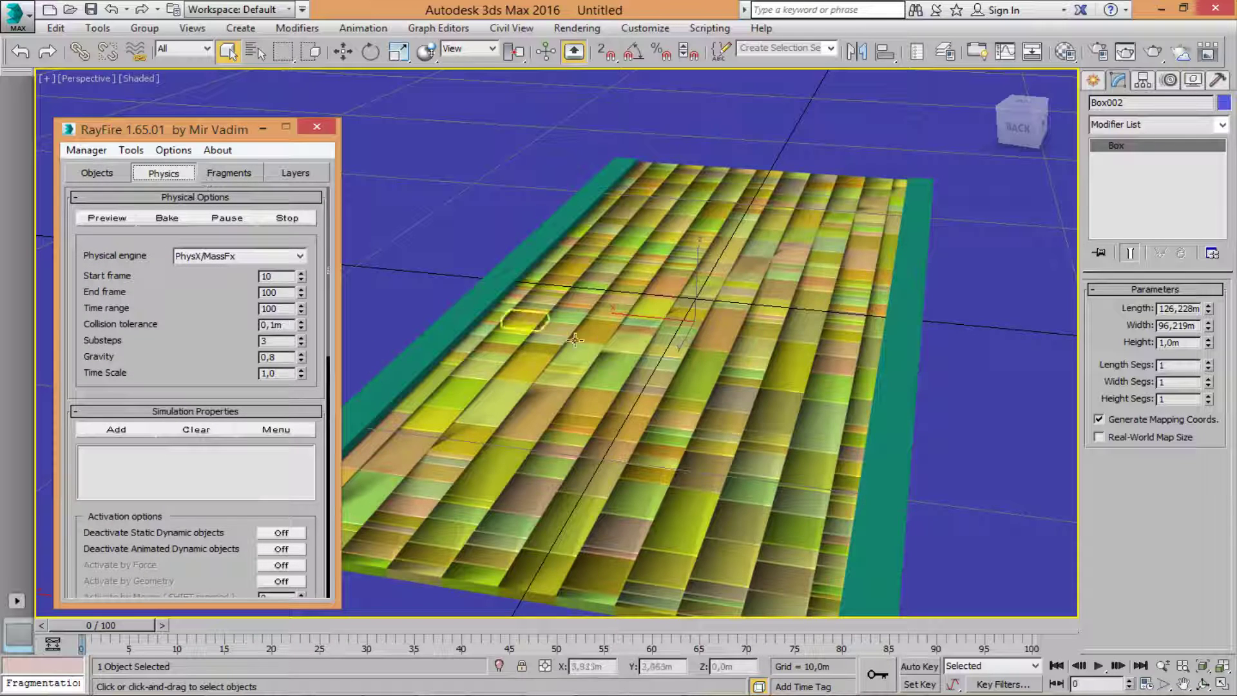
pyautogui.moveTo(612, 341); pyautogui.dragTo(649, 337, button='middle')
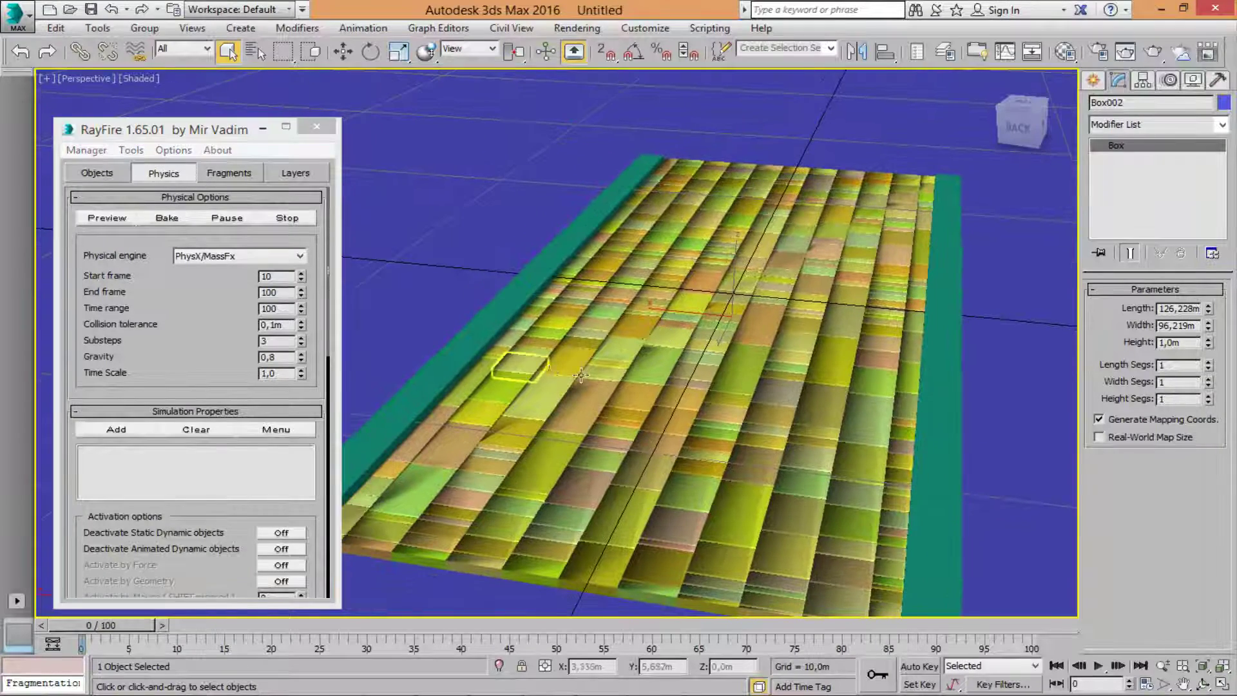
pyautogui.click(1203, 685)
pyautogui.moveTo(683, 438); pyautogui.dragTo(657, 442)
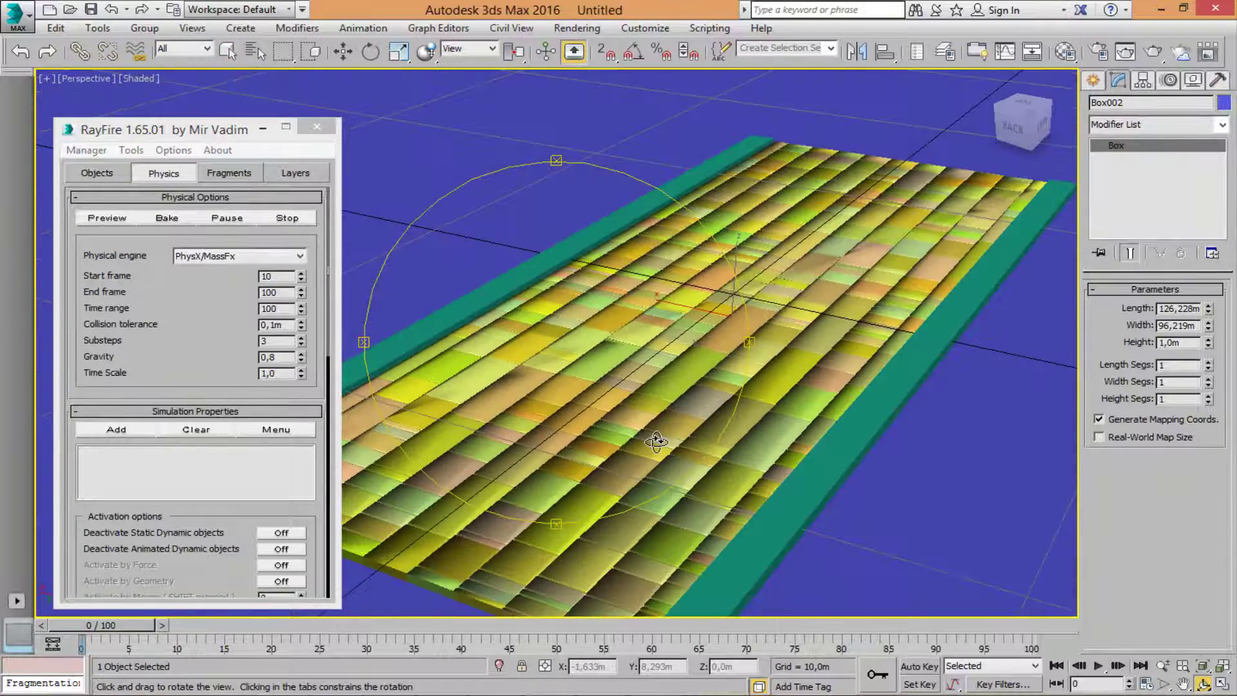
pyautogui.click(97, 175)
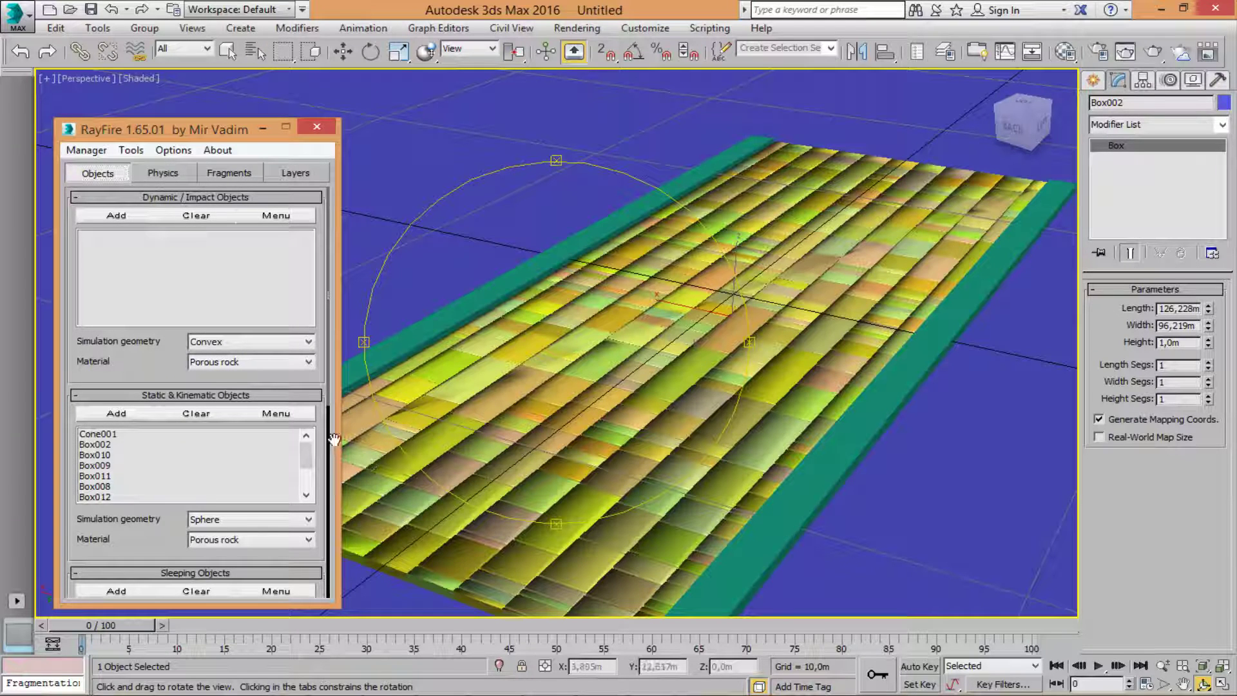
pyautogui.scroll(-3, 330, 437)
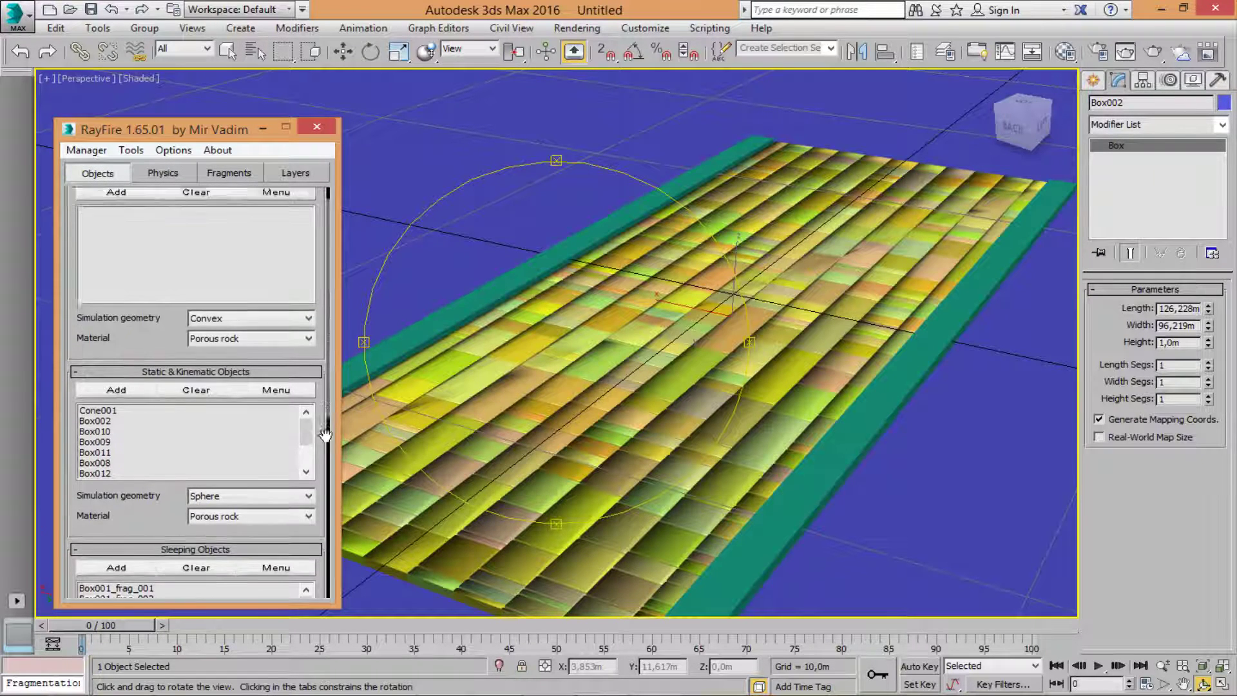
pyautogui.scroll(3, 325, 436)
pyautogui.click(164, 174)
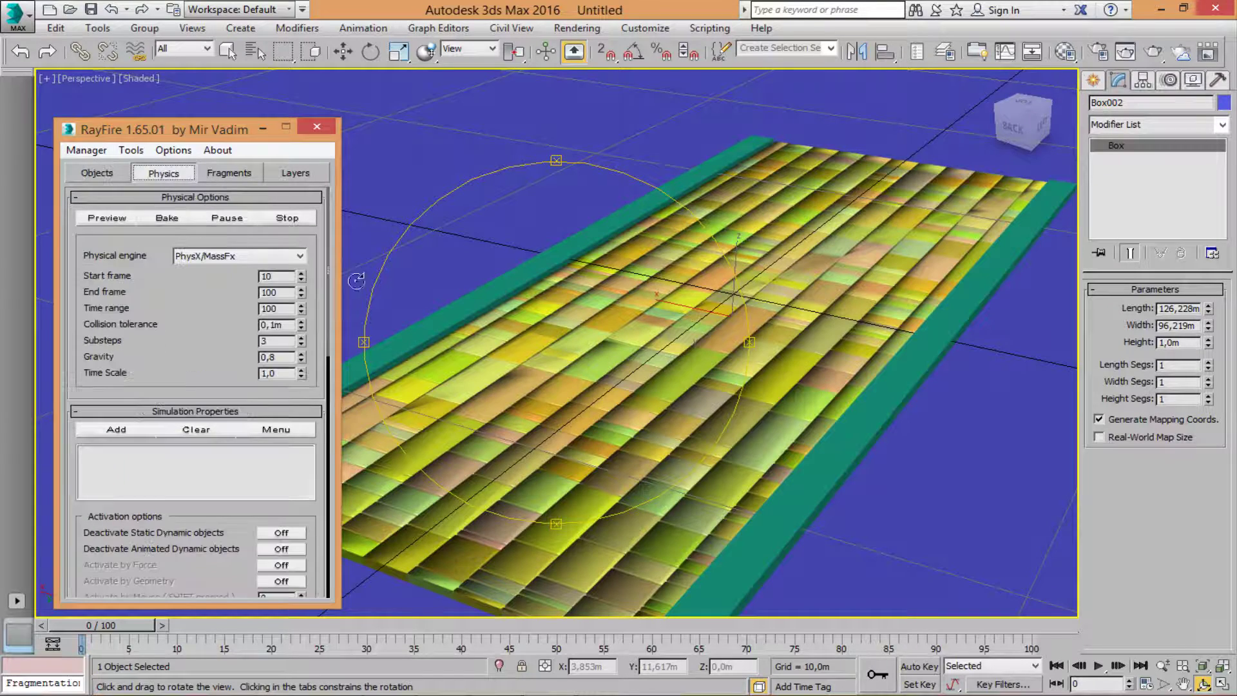
# Preview the PhysX/MassFx simulation with start frame 10 and the whole road in view, and bake it.
pyautogui.moveTo(621, 350)
pyautogui.mouseDown(button='middle')
pyautogui.moveTo(646, 354)
pyautogui.moveTo(623, 366)
pyautogui.mouseUp(button='middle')
pyautogui.scroll(-3, 646, 354)
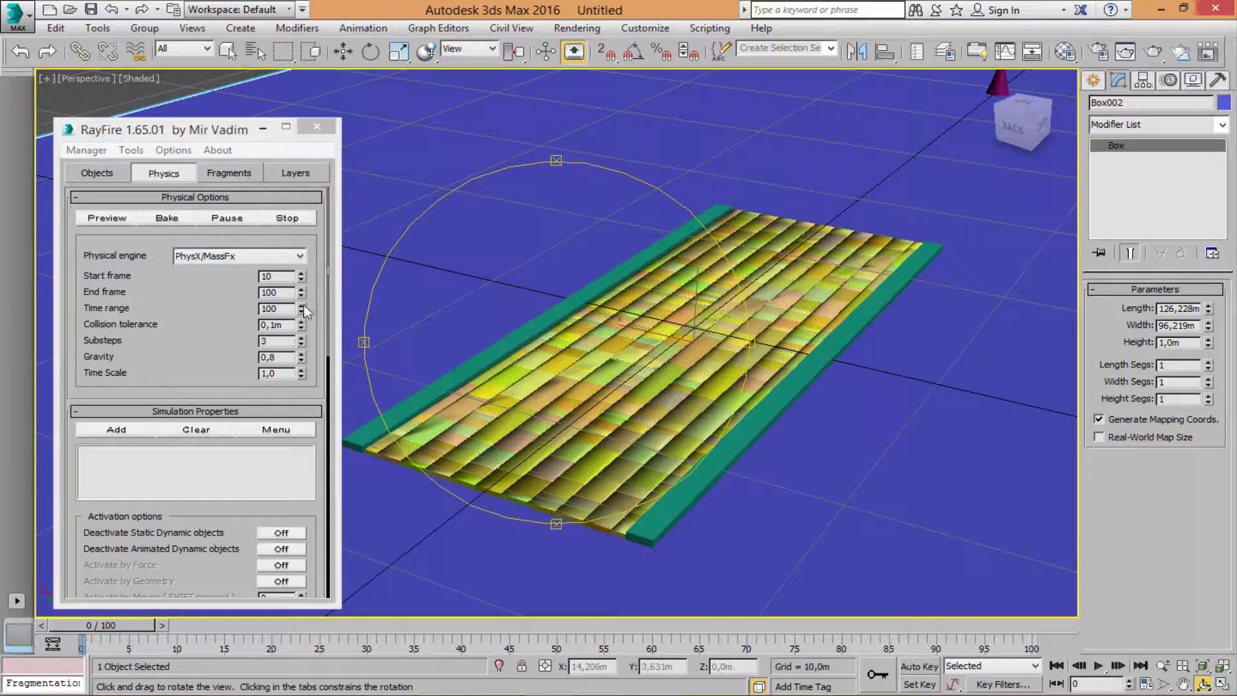
pyautogui.click(279, 274)
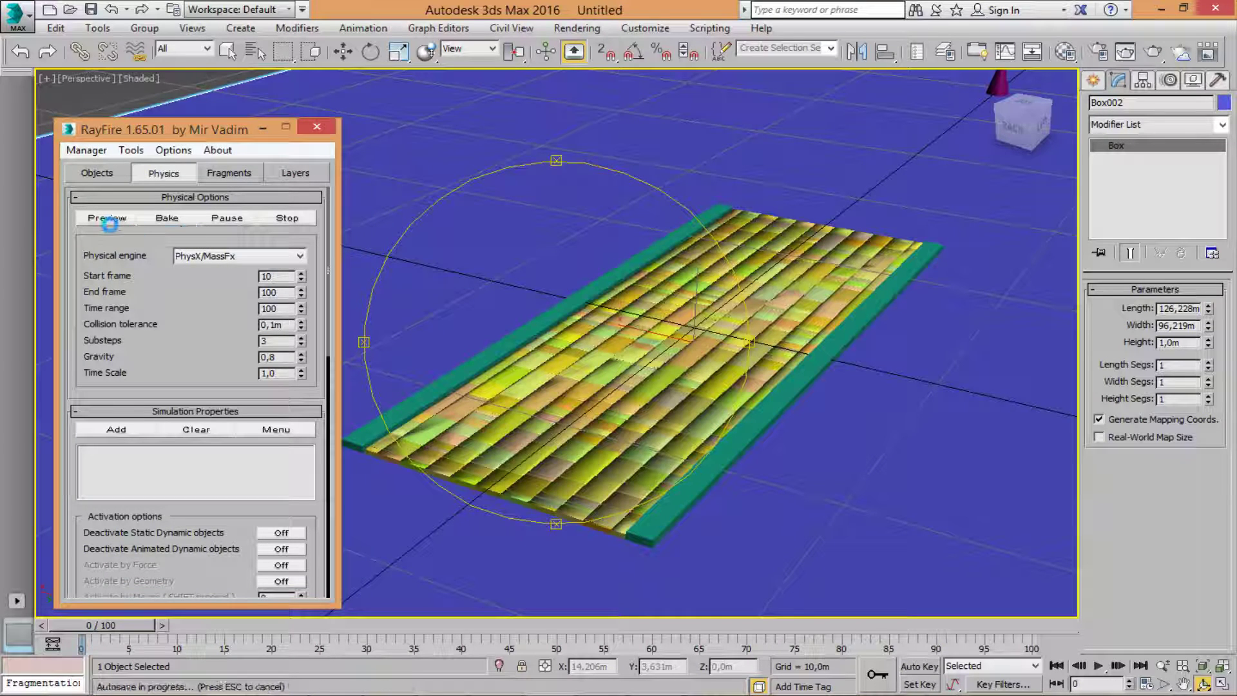
pyautogui.click(102, 219)
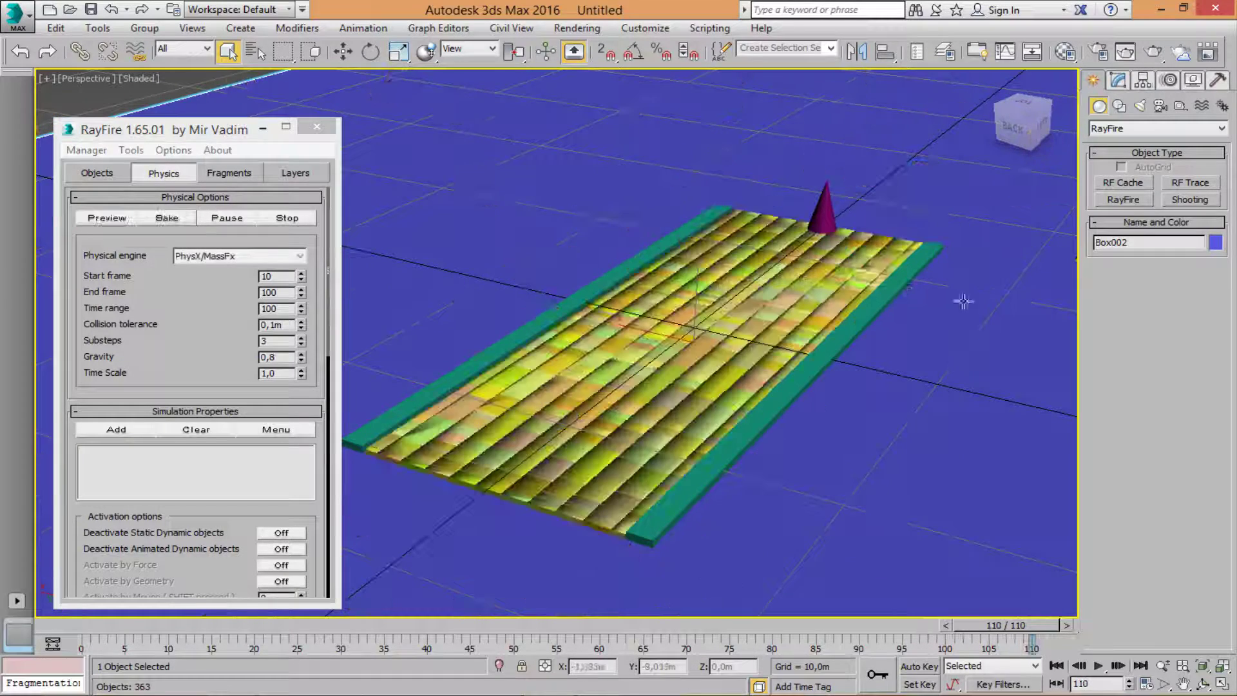
pyautogui.click(167, 218)
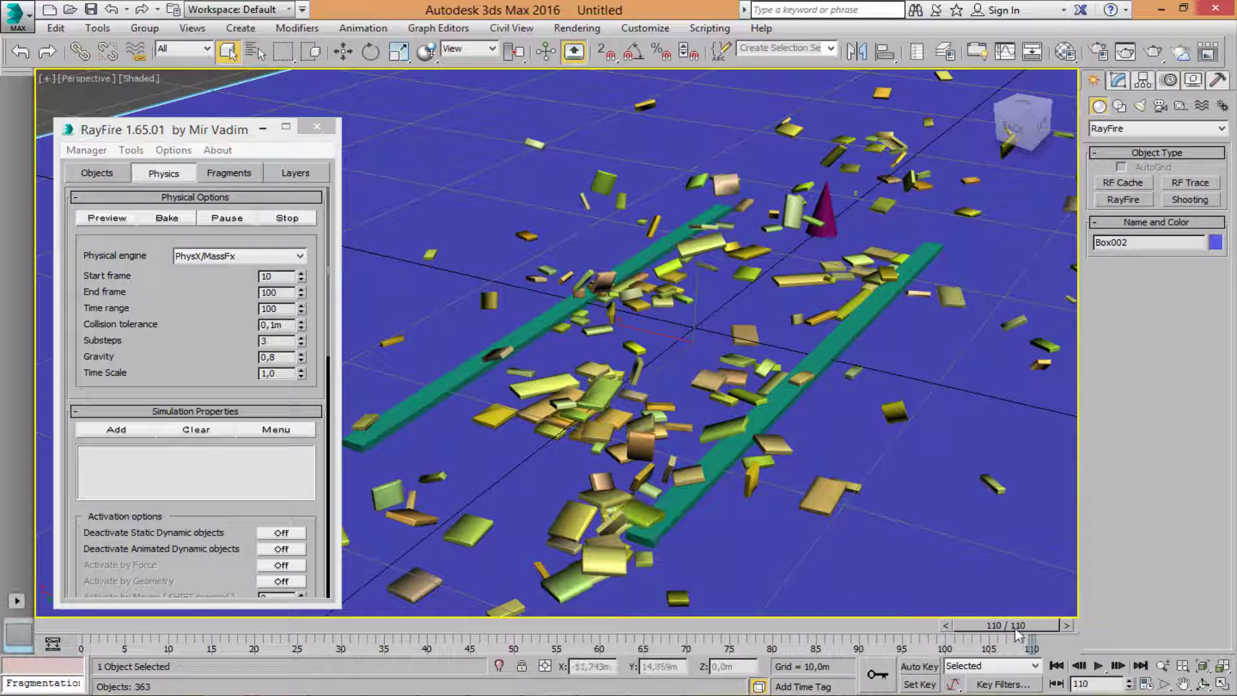
# Scrub the baked animation to frame 56, move the RayFire window aside and inspect the flying fragments up close.
pyautogui.moveTo(1017, 628); pyautogui.dragTo(501, 645)
pyautogui.moveTo(450, 645); pyautogui.dragTo(573, 644)
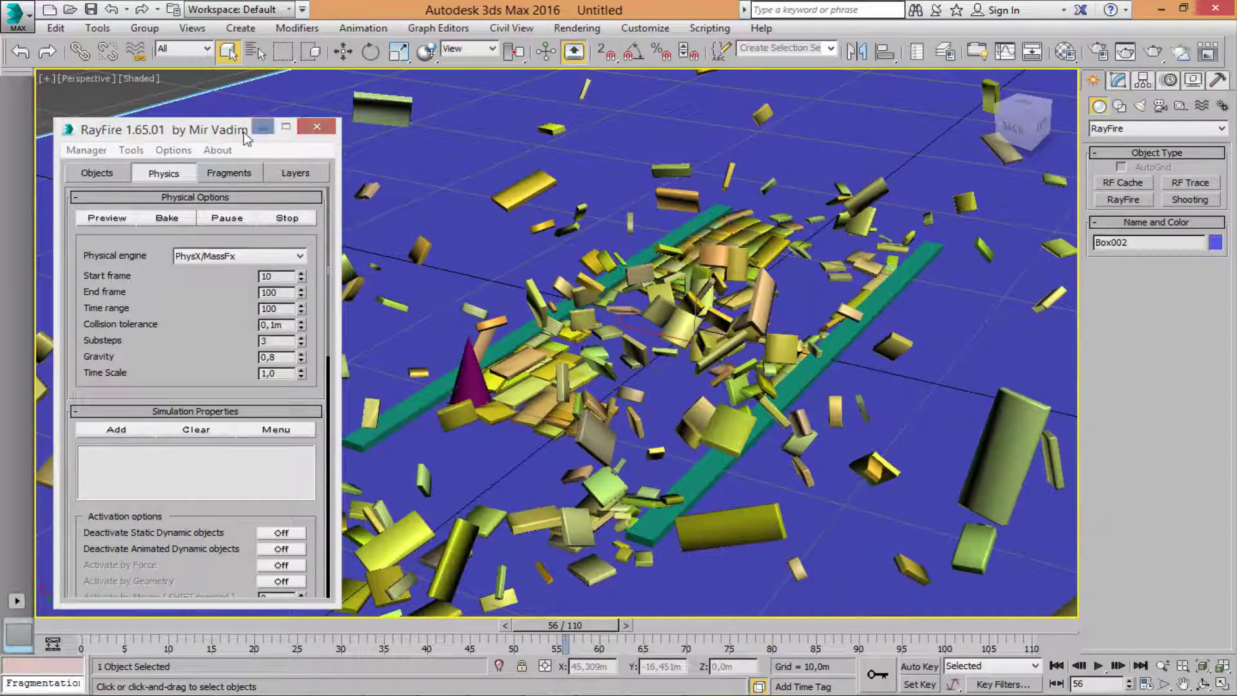
pyautogui.moveTo(244, 132); pyautogui.dragTo(22, 179)
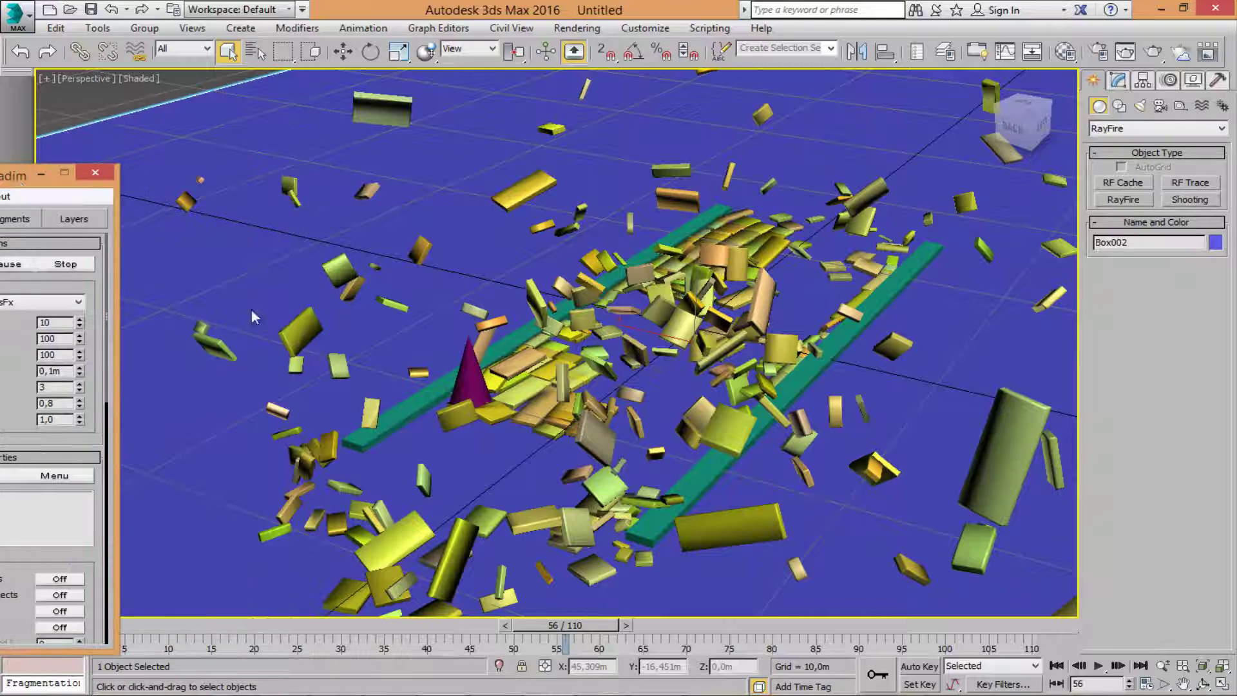
pyautogui.click(1203, 683)
pyautogui.moveTo(683, 373); pyautogui.dragTo(730, 406)
pyautogui.scroll(3, 731, 406)
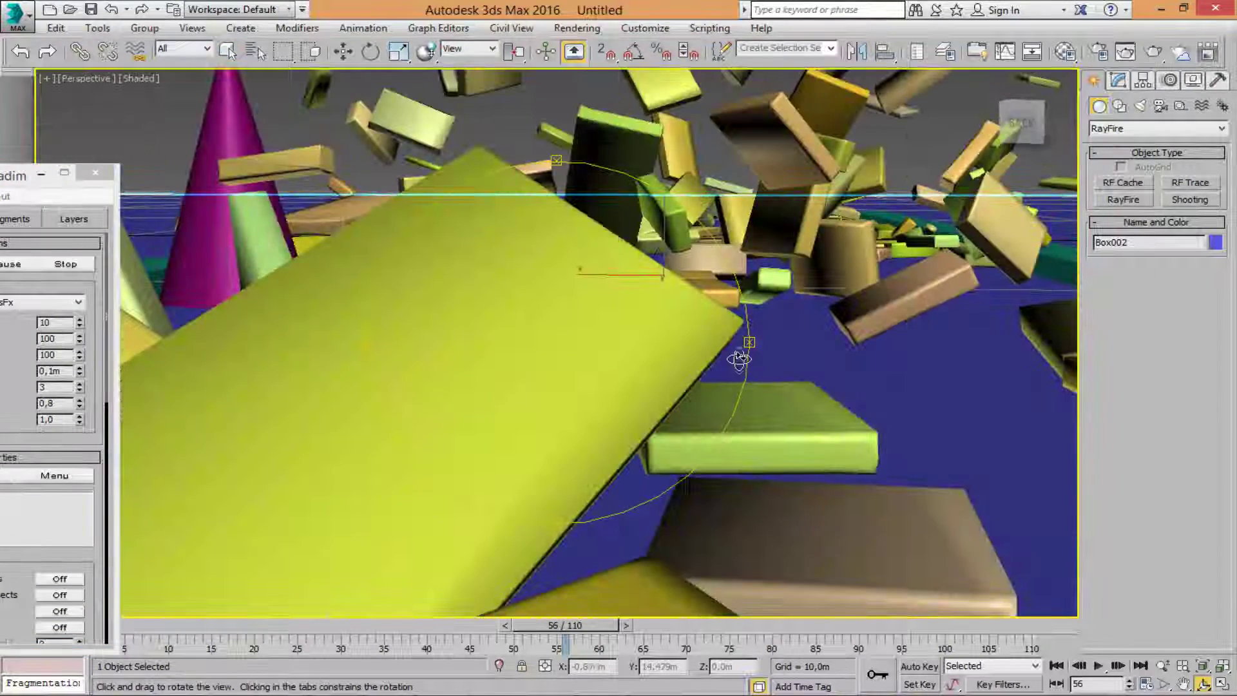
pyautogui.moveTo(740, 356); pyautogui.dragTo(736, 453)
# Play the baked simulation from frame 6 in a low close-up view along the road towards the cone.
pyautogui.moveTo(605, 625); pyautogui.dragTo(122, 635)
pyautogui.keyDown('alt'); pyautogui.moveTo(630, 464); pyautogui.dragTo(675, 351, button='middle'); pyautogui.keyUp('alt')
pyautogui.moveTo(675, 351); pyautogui.dragTo(663, 407)
pyautogui.moveTo(136, 622)
pyautogui.mouseDown()
pyautogui.moveTo(359, 670)
pyautogui.moveTo(604, 663)
pyautogui.moveTo(705, 625)
pyautogui.moveTo(1008, 626)
pyautogui.moveTo(161, 625)
pyautogui.mouseUp()
pyautogui.hotkey('ctrl', 'r')
pyautogui.moveTo(606, 394); pyautogui.dragTo(565, 282)
pyautogui.moveTo(591, 488); pyautogui.dragTo(606, 453)
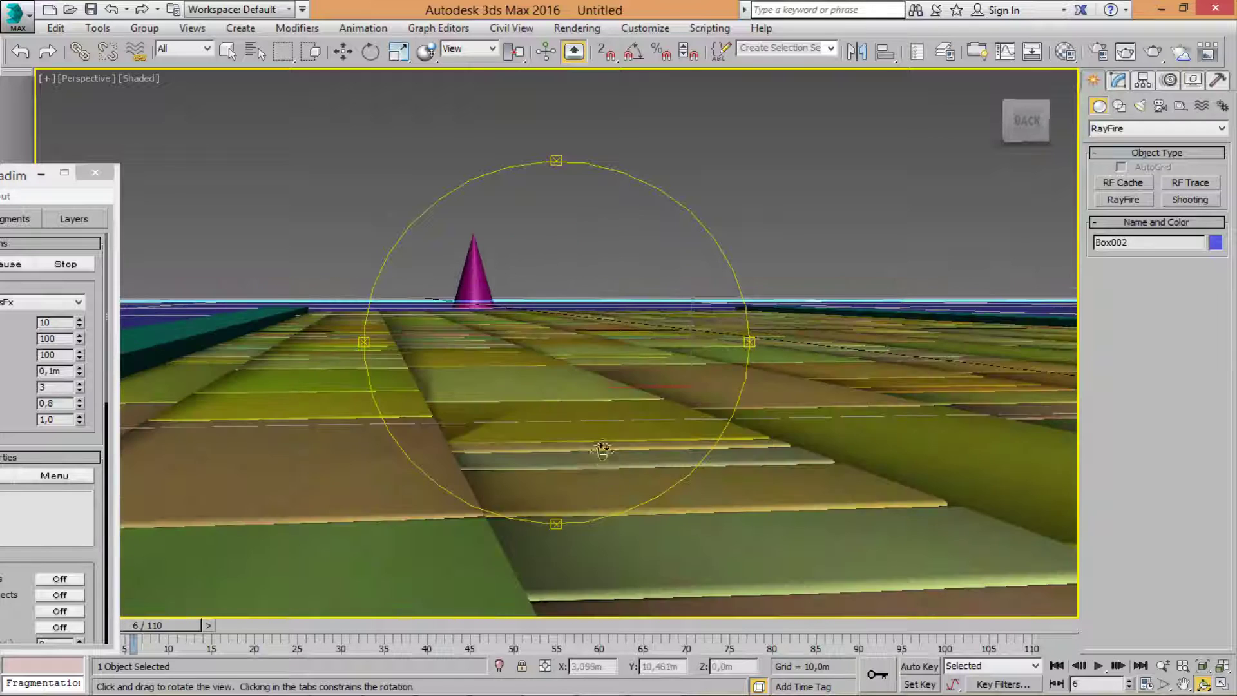
pyautogui.moveTo(605, 453); pyautogui.dragTo(603, 479, button='middle')
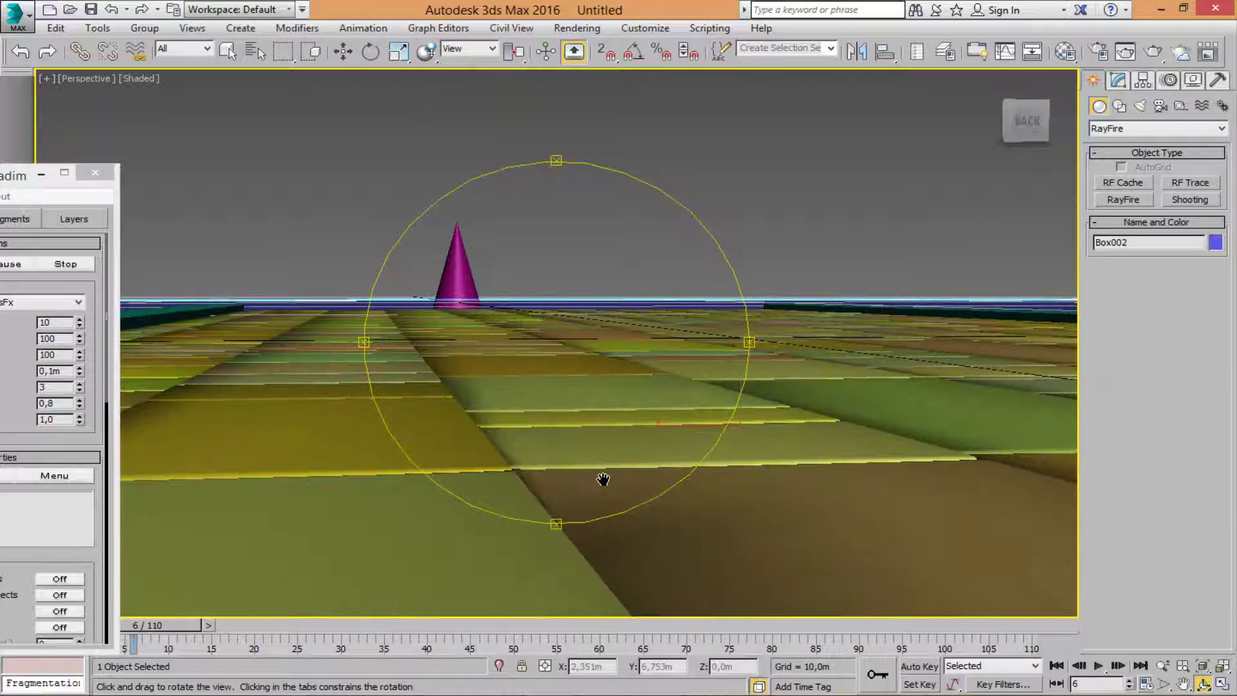
pyautogui.click(1099, 666)
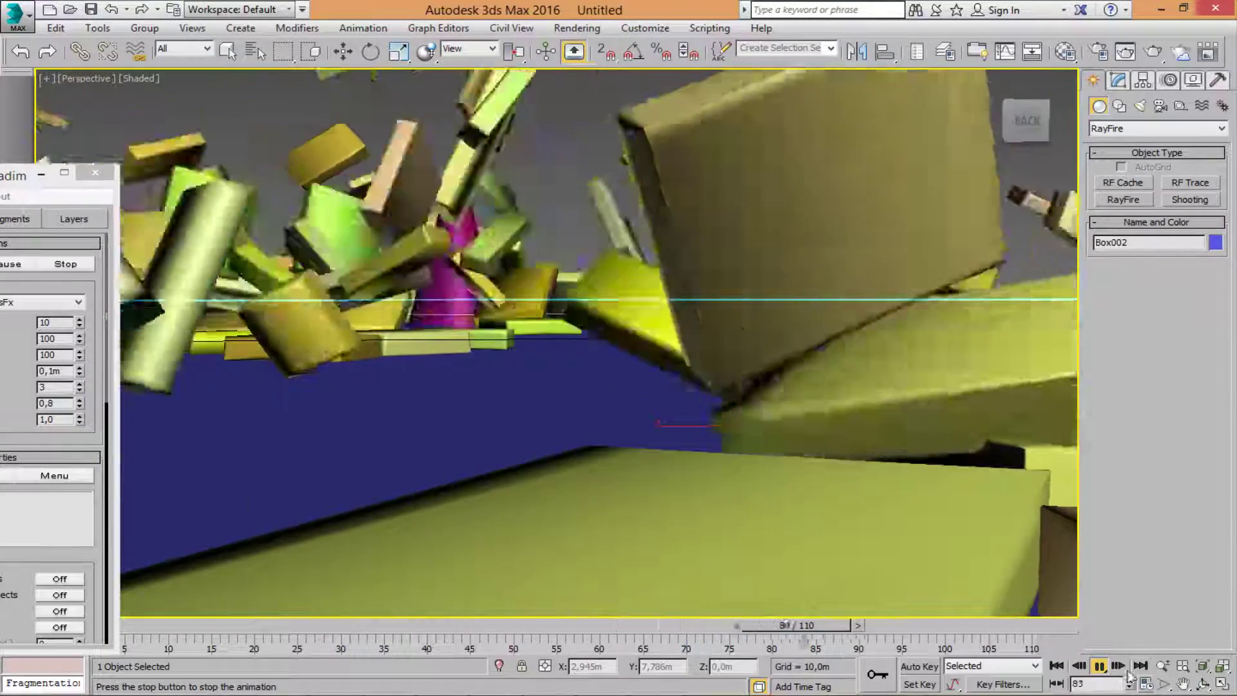
pyautogui.click(1100, 666)
# Scrub the baked animation back from frame 98 to frame 0 in a raised view of the whole road.
pyautogui.moveTo(681, 406); pyautogui.dragTo(598, 426)
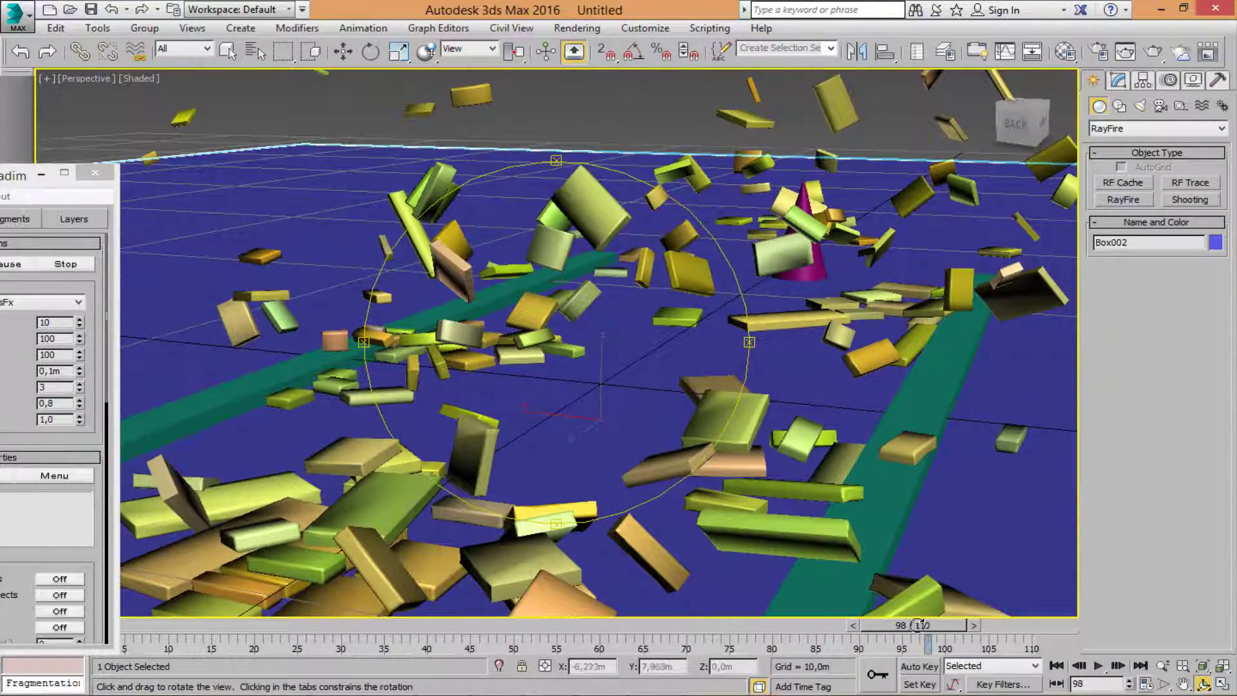
pyautogui.moveTo(920, 624); pyautogui.dragTo(453, 695)
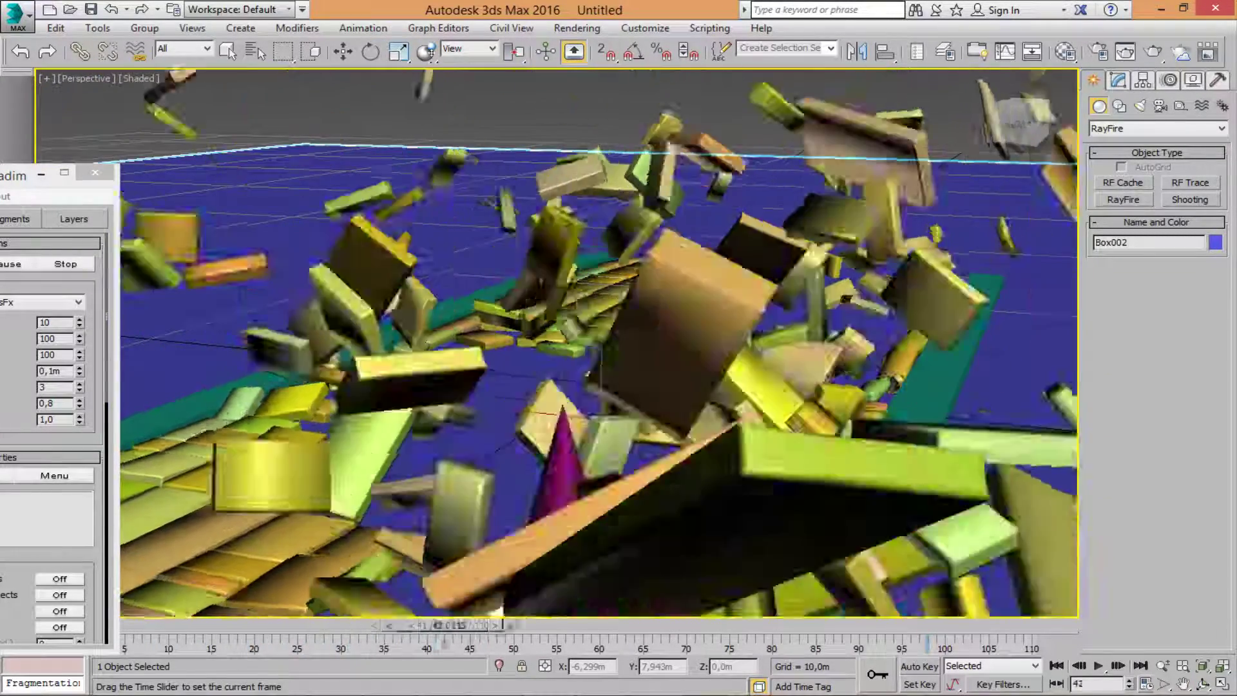
pyautogui.moveTo(445, 625); pyautogui.dragTo(138, 625)
pyautogui.hotkey('ctrl', 'r')
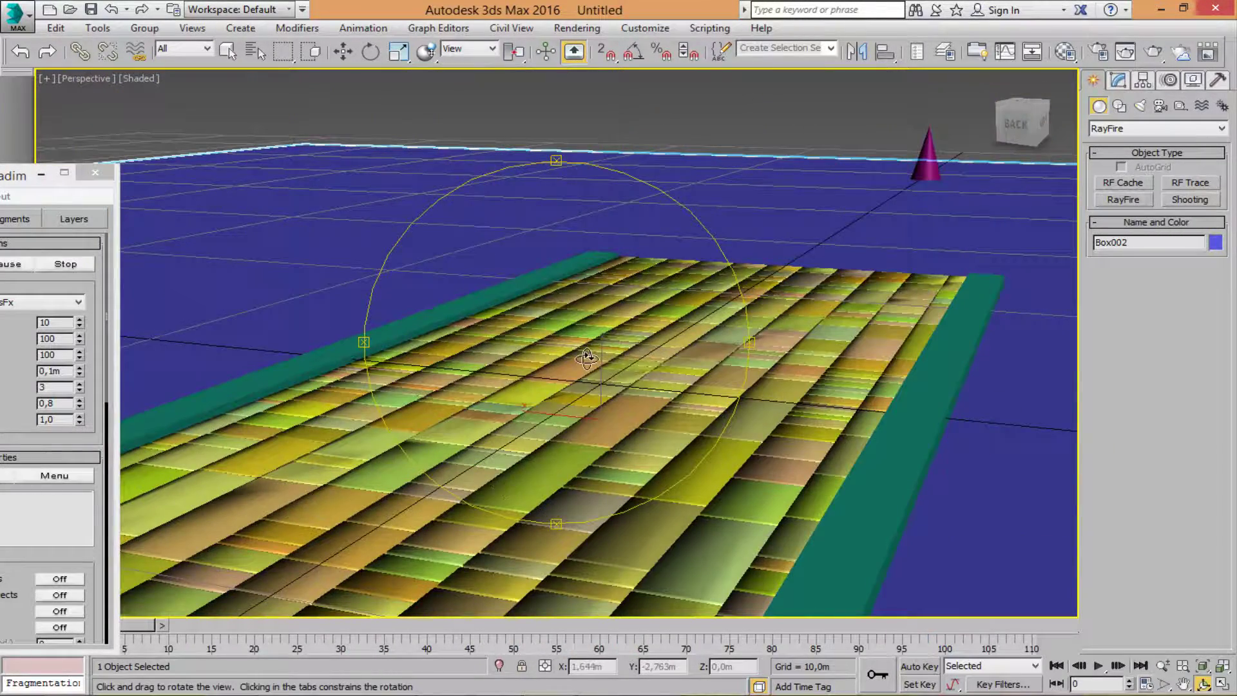